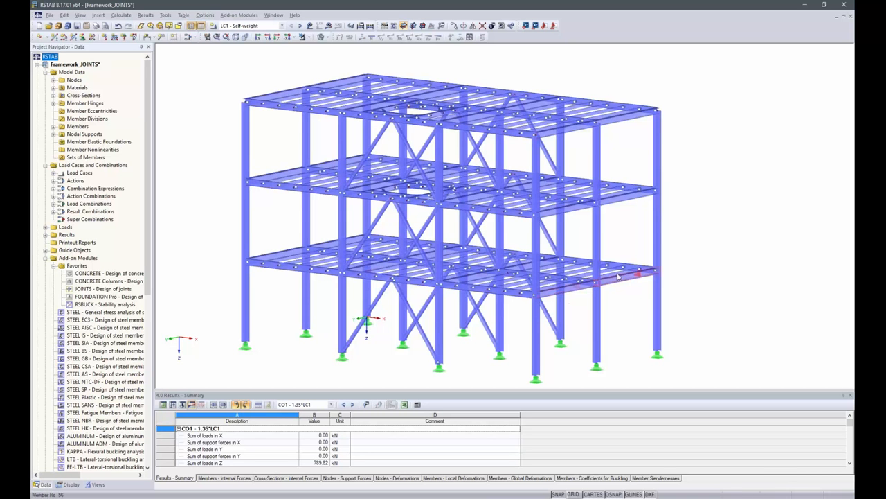
- Examine the steel framework model from several viewpoints and review its list of load cases and combinations
click(482, 310)
ctrl+middle_drag(482, 310, 526, 322)
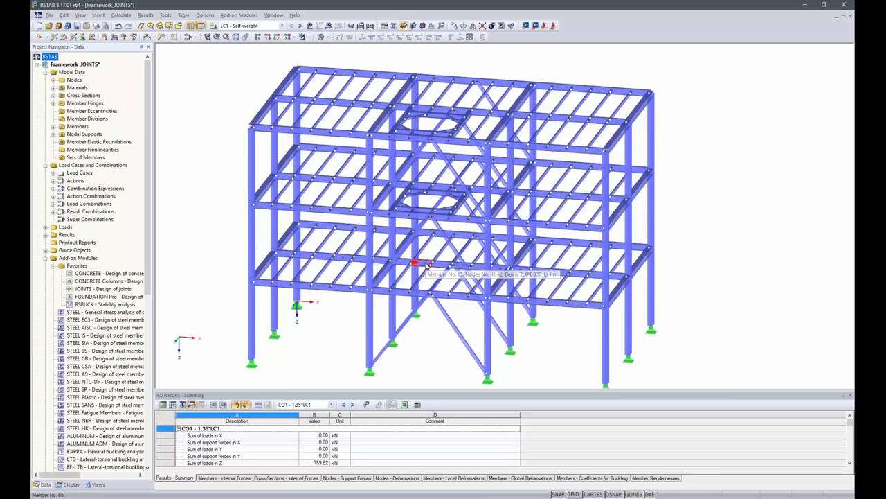
ctrl+middle_drag(642, 239, 663, 178)
scroll(663, 178, down, 1)
click(282, 26)
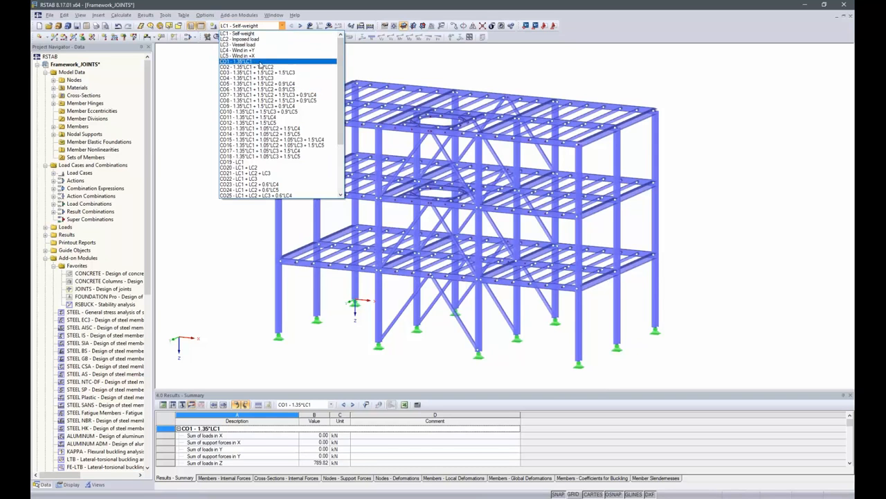
scroll(257, 113, down, 4)
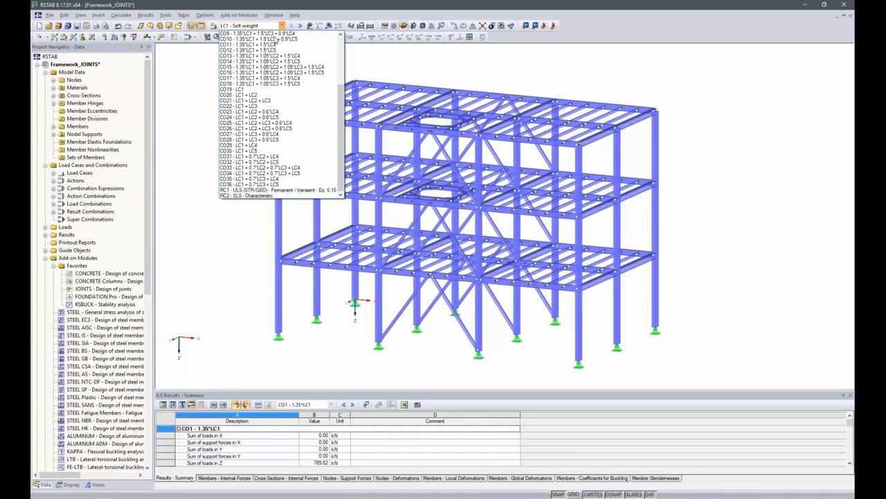
click(256, 23)
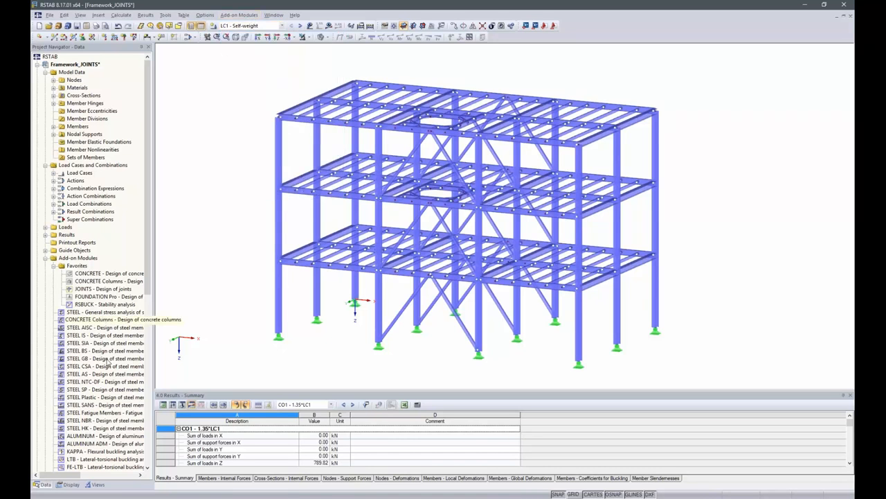
- Open the JOINTS add-on module for the design of joints
click(246, 17)
mouse_move(250, 41)
mouse_move(248, 85)
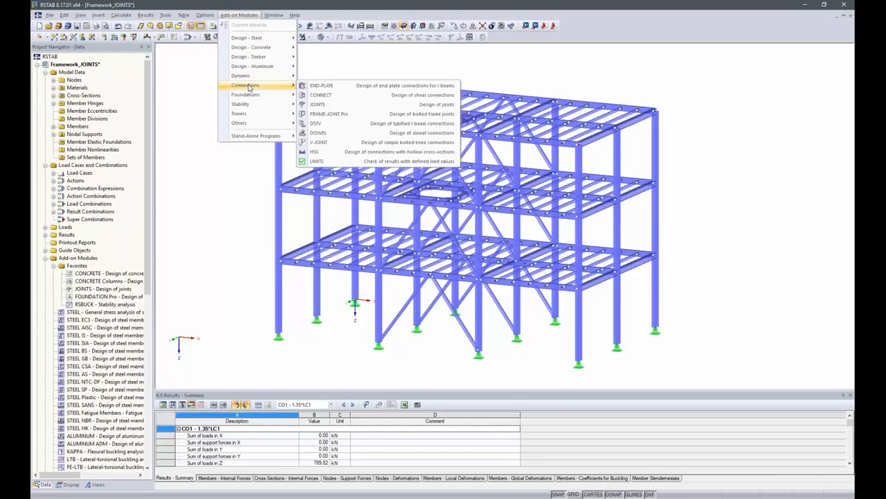
click(320, 106)
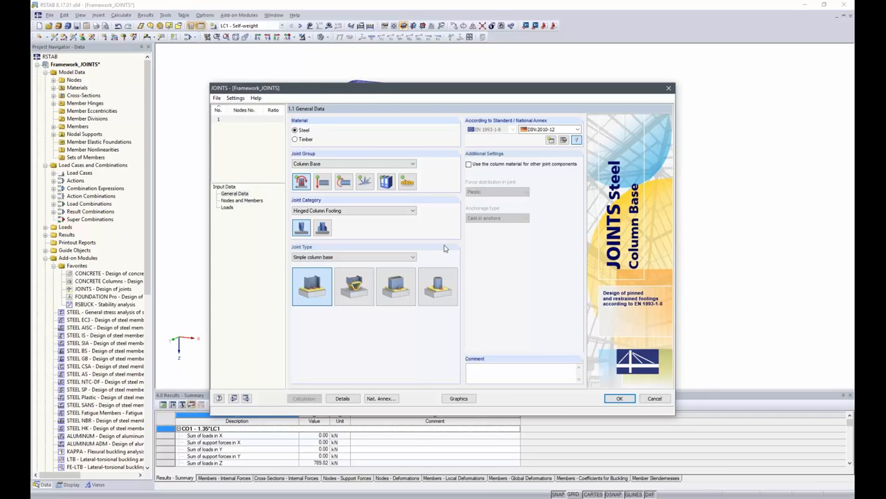
- Define the steel joint as a Pinned Joints group, Beam to Beam category, with the Fin plate connection type
click(320, 164)
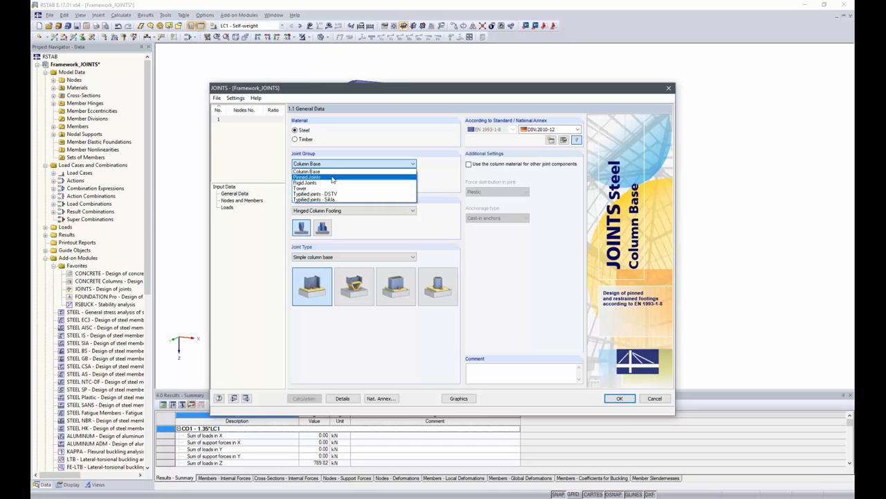
click(444, 173)
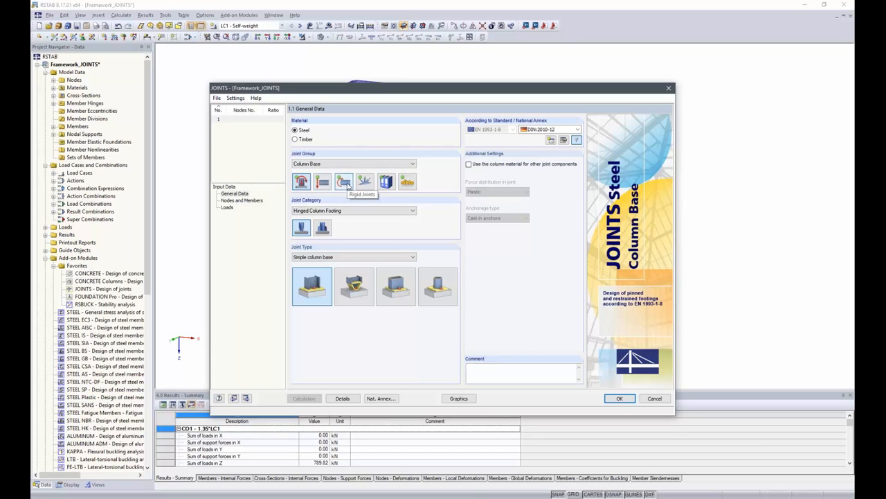
click(396, 166)
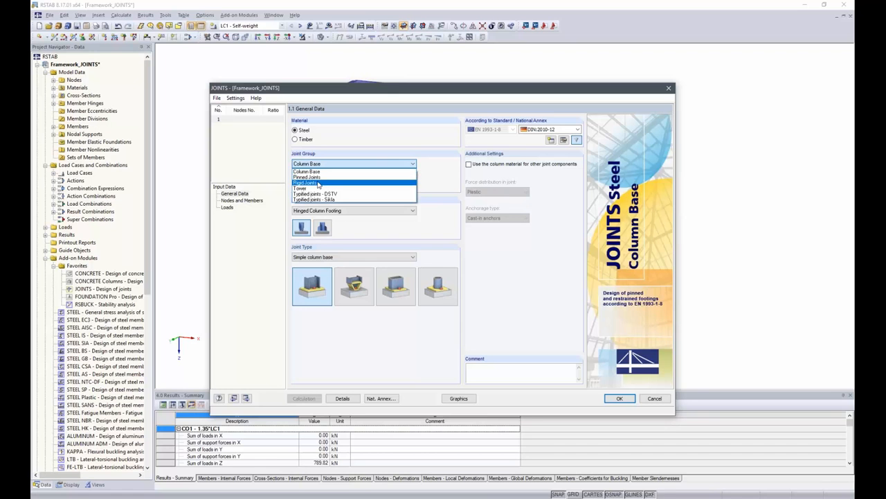
click(320, 176)
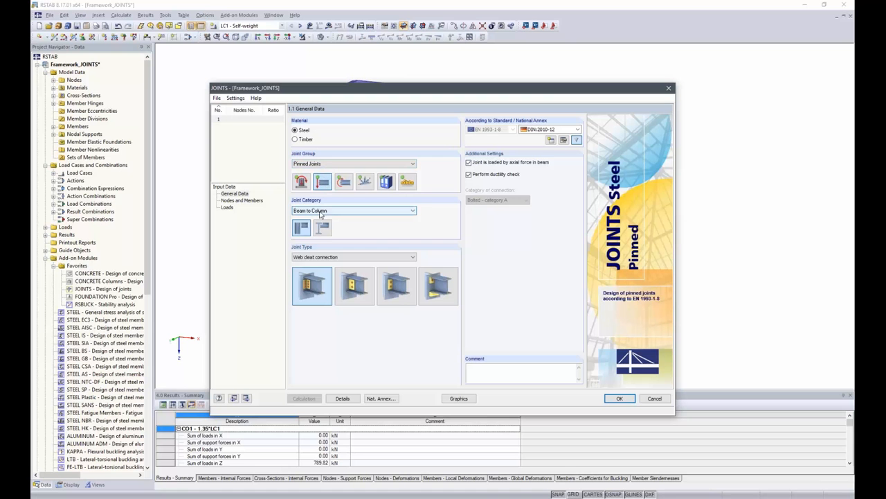
click(323, 229)
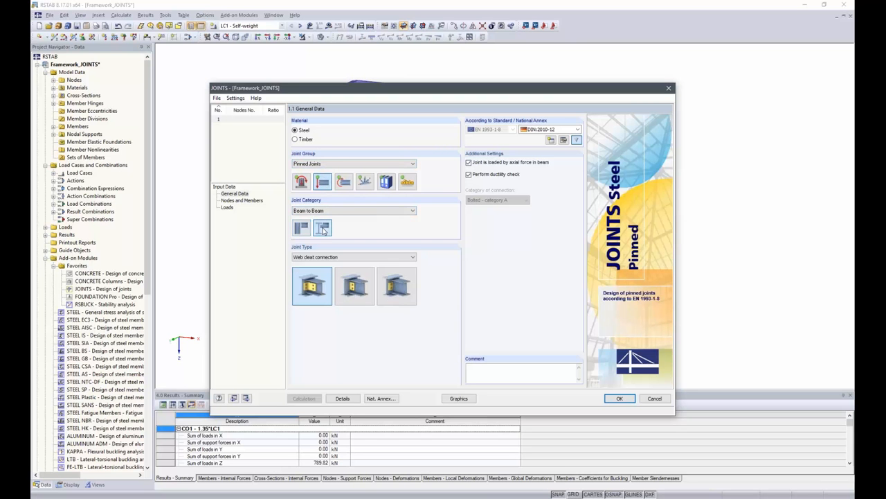
click(355, 291)
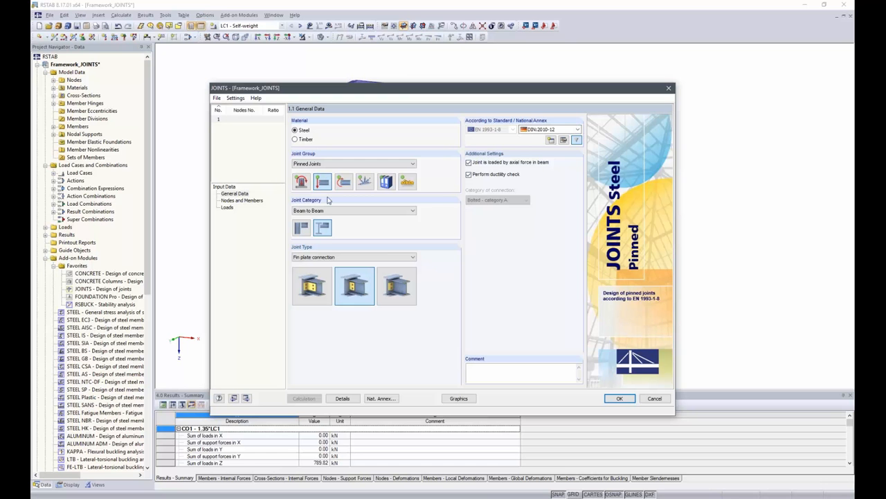
- Assign the joint to node 91 picked in the structural model and accept the default connection geometry
click(230, 201)
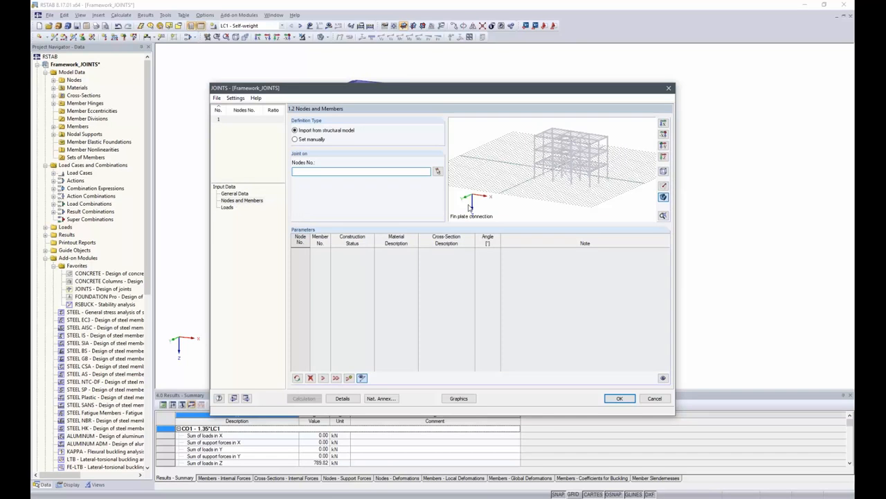
click(438, 171)
ctrl+middle_drag(538, 169, 575, 169)
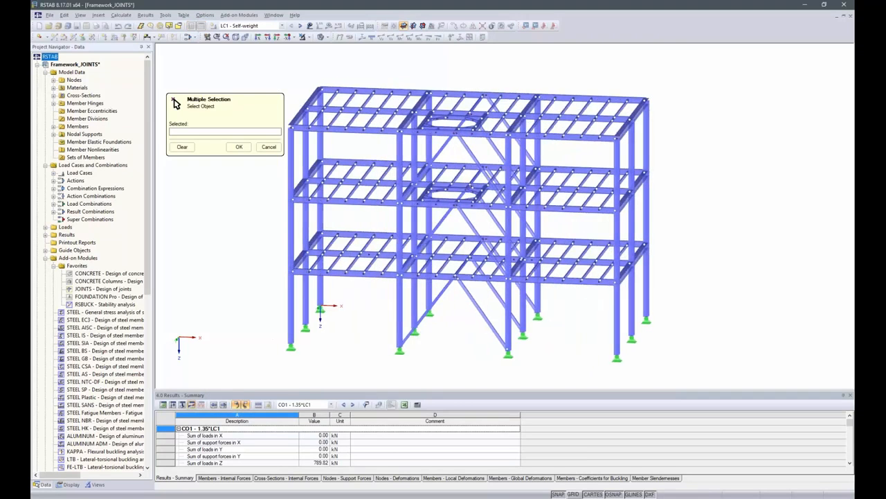
click(575, 169)
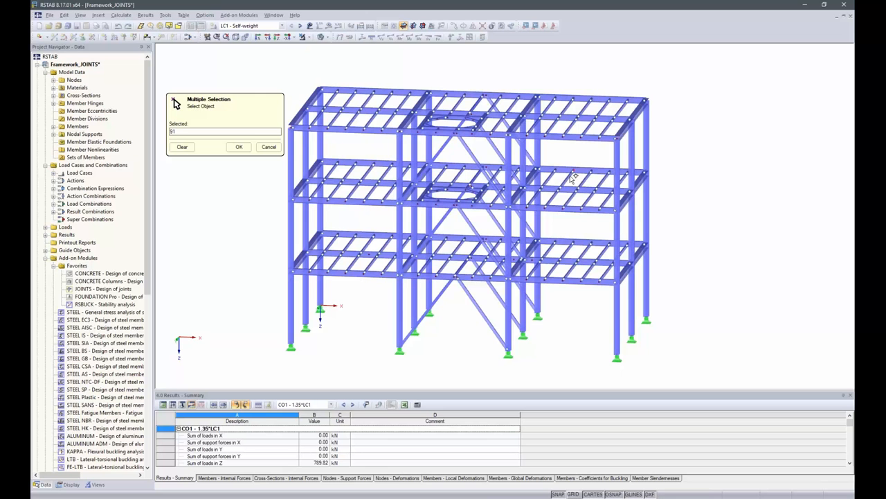
click(239, 147)
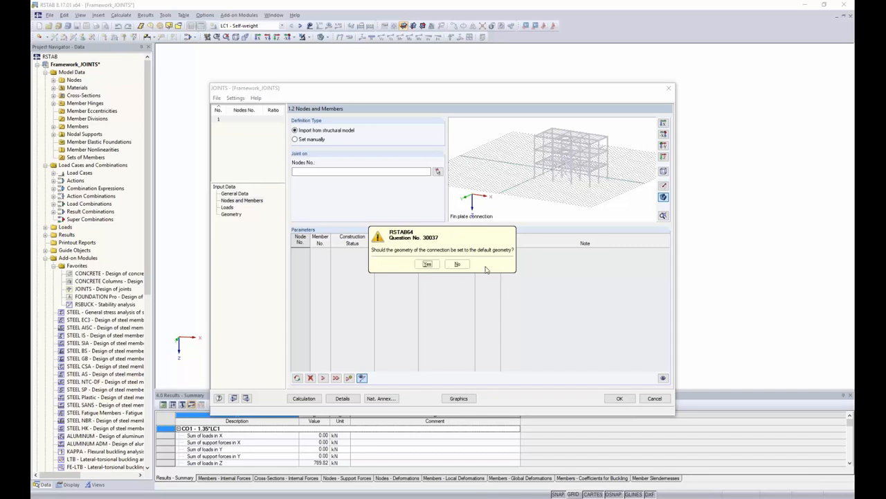
click(427, 264)
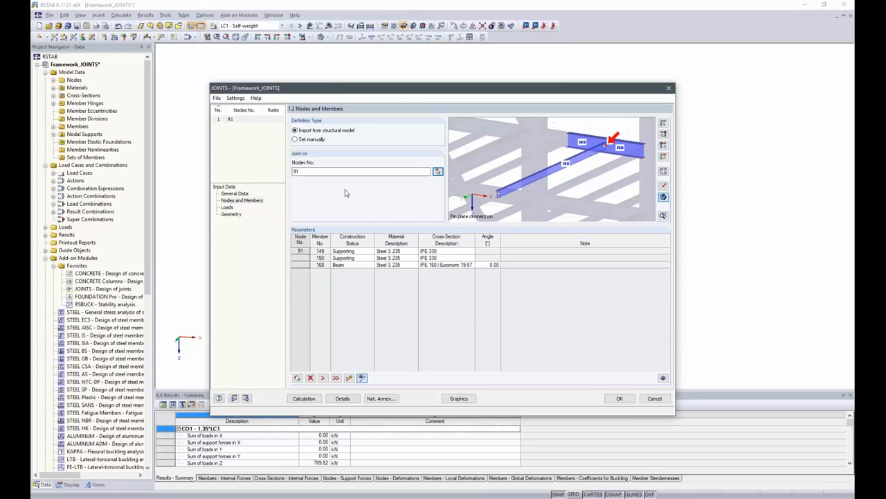
- Add result combination RC1, ULS (STR/GEO) - Permanent / transient - Eq. 6.10, to the loads selected for design
click(227, 208)
scroll(330, 244, down, 3)
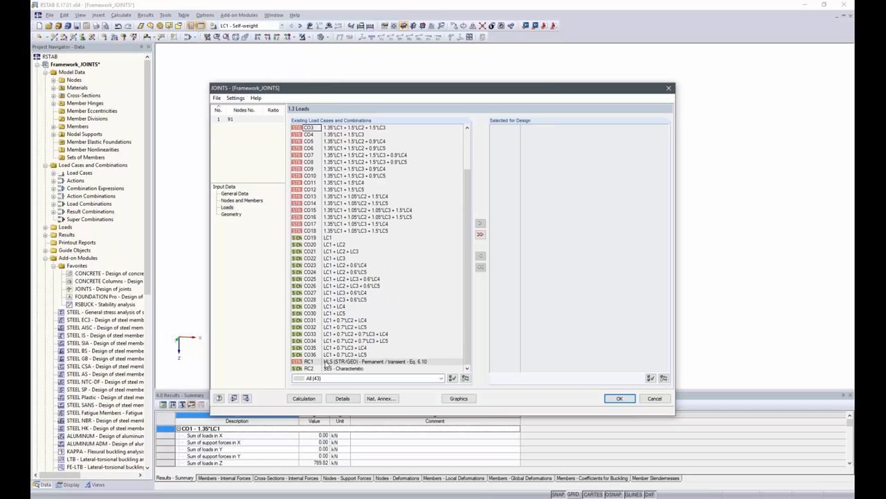
double_click(325, 361)
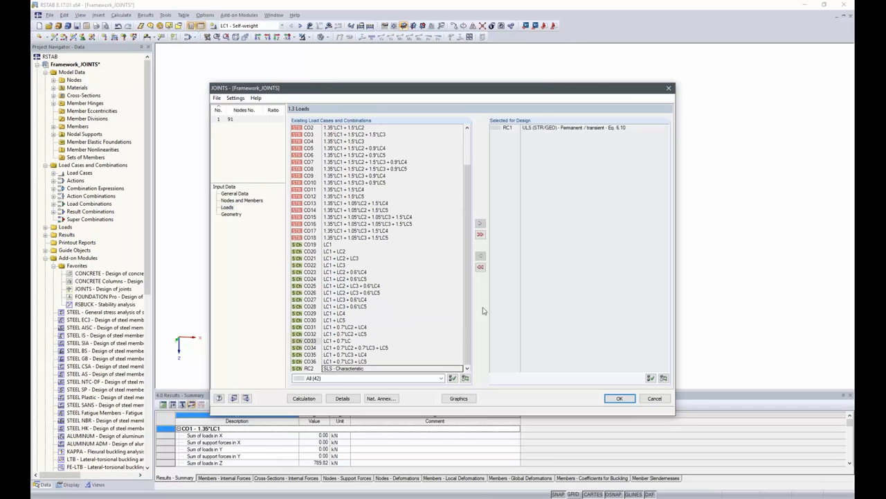
- In the joint geometry, set the fin plate height to 80 mm and the plate width to 150 mm
click(231, 214)
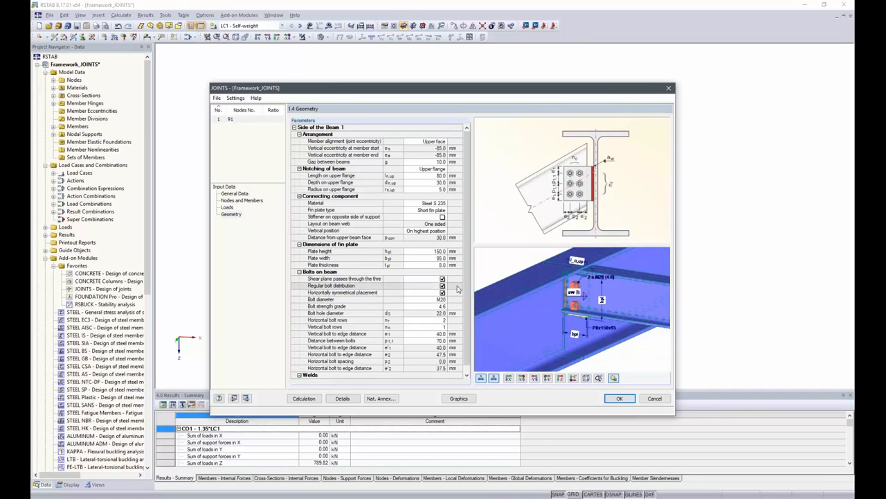
middle_drag(599, 297, 533, 287)
scroll(595, 288, up, 5)
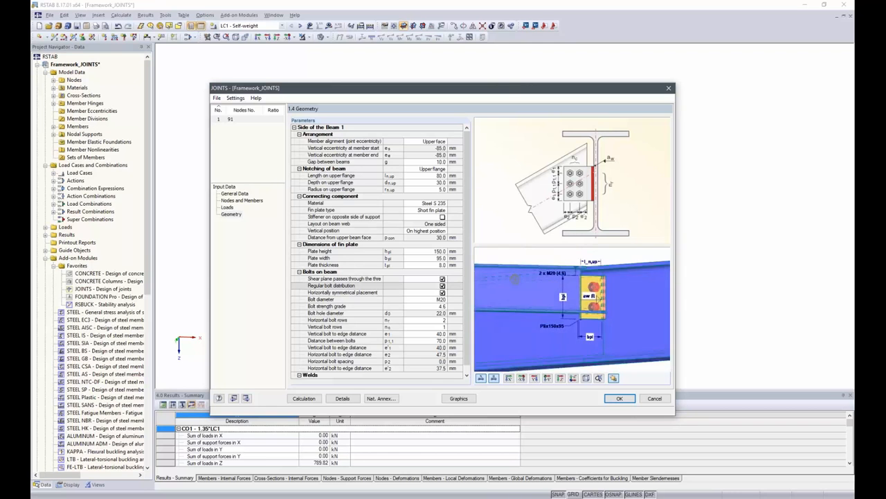
middle_drag(591, 279, 591, 324)
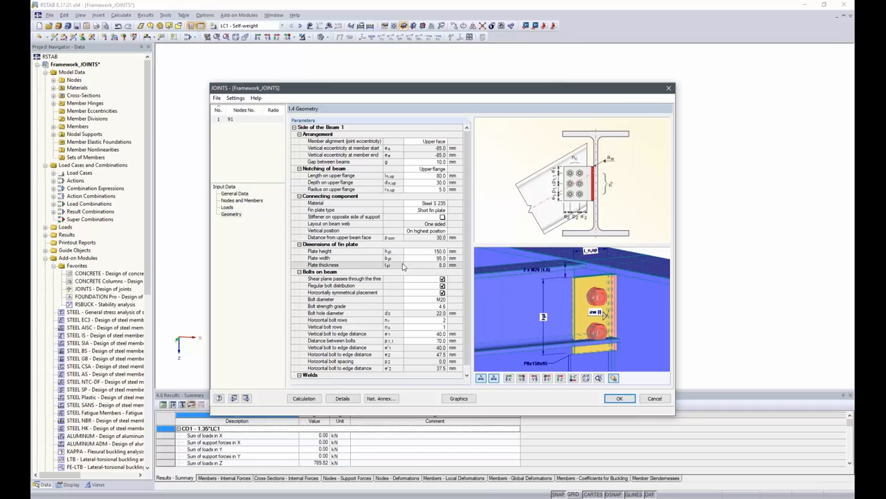
click(427, 250)
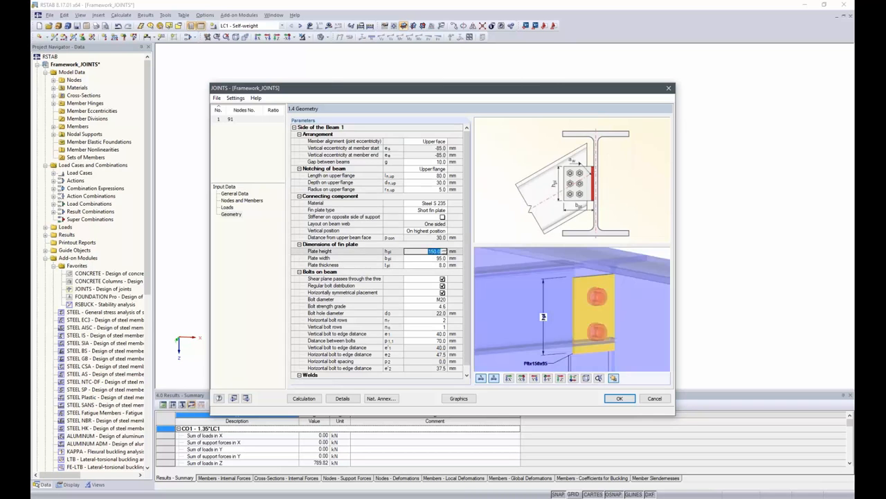
text(80)
click(438, 257)
click(439, 258)
text(150)
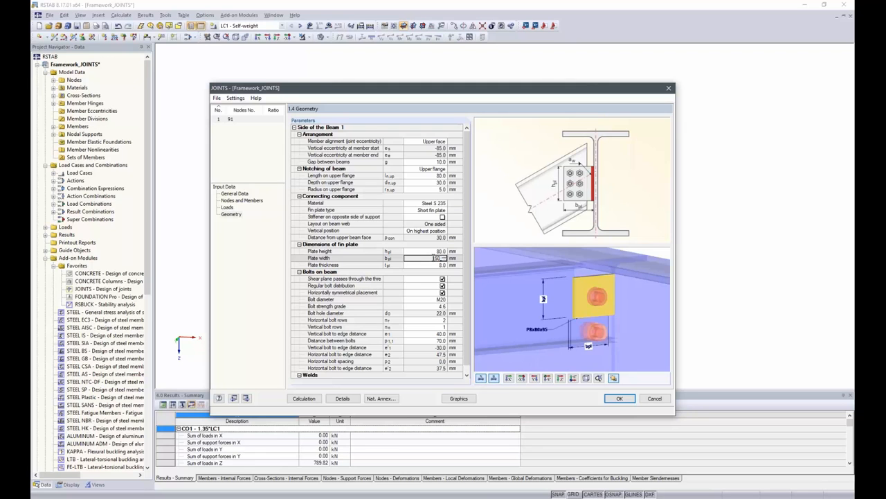
key(Return)
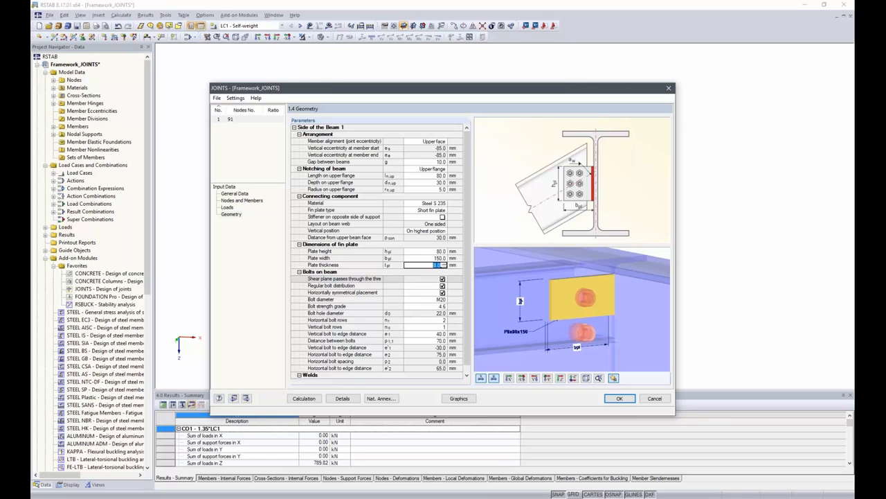
- Disable the shear plane passing through the thread and set the beam bolts to diameter M16 with strength grade 10.9
click(444, 279)
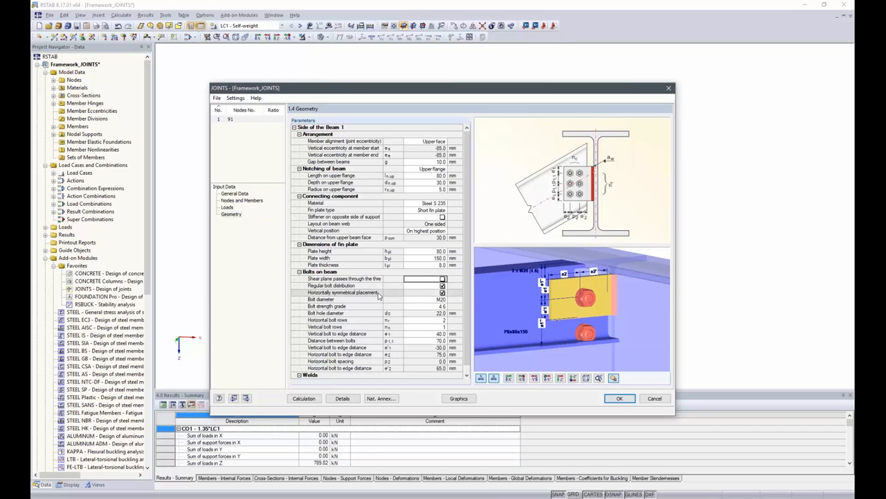
click(441, 300)
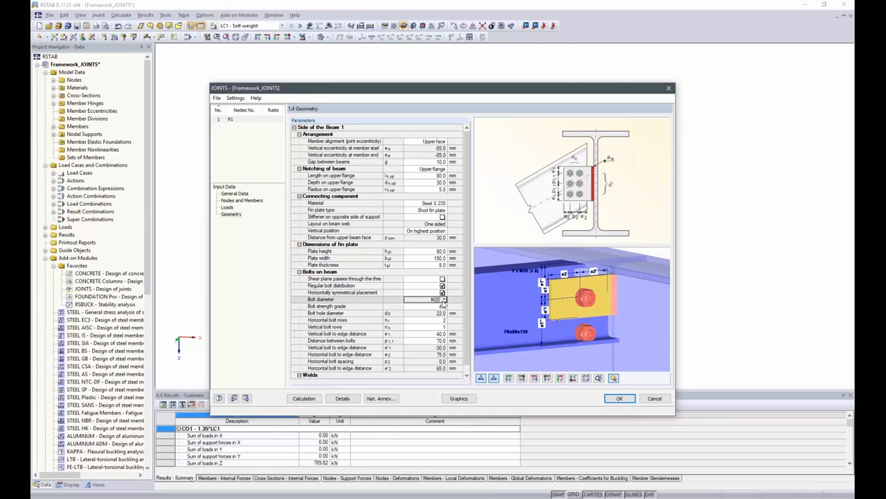
click(445, 300)
click(430, 326)
click(435, 306)
click(445, 306)
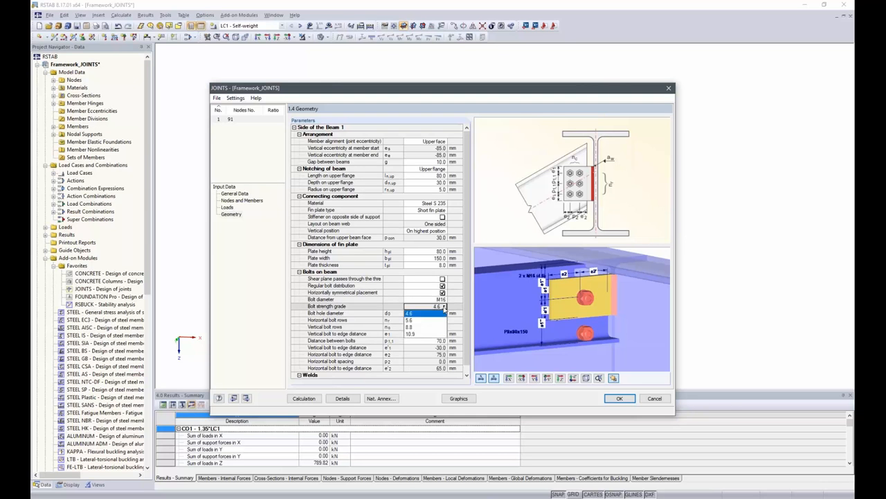
click(424, 335)
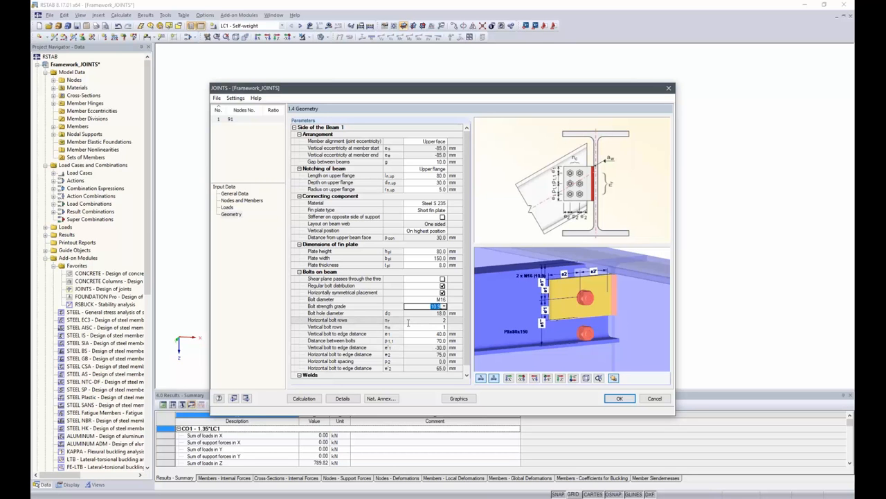
- Arrange the beam bolts in 2 vertical rows and 1 horizontal row
scroll(409, 323, down, 1)
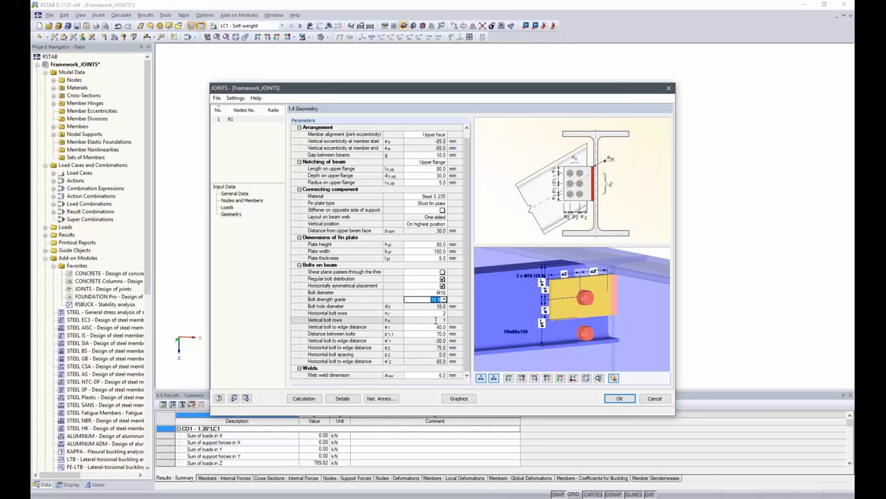
click(437, 319)
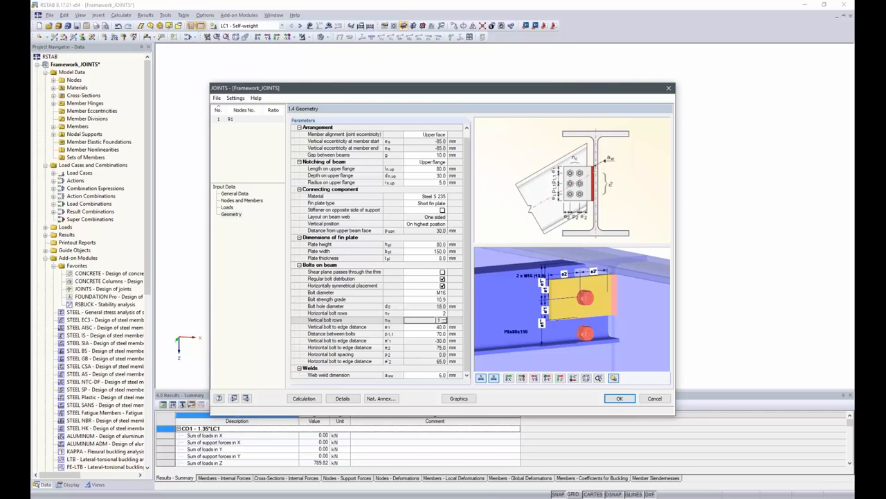
click(444, 318)
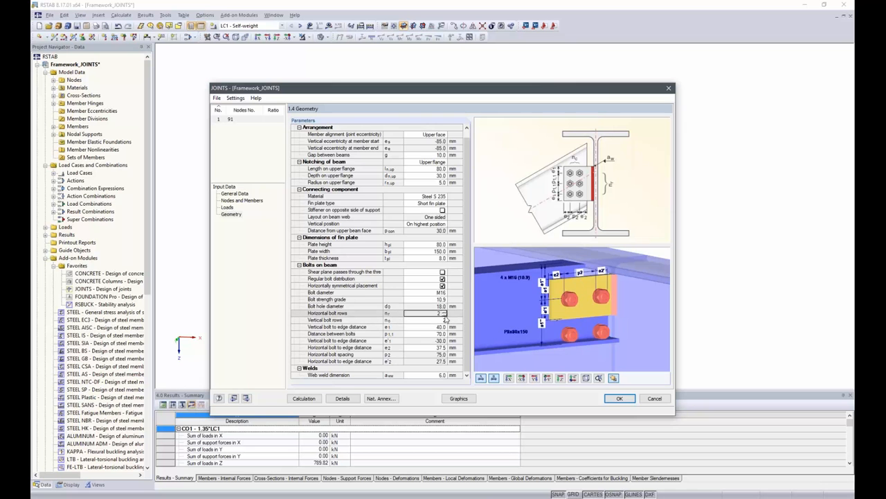
click(446, 315)
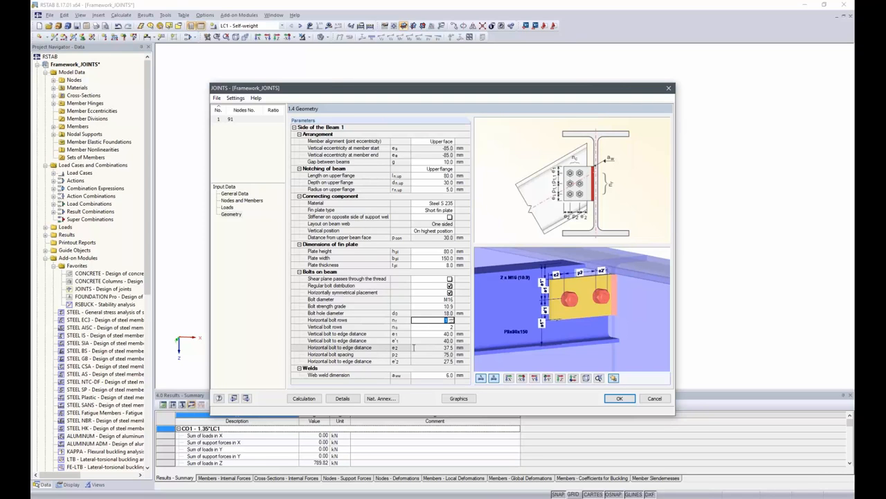
- Set the horizontal bolt to edge distance e2 to 40 mm
click(436, 347)
double_click(440, 348)
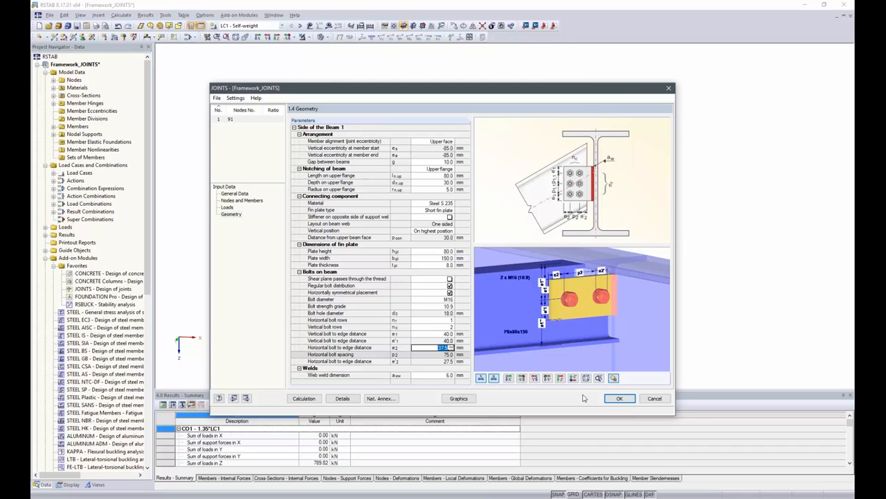
text(40)
key(Return)
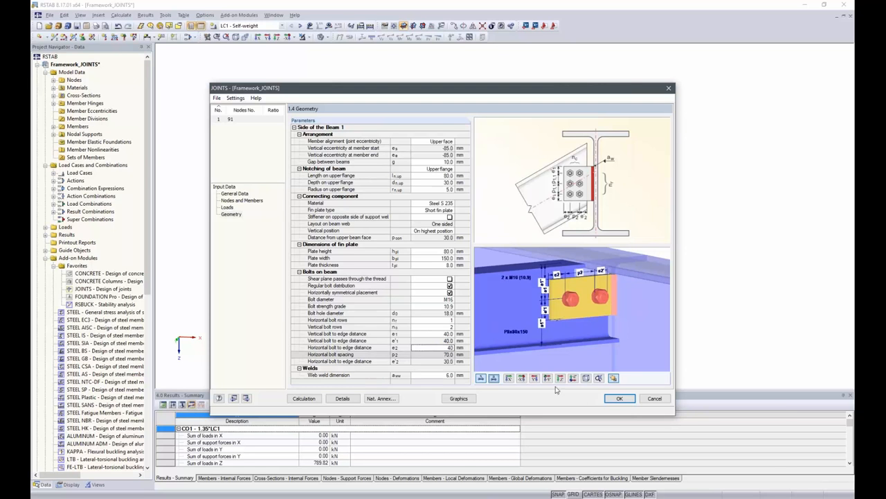
- Set the web weld dimension of the fin plate to 4 mm
click(405, 335)
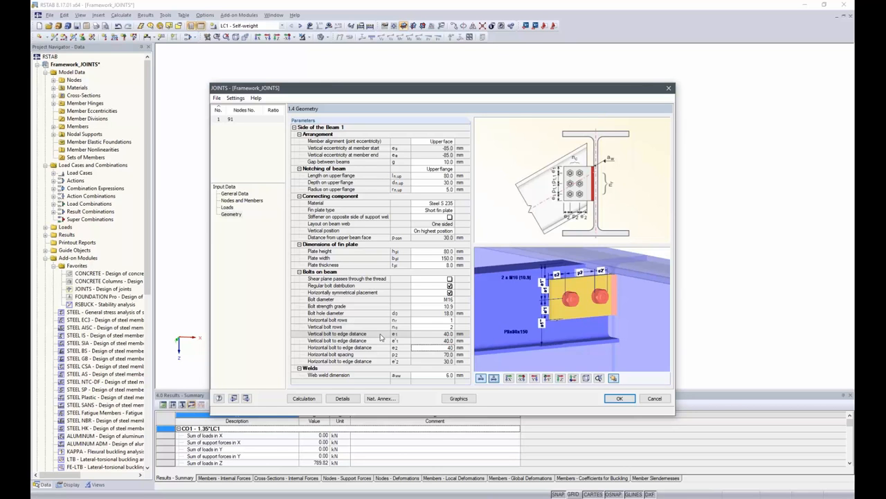
click(436, 375)
double_click(437, 375)
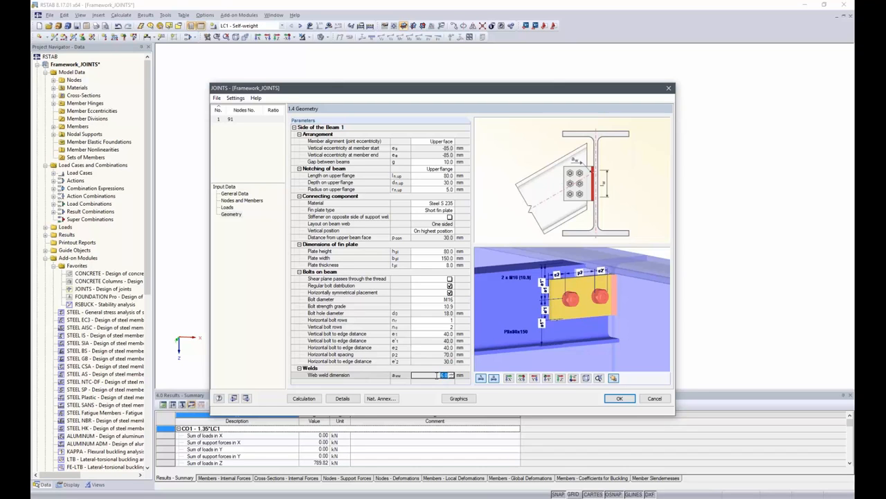
text(4)
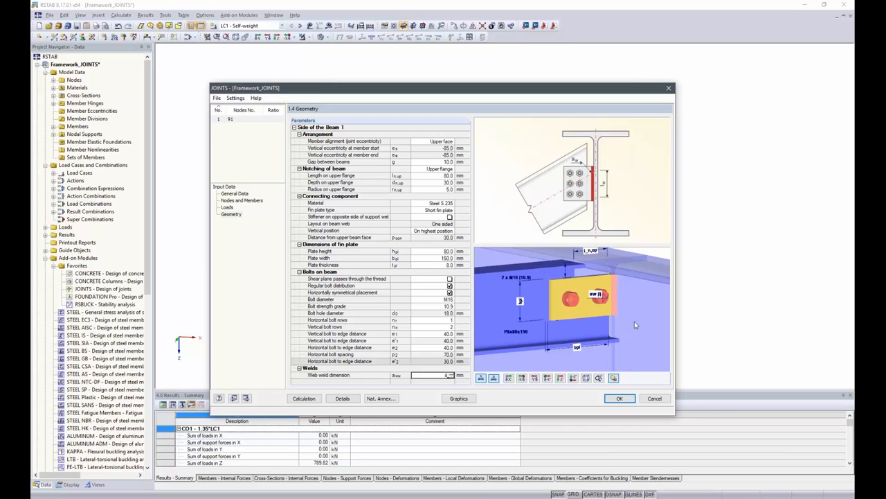
click(450, 361)
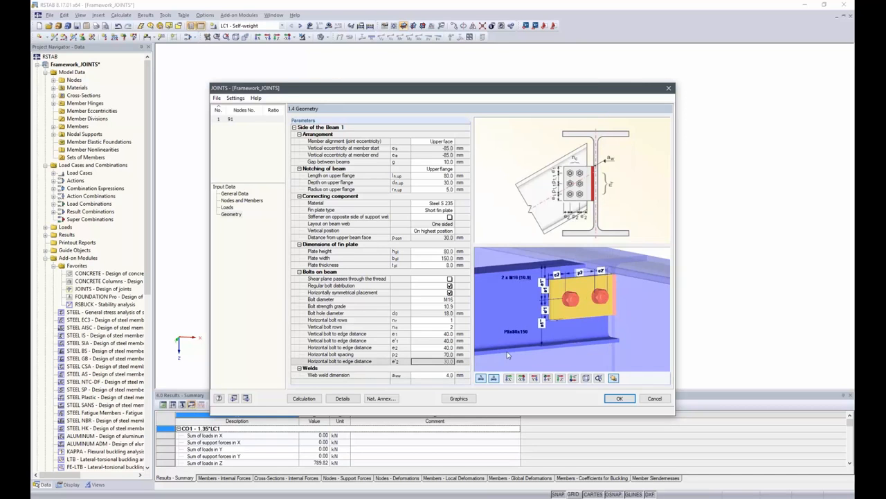
- Run the joint calculation and review the governing design checks in the summary, including plate in bending, against the input geometry
click(306, 400)
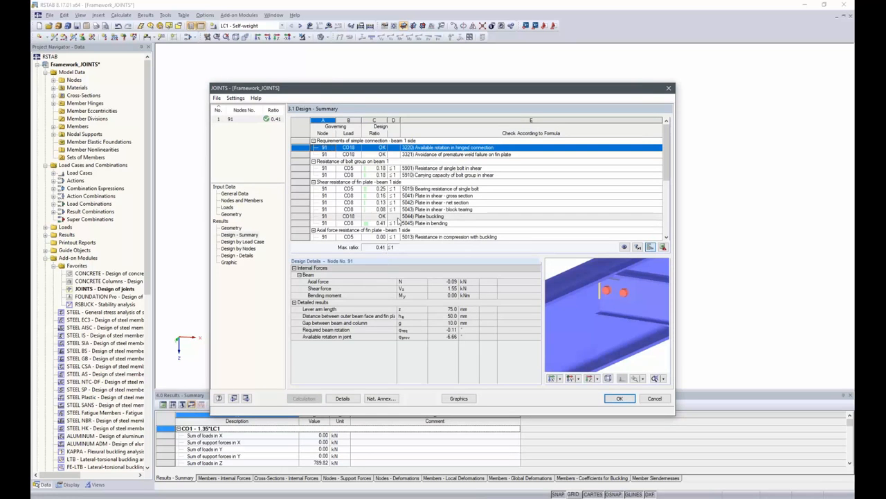
scroll(385, 203, down, 2)
scroll(384, 202, up, 1)
scroll(476, 187, up, 1)
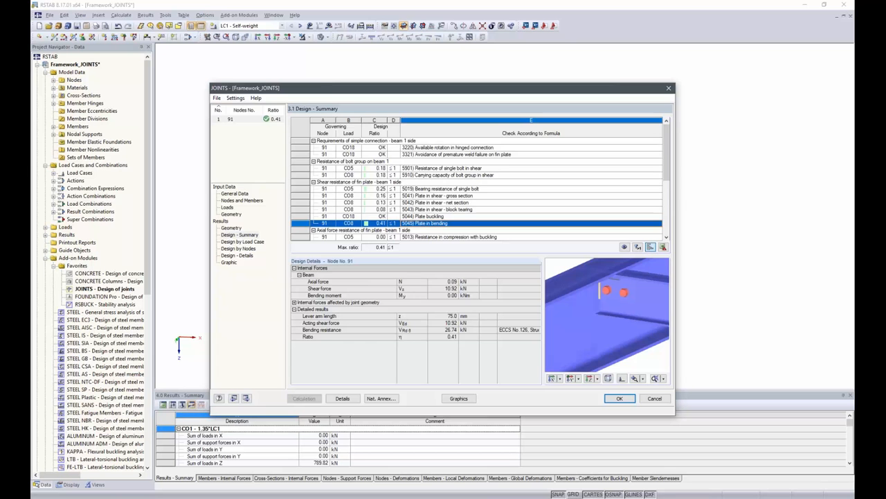
click(232, 214)
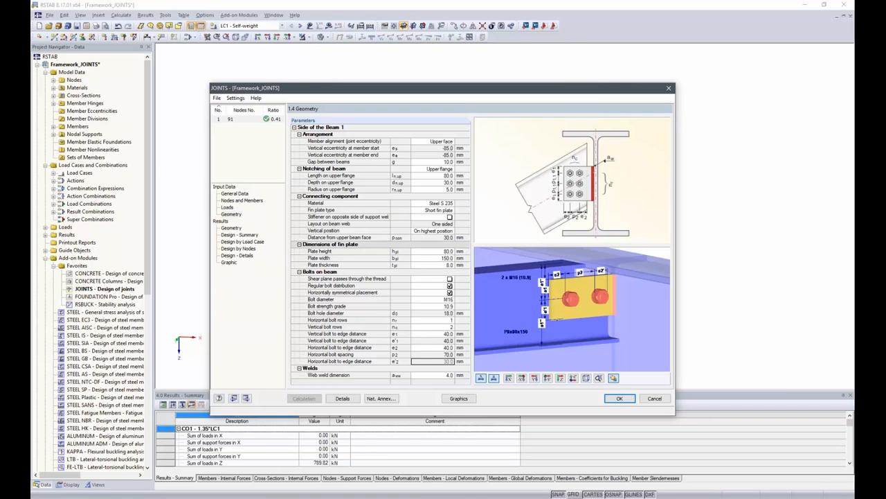
click(239, 235)
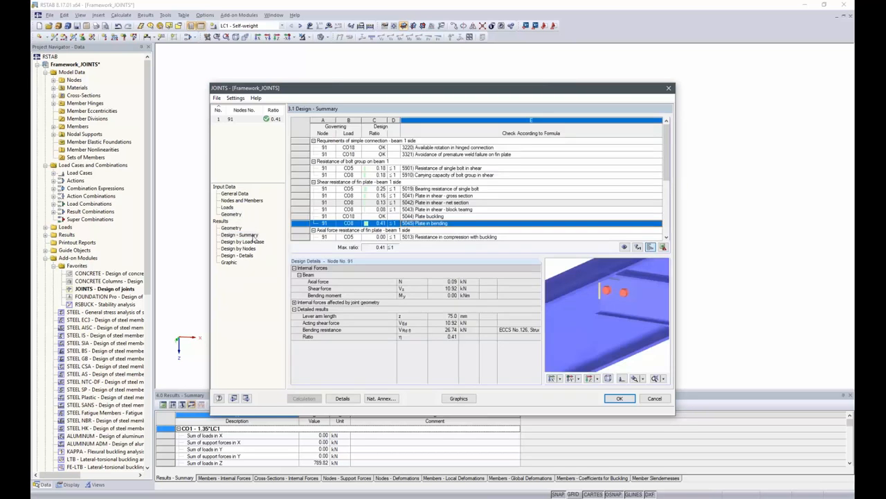
- Examine the joint's resulting geometry and its designs by load case, by nodes and in detail
click(232, 228)
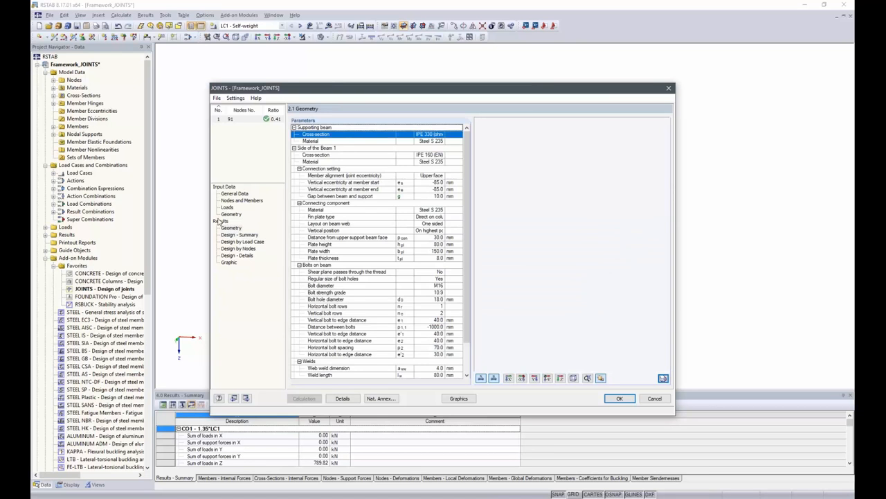
middle_drag(561, 263, 360, 362)
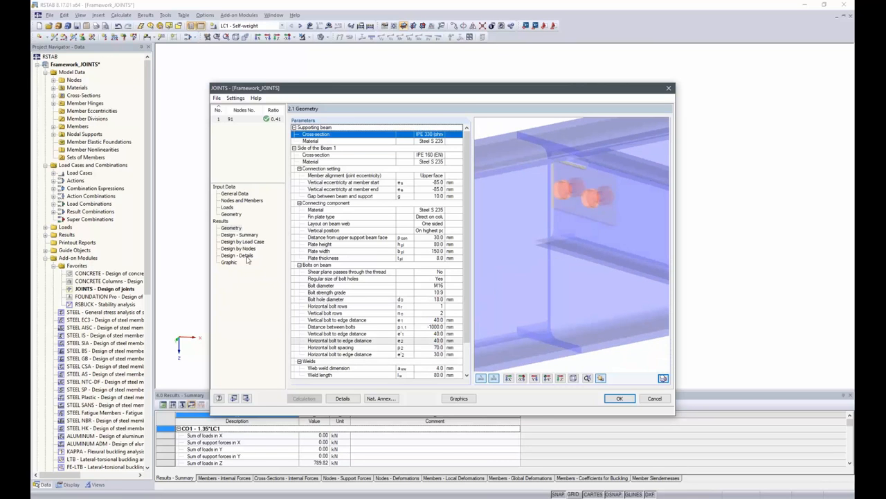
click(247, 242)
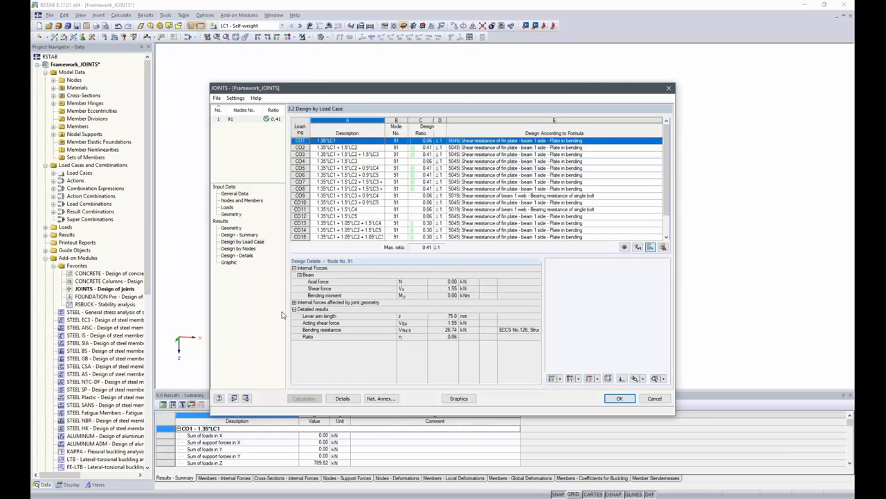
click(248, 248)
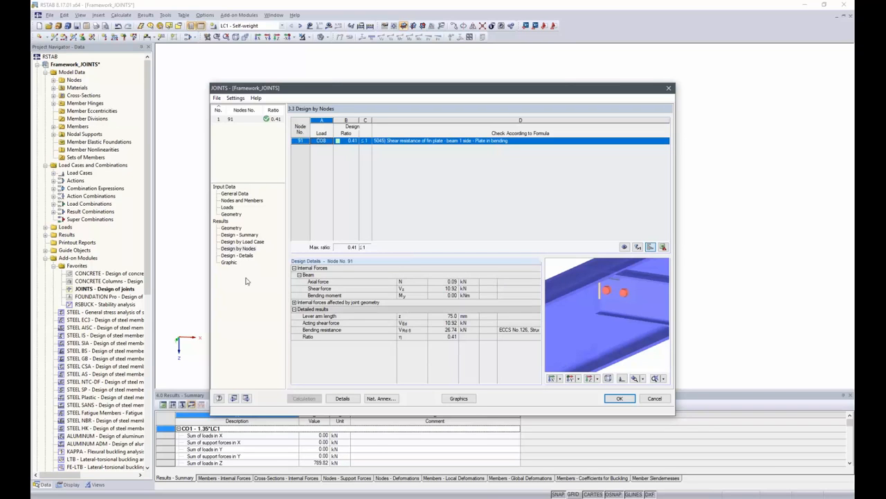
click(237, 255)
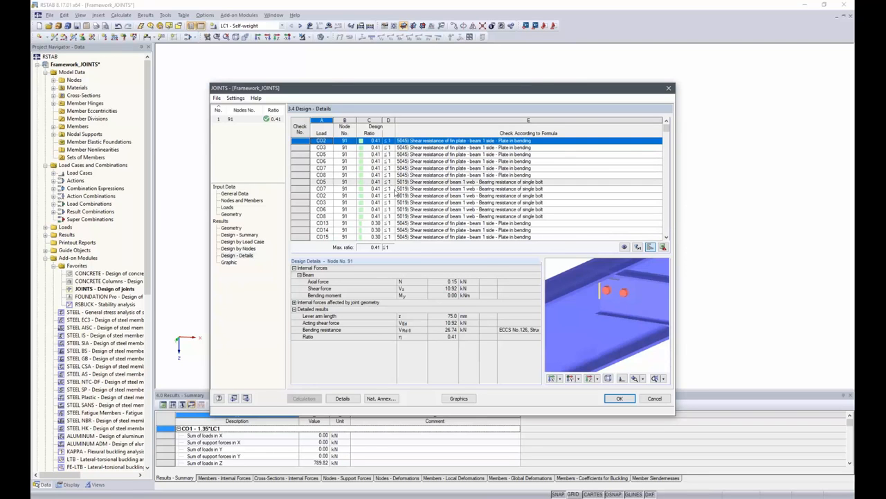
- Inspect the fin plate connection in the 3D result graphic and try out the outlines of the supporting beam
key(F3)
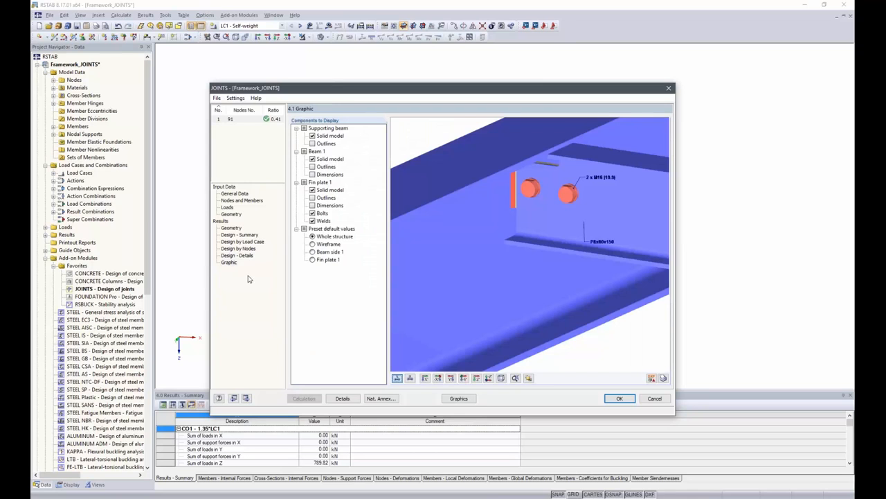
ctrl+middle_drag(583, 232, 485, 220)
scroll(533, 239, down, 2)
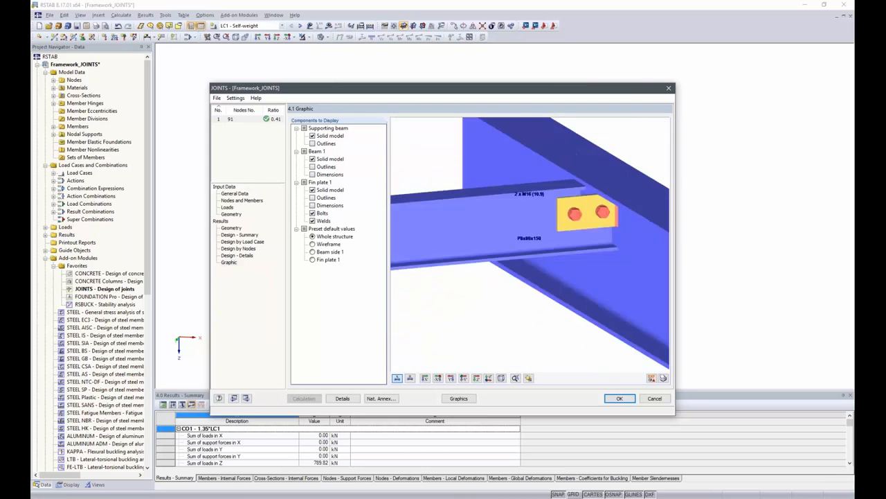
click(313, 144)
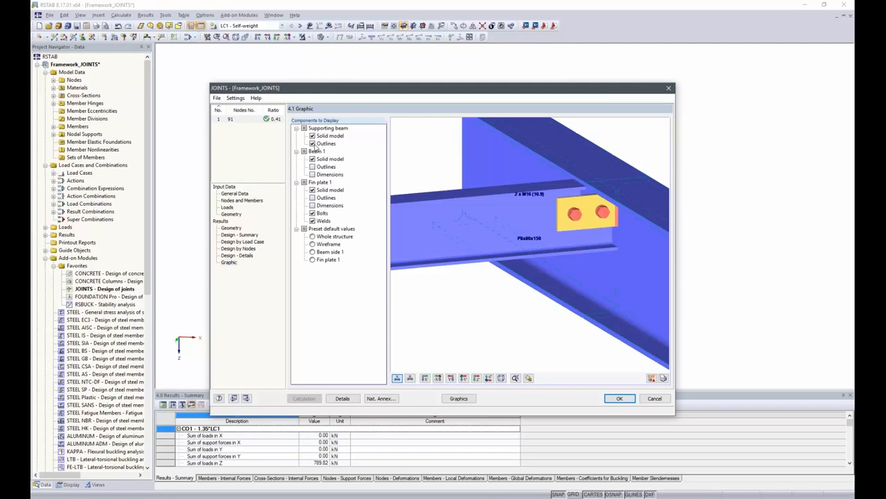
click(315, 145)
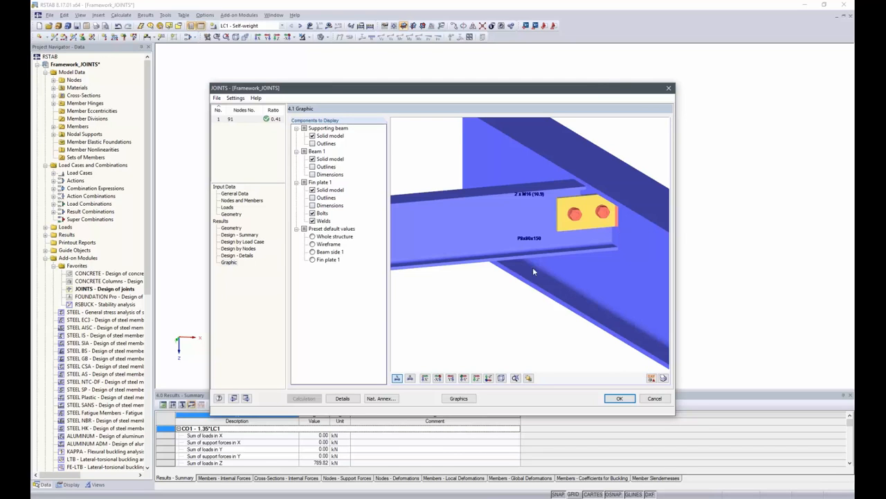
click(653, 378)
middle_drag(444, 287, 499, 278)
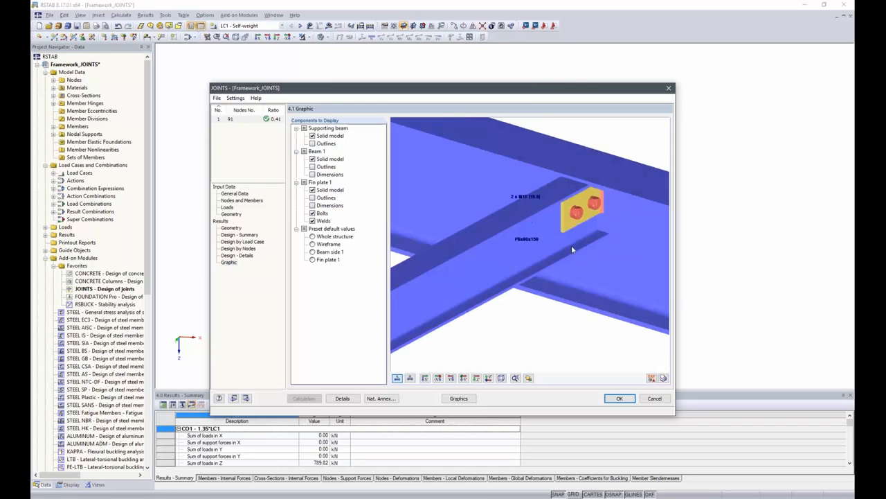
- Create new JOINTS case 2, Design of Joints, as a rigid beam-to-column joint with a rigid end plate connection
click(217, 98)
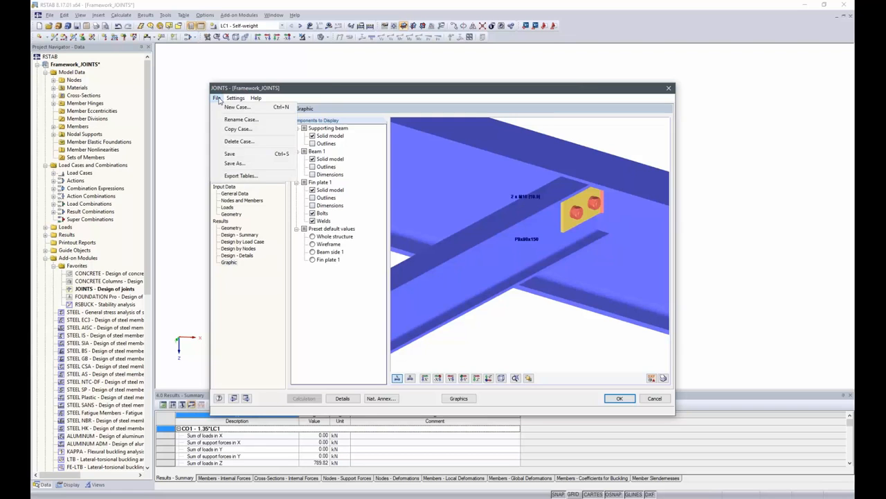
click(228, 108)
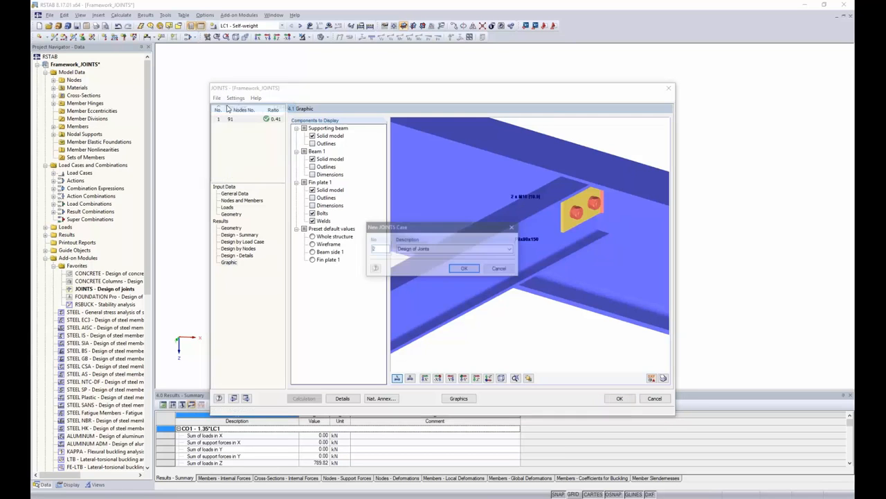
click(464, 268)
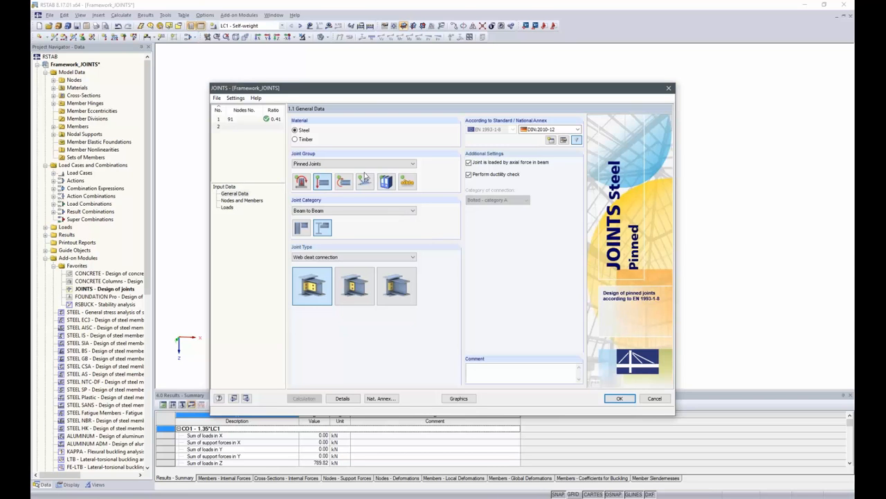
click(336, 165)
click(321, 183)
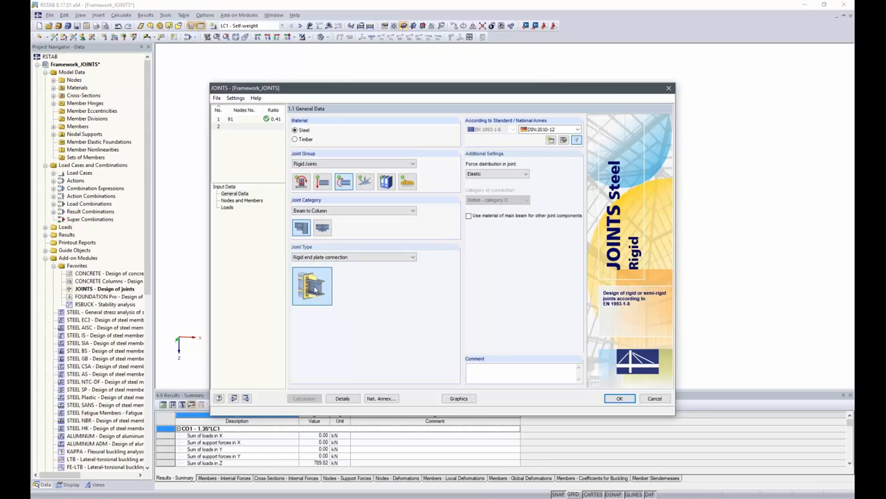
- Keep the force distribution in the joint Elastic and use the material of the main beam for other joint components
click(521, 175)
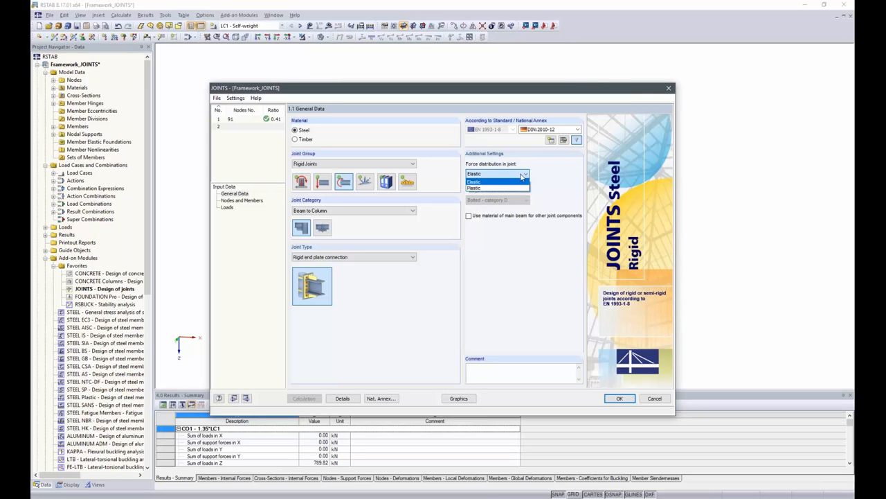
click(522, 177)
click(522, 177)
click(521, 182)
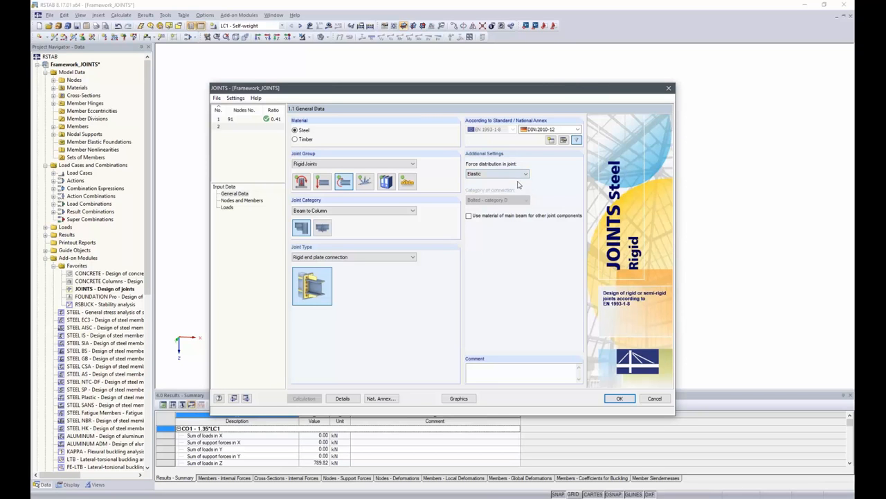
click(468, 217)
- Start picking the joint nodes graphically in the structural model and show only the user-defined view Frames in a side view
click(237, 201)
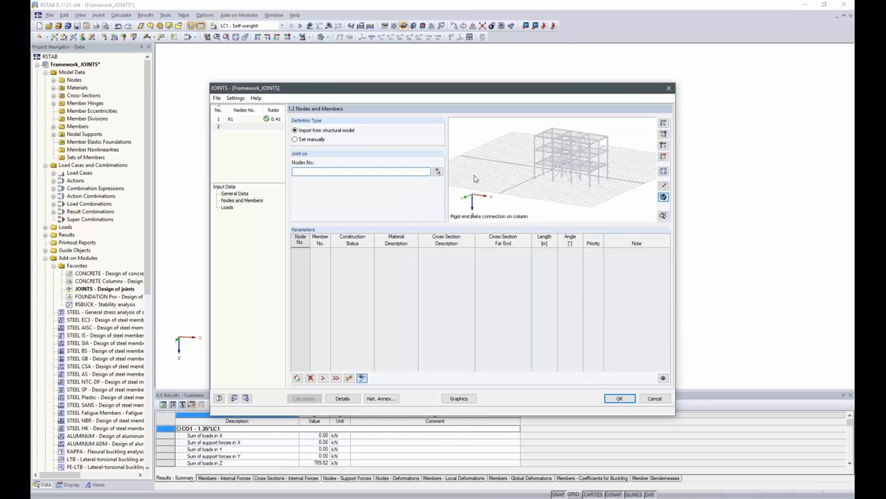
click(439, 171)
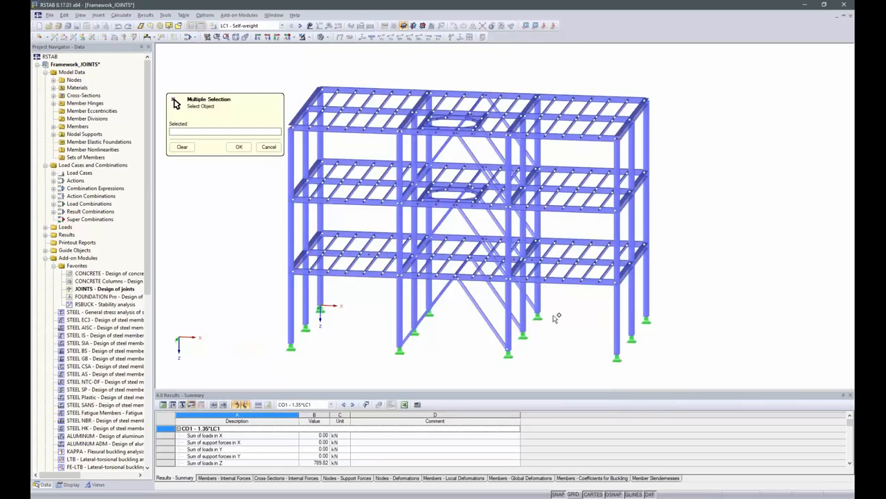
ctrl+middle_drag(692, 313, 585, 333)
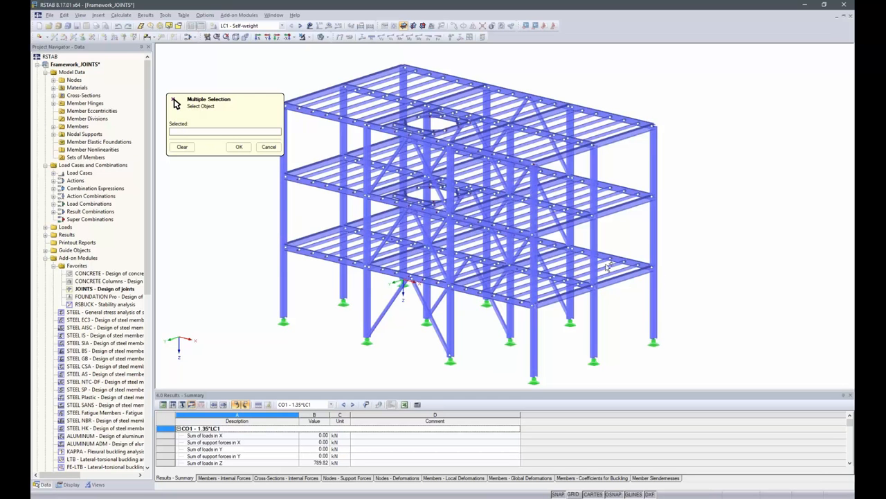
ctrl+middle_drag(754, 298, 673, 269)
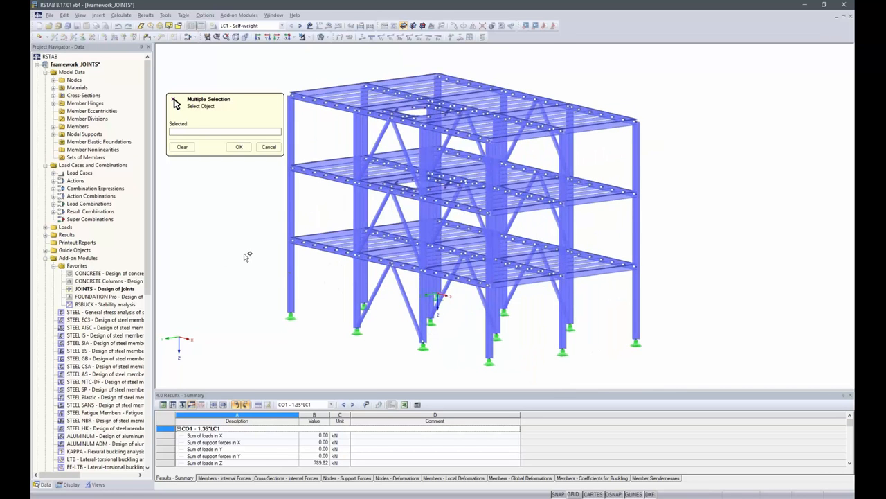
click(95, 484)
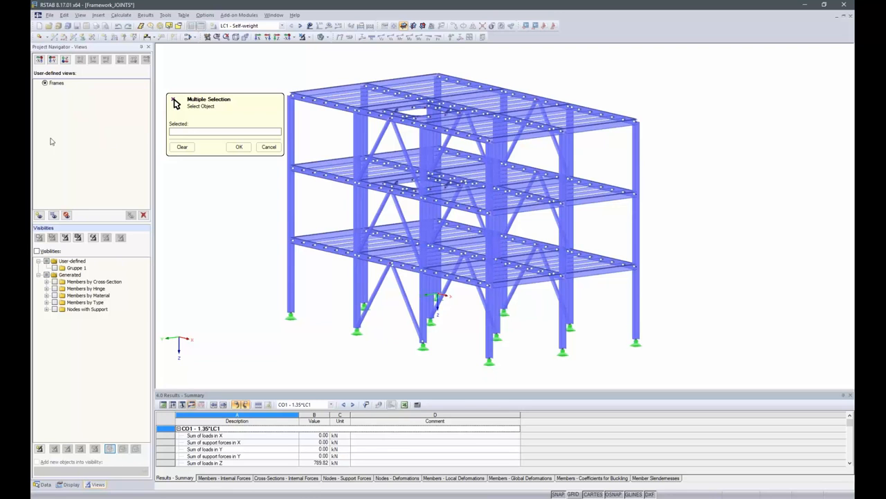
double_click(50, 83)
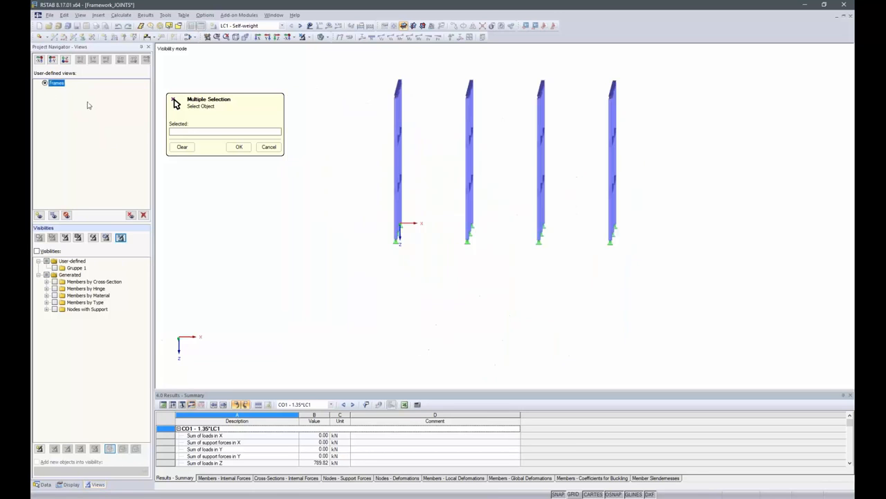
ctrl+middle_drag(731, 179, 517, 165)
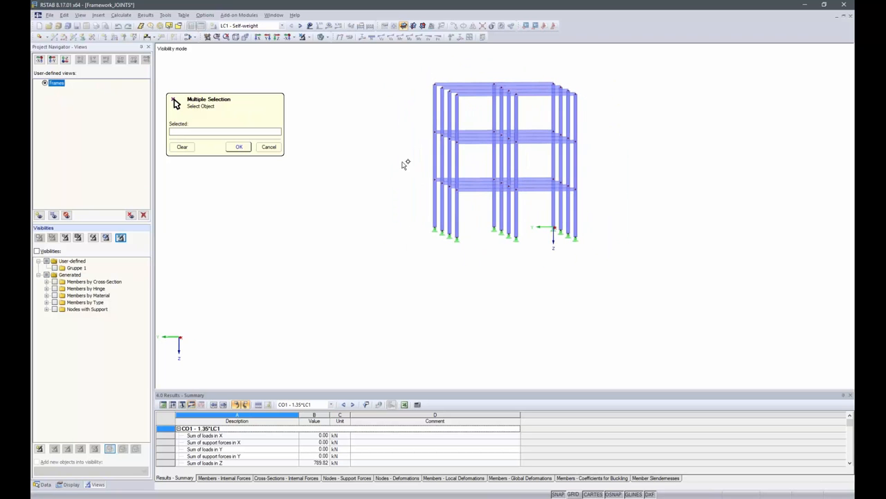
- Assign the lowest-floor beam-to-column nodes 13,19,26,32,56,62,69,75 to the joint, accept the default geometry and check their members
drag(406, 164, 601, 219)
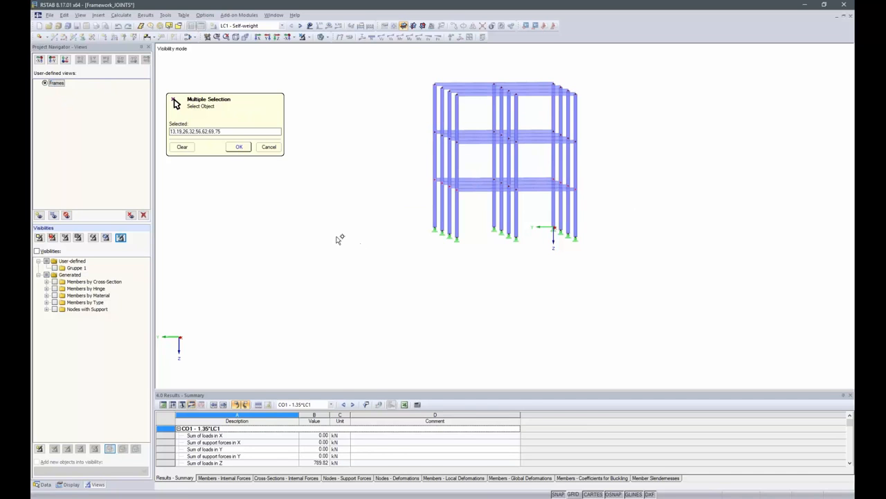
click(238, 147)
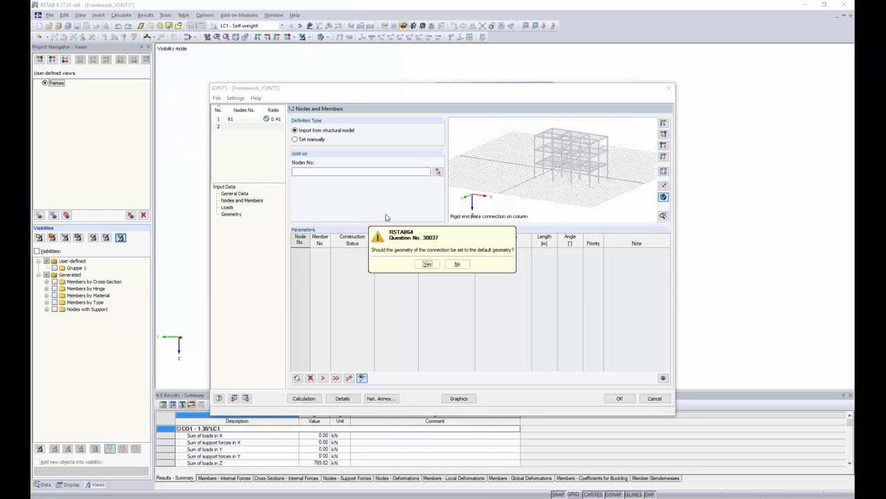
click(428, 264)
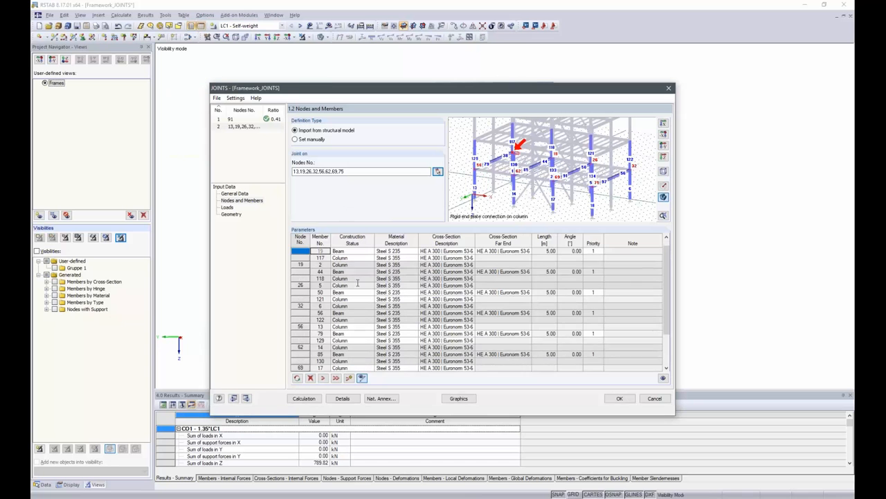
click(341, 291)
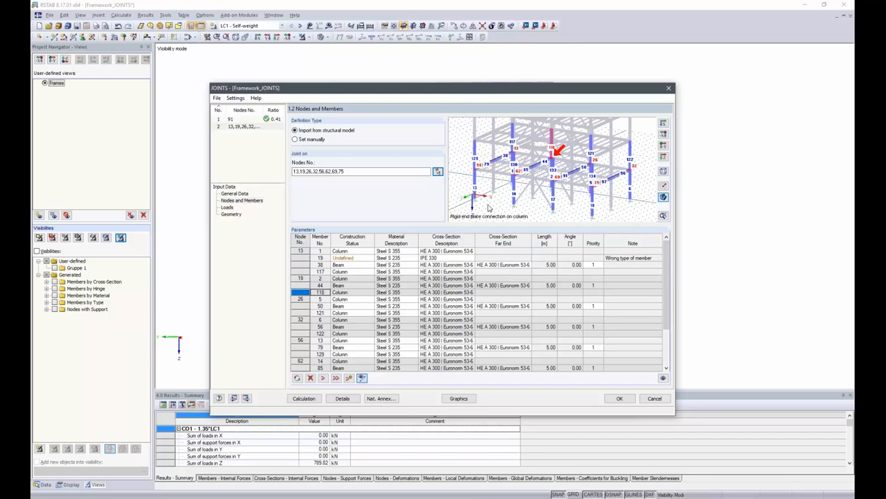
- Exclude the undefined IPE 330 member 19 at node 13 from the joint definition
scroll(477, 176, up, 5)
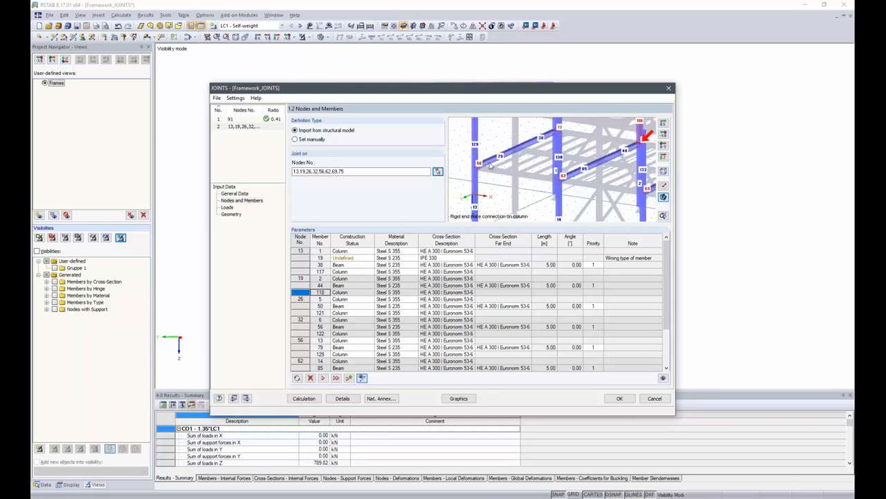
scroll(409, 277, down, 1)
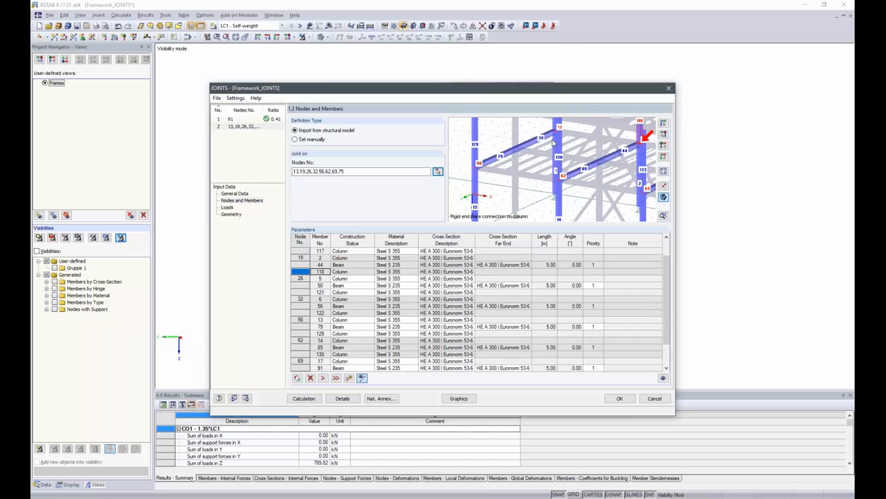
scroll(315, 259, up, 1)
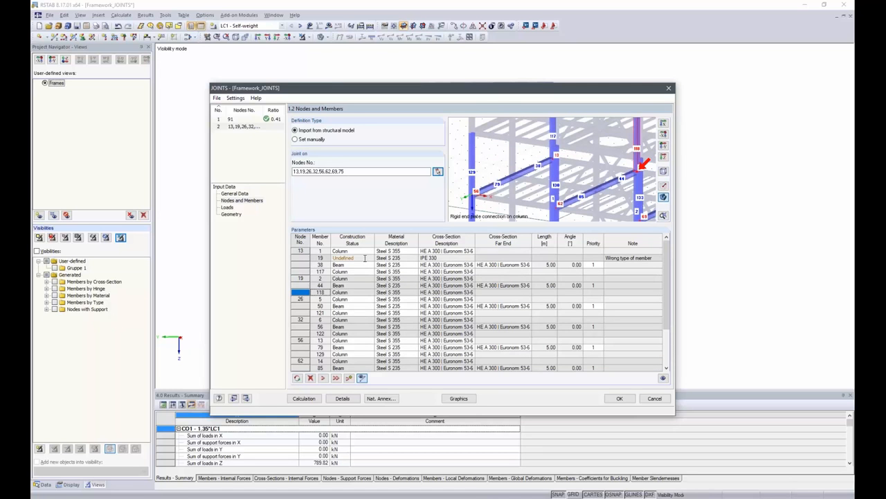
click(366, 258)
ctrl+middle_drag(524, 175, 561, 166)
scroll(561, 166, up, 3)
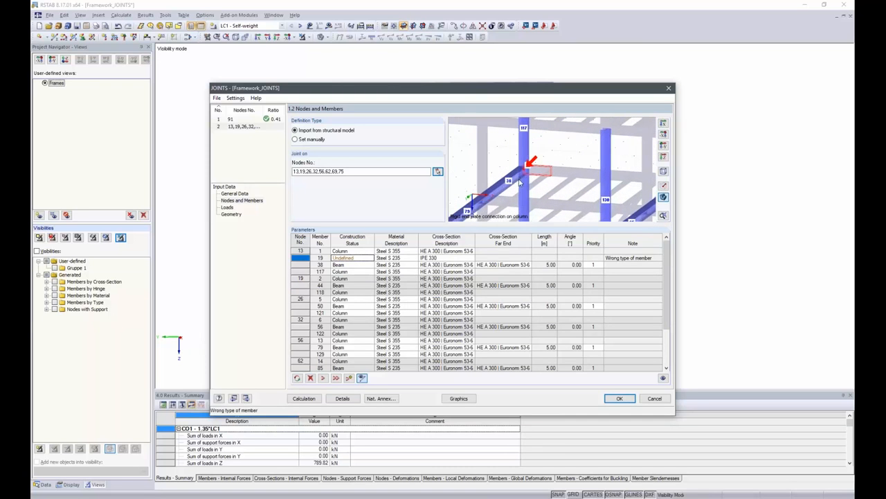
click(368, 256)
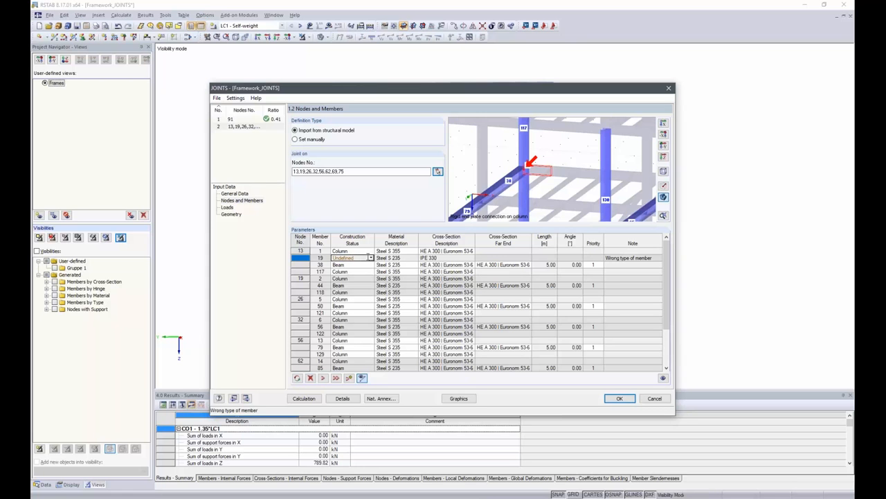
click(372, 258)
click(354, 280)
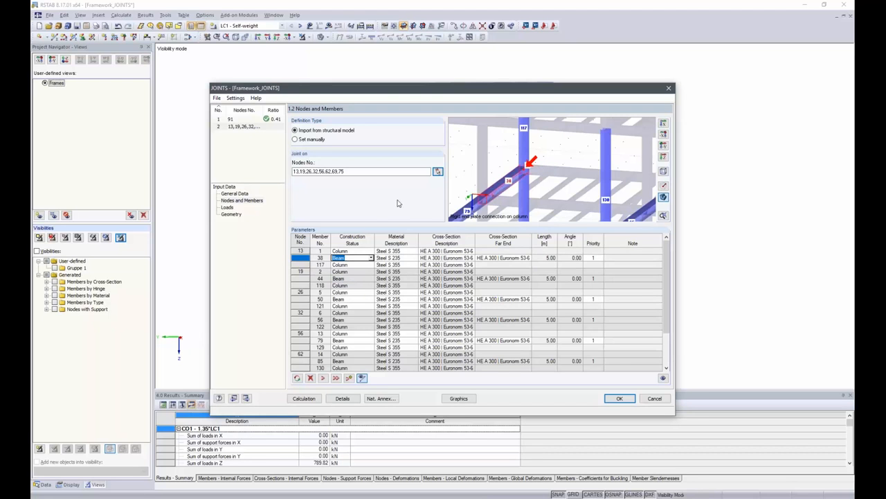
- Select result combination RC1, ULS (STR/GEO) - Permanent / transient - Eq. 6.10, for the design of the joint
click(228, 207)
scroll(410, 207, down, 3)
click(319, 362)
drag(319, 364, 544, 203)
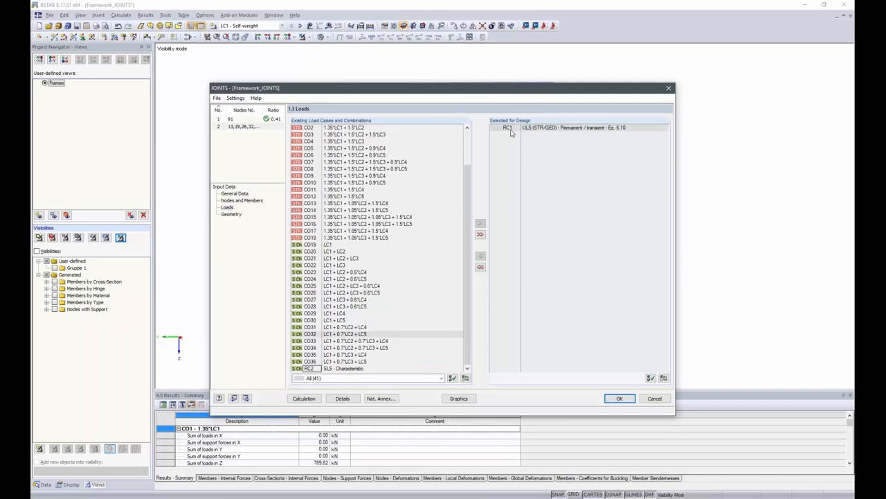
- Set the lower flange arrangement to Taper in the joint geometry on the side of Beam 1
click(232, 214)
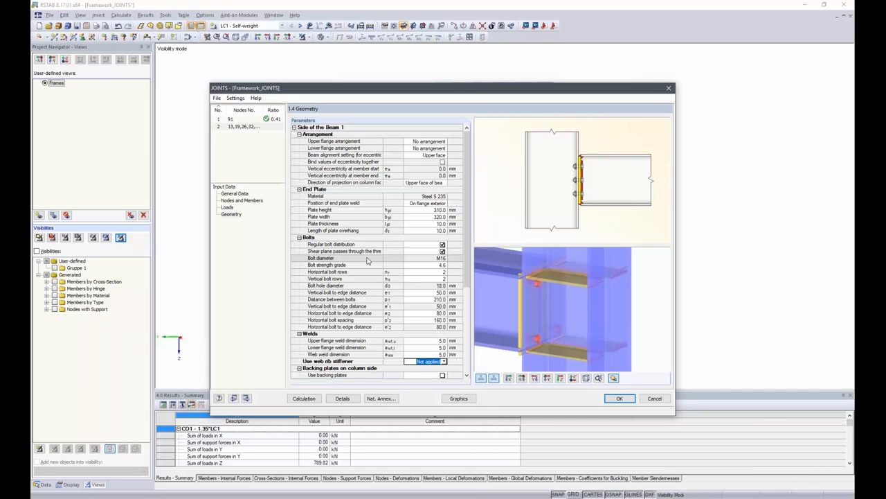
drag(525, 326, 697, 320)
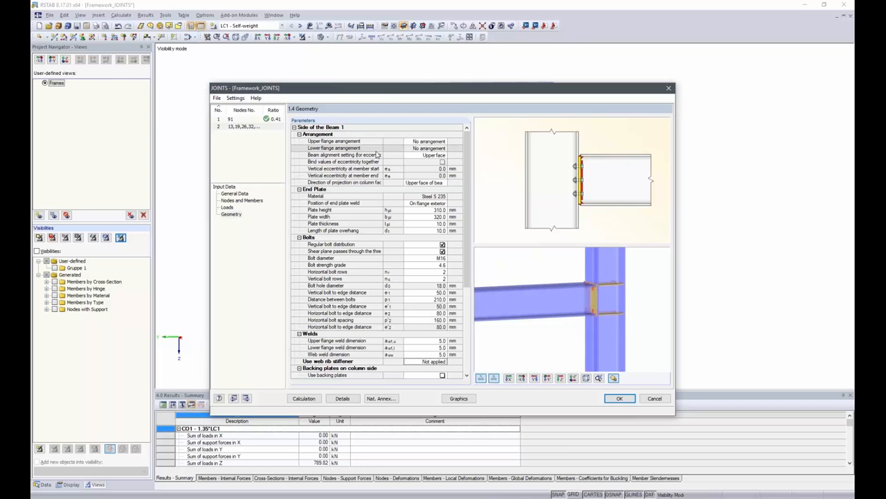
click(433, 149)
click(433, 148)
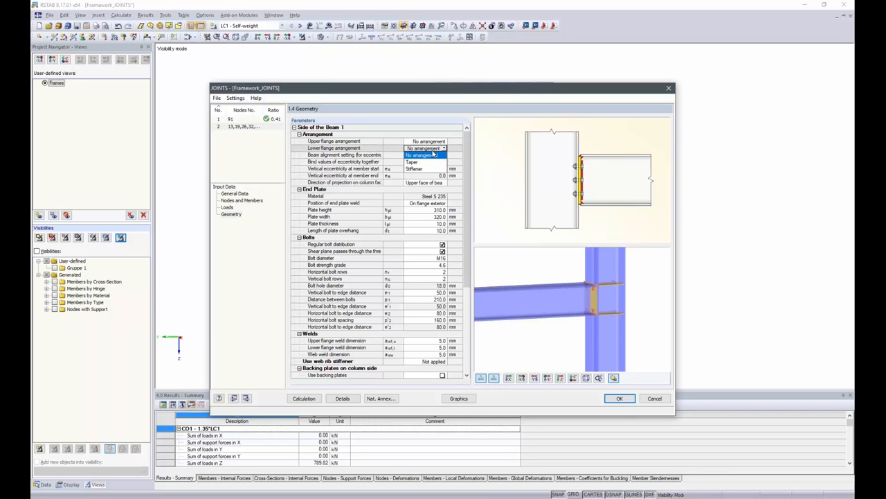
click(427, 162)
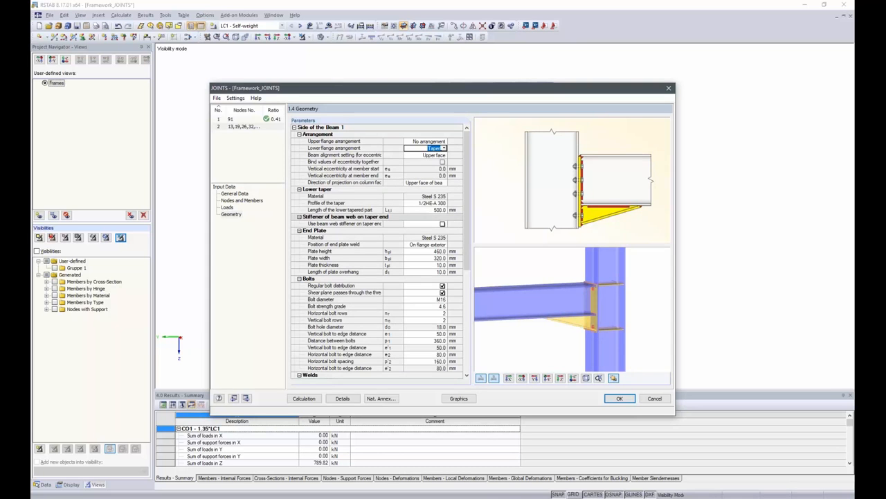
- Choose a parametric thin-walled symmetric T-section as the profile of the lower taper
click(436, 203)
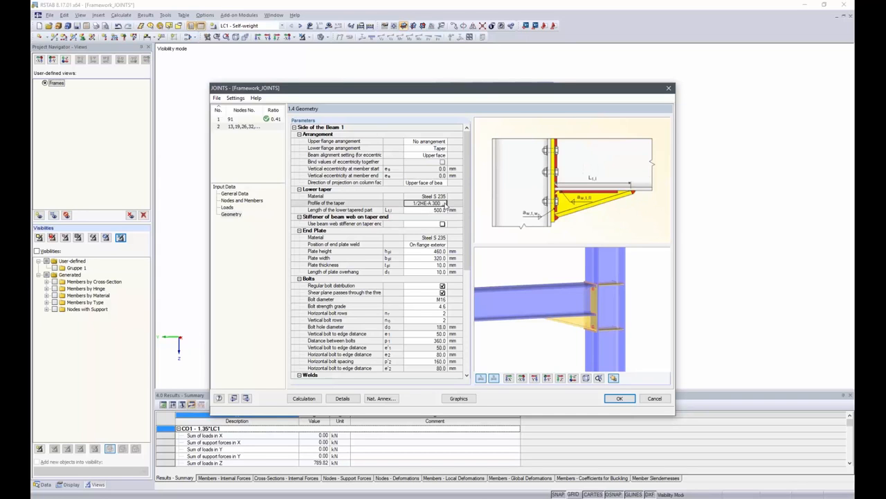
click(445, 203)
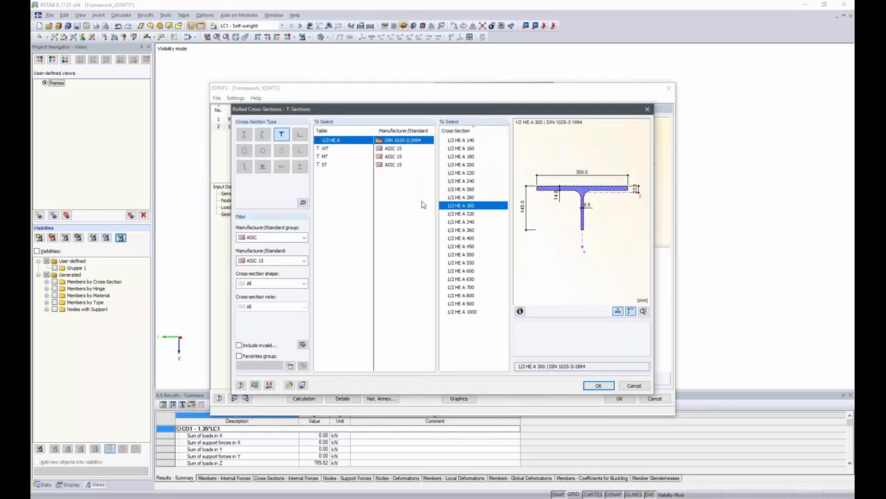
click(302, 203)
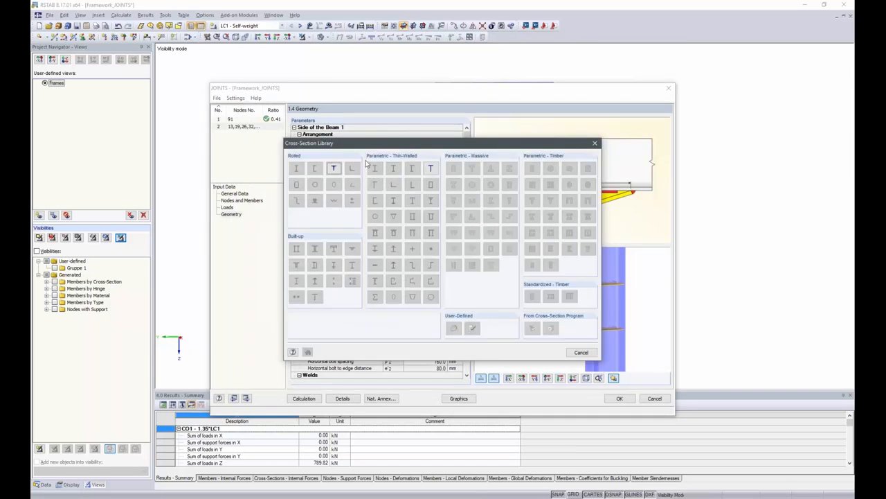
click(430, 168)
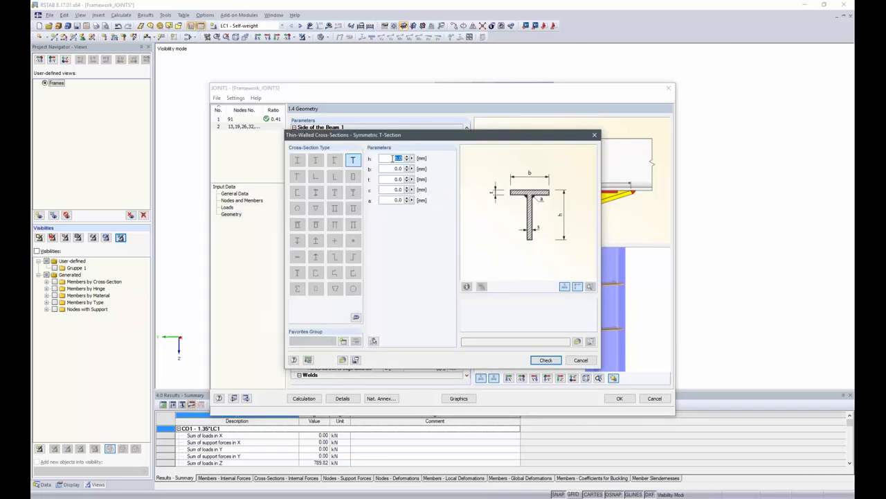
- Define the taper's T-section with h 200, b 300, t 15, s 10 and a 5 mm and apply it
text(202)
key(Tab)
text(300)
key(Tab)
text(15)
key(Tab)
text(10)
key(Tab)
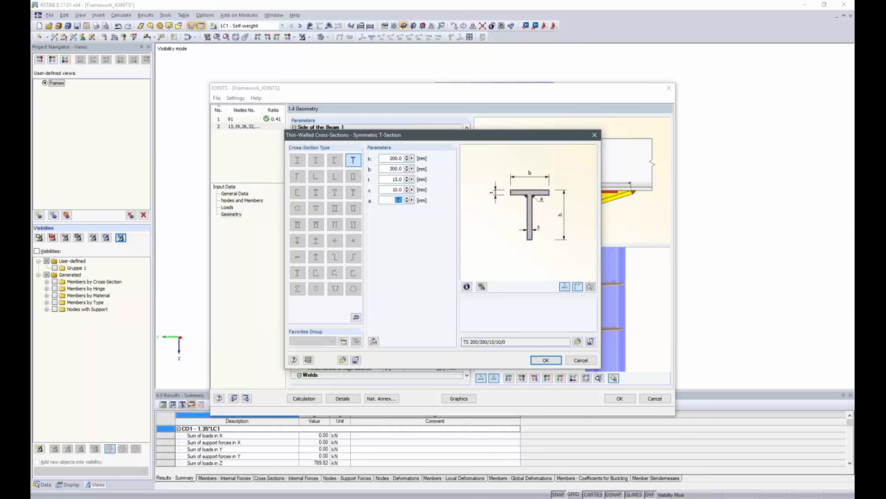
text(5)
click(545, 361)
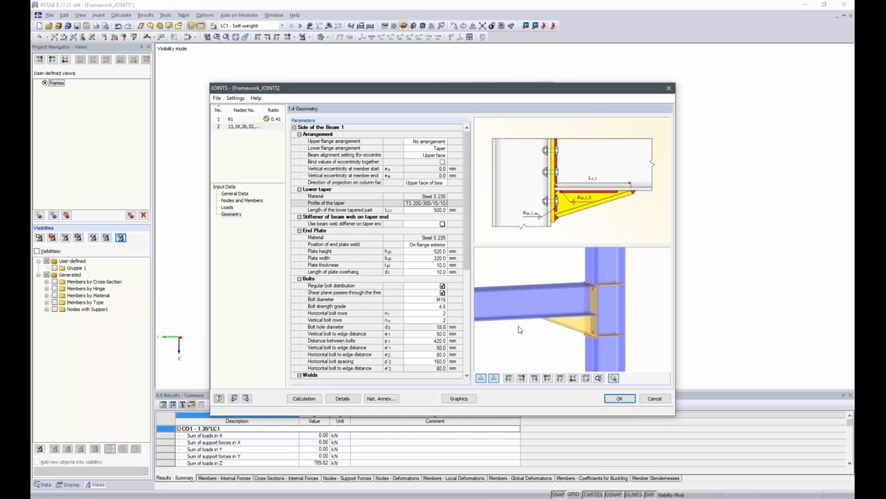
- Set the length of the lower tapered part to 400 mm
click(428, 210)
text(400)
key(Return)
- Set the position of the end plate weld to On flange face and check the plate's upper edge in the rendering
click(426, 258)
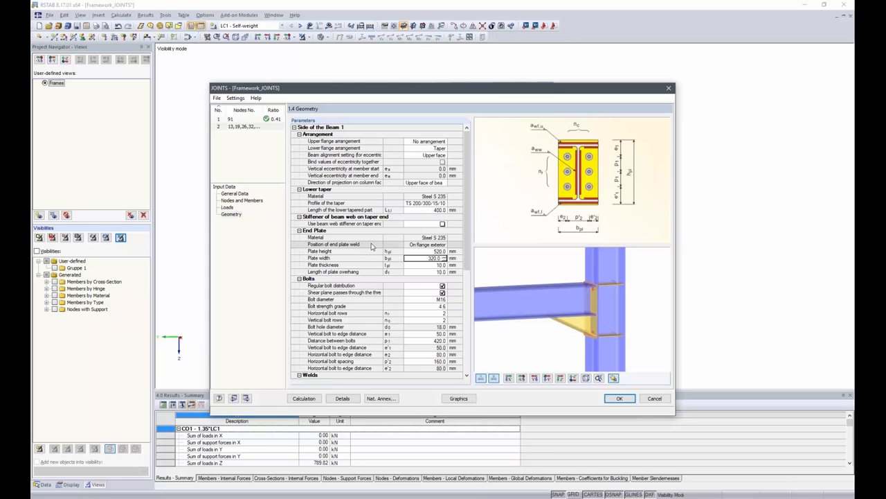
click(422, 245)
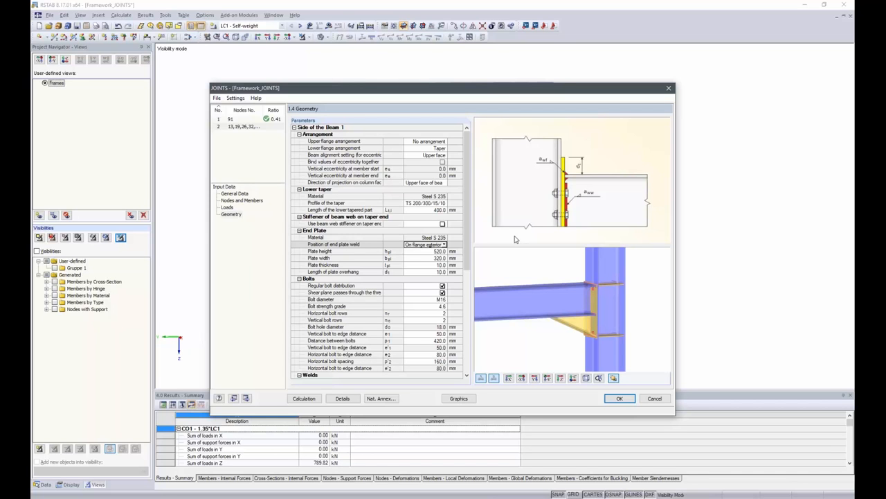
click(444, 245)
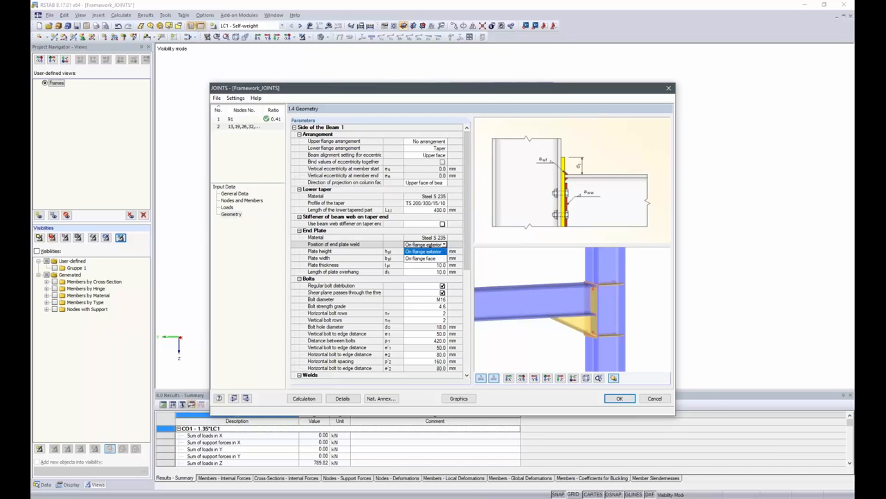
click(420, 260)
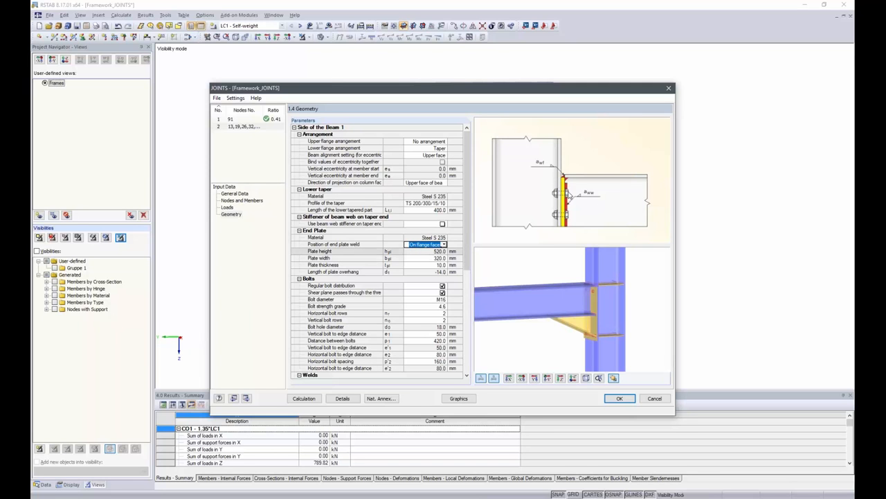
scroll(598, 316, up, 5)
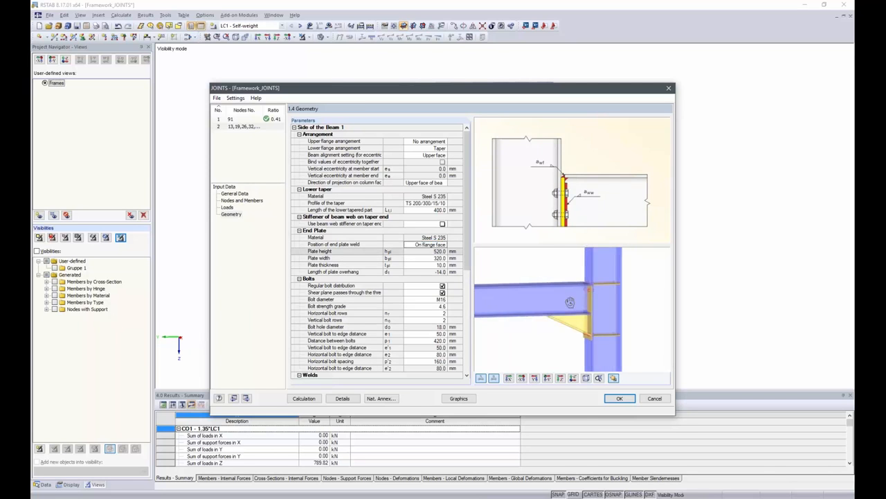
scroll(600, 317, up, 1)
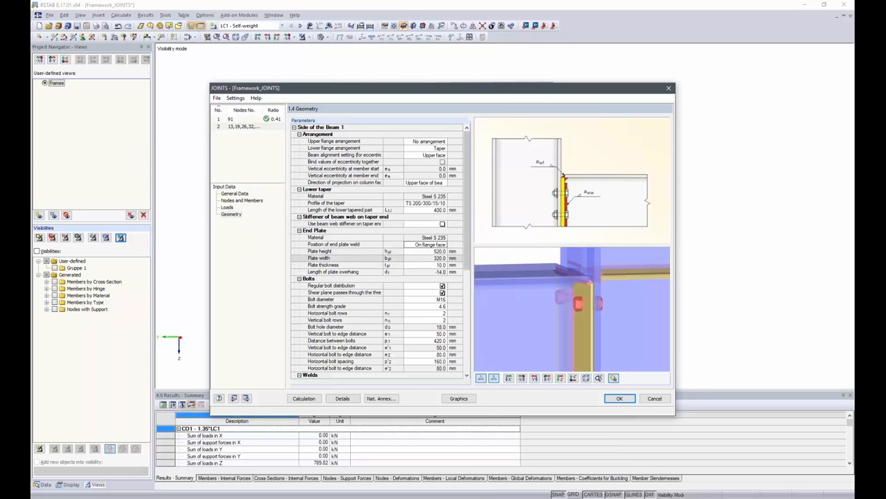
- Set the end plate to 500 mm high, 300 mm wide and 25 mm thick
click(433, 250)
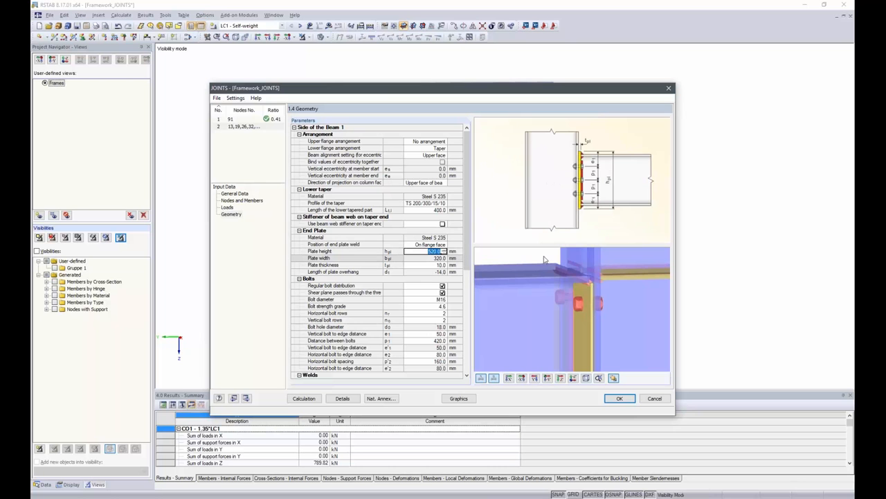
text(50)
key(Return)
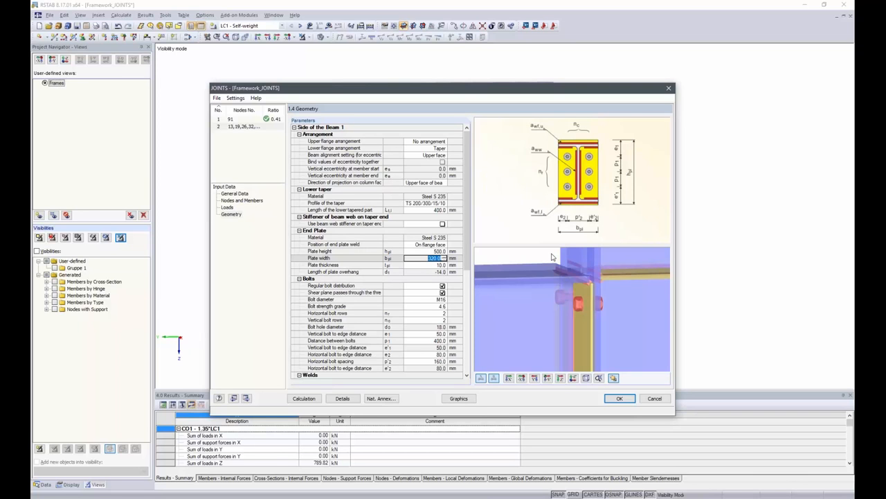
key(Return)
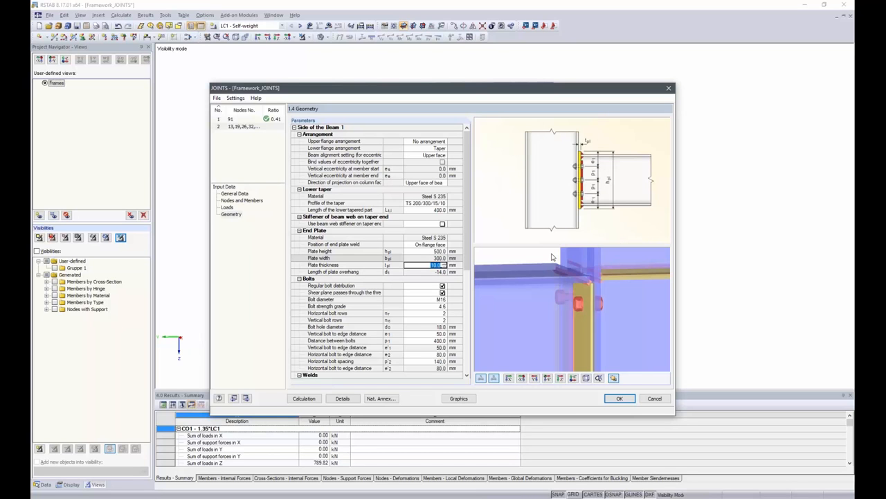
text(25)
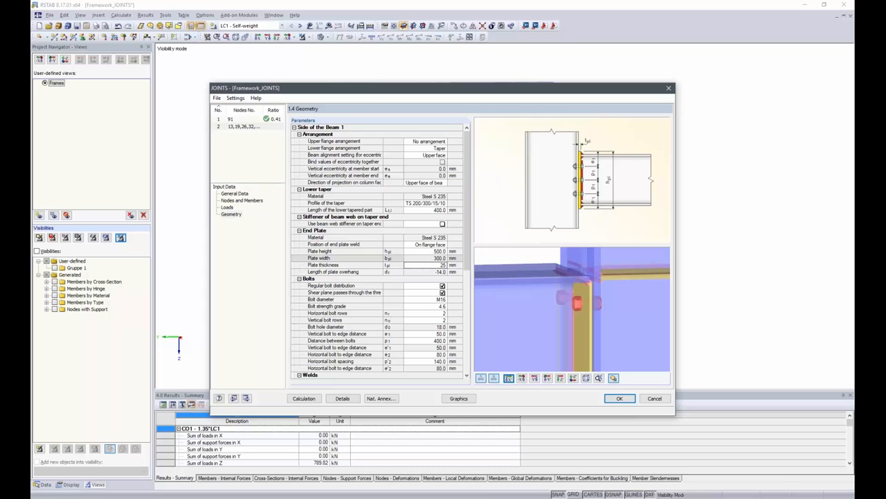
- Inspect the end plate and taper in the rendering and turn off the regular bolt distribution
middle_drag(538, 313, 552, 288)
scroll(573, 270, down, 3)
scroll(601, 295, down, 2)
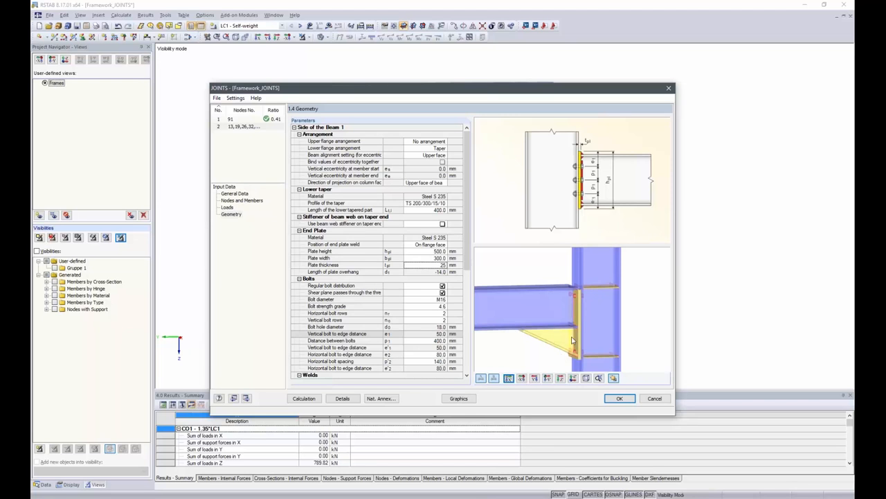
scroll(573, 363, up, 4)
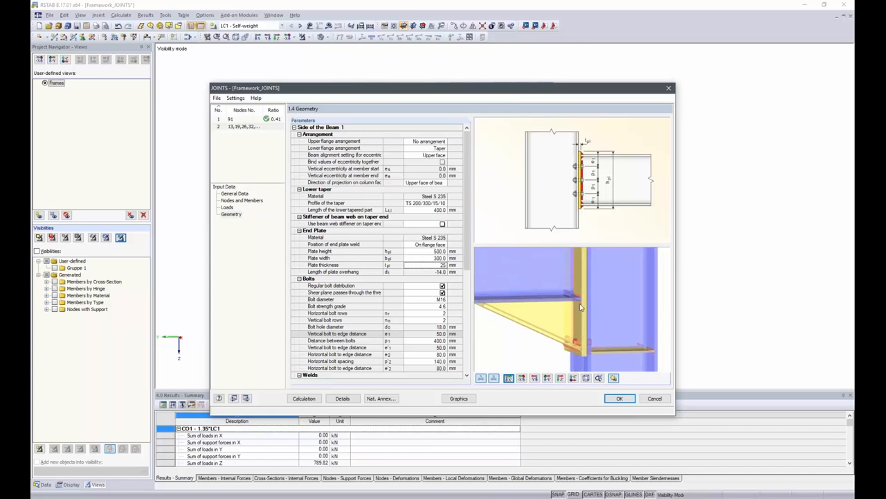
scroll(570, 298, down, 3)
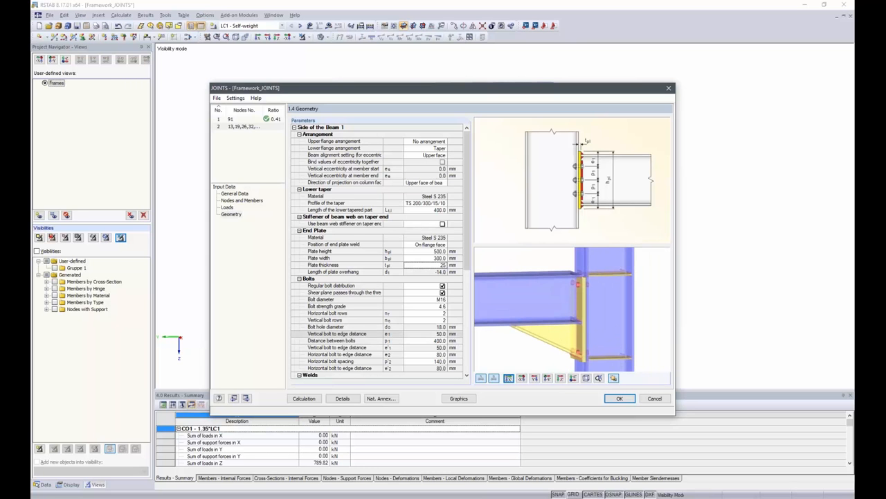
click(442, 286)
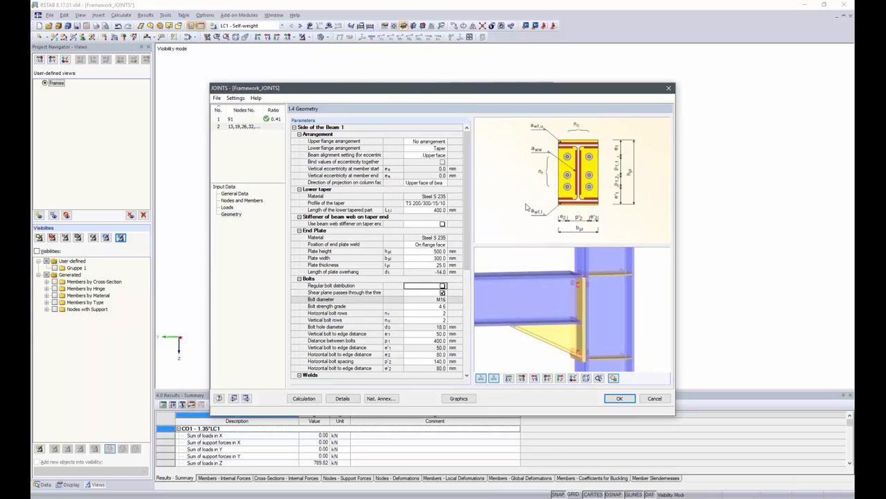
- Set the end plate bolts to diameter M20 and strength grade 10.9, with 3 horizontal bolt rows
click(410, 299)
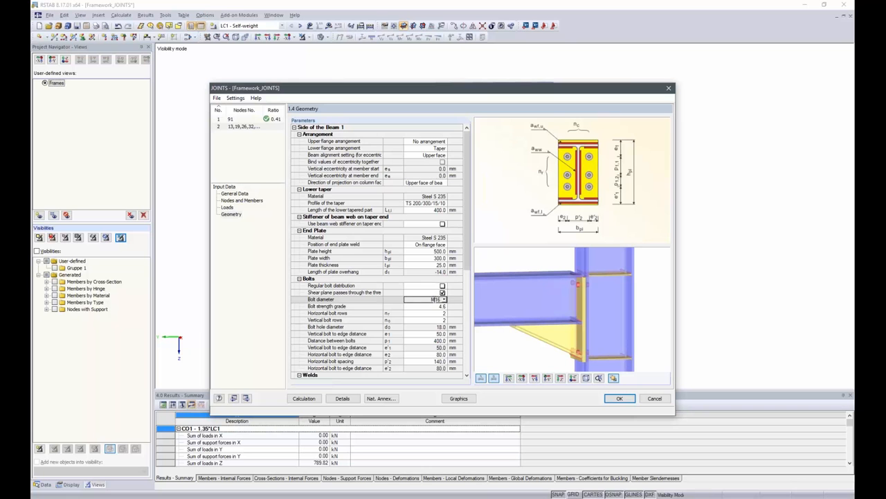
click(444, 299)
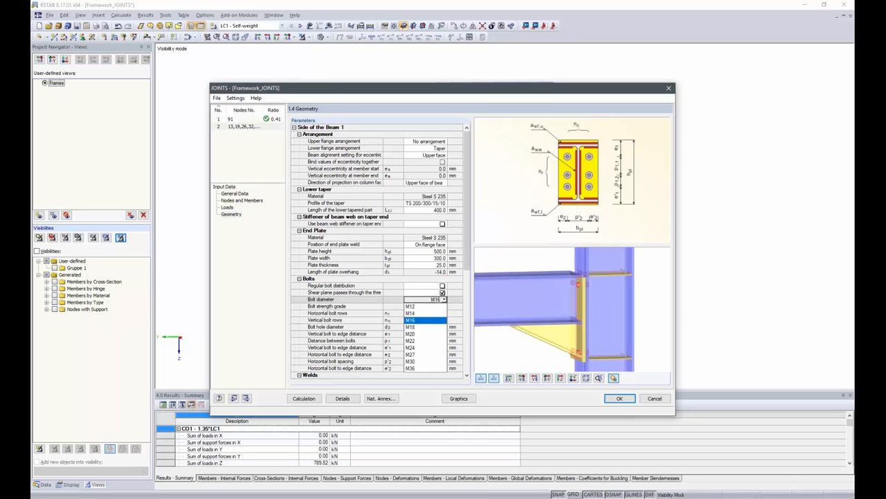
click(424, 319)
click(434, 306)
click(444, 306)
click(420, 338)
click(441, 313)
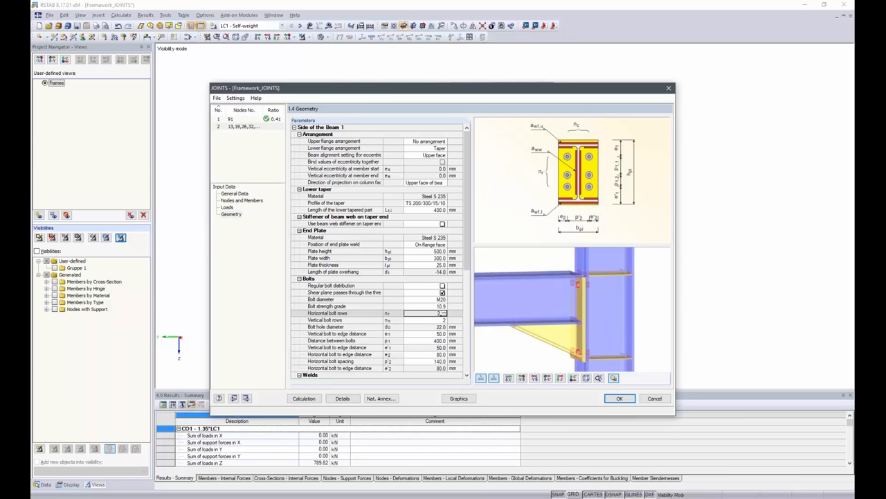
click(444, 312)
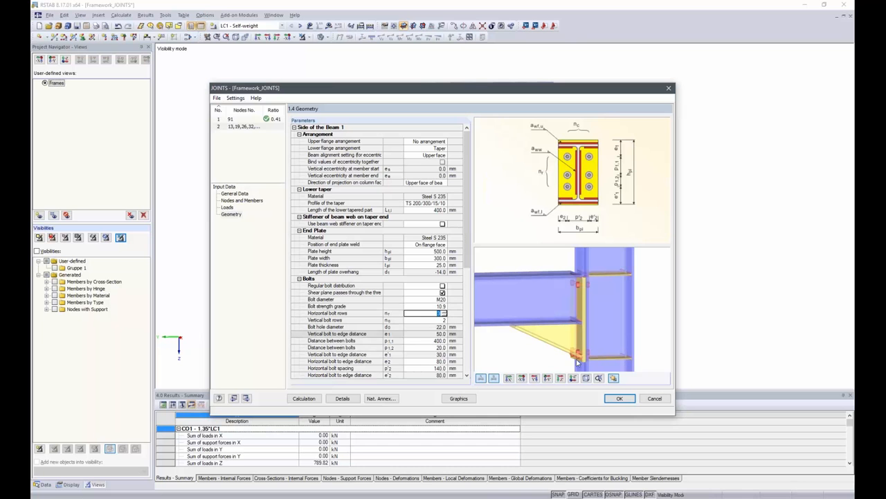
- Set the vertical distances between the end plate bolt rows to 160 mm for p1,1 and 200 mm for p1,2
click(421, 341)
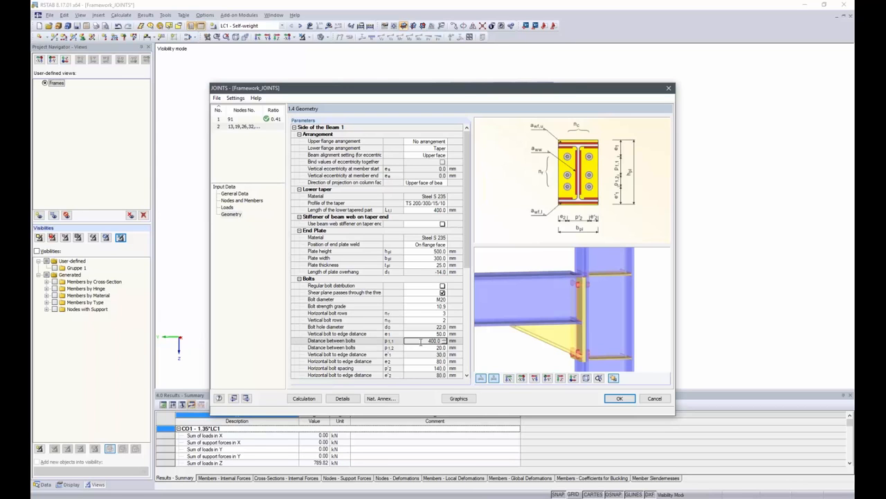
double_click(420, 341)
text(150)
key(Return)
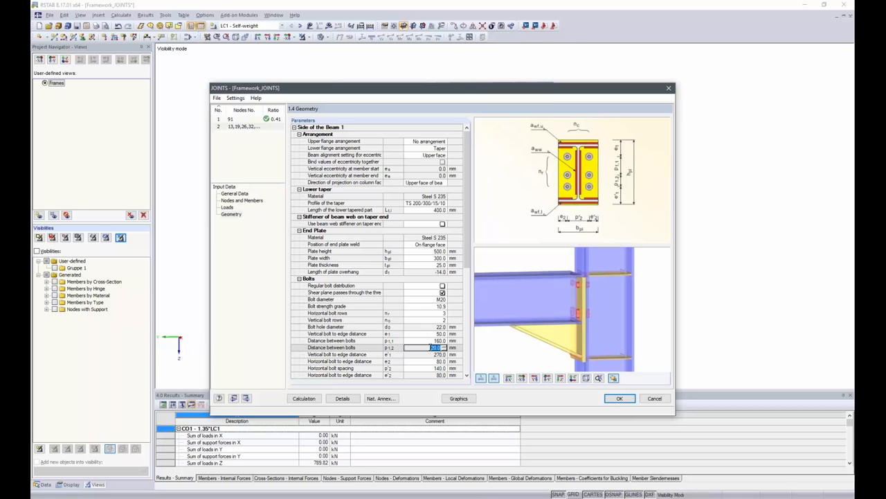
text(200)
key(Return)
click(430, 334)
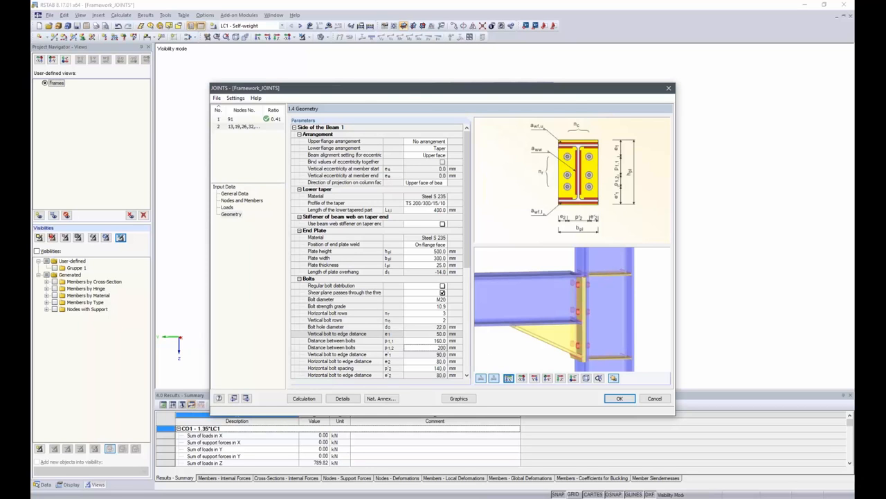
- Set the web weld dimension of the end plate connection to 3 mm
scroll(380, 320, down, 9)
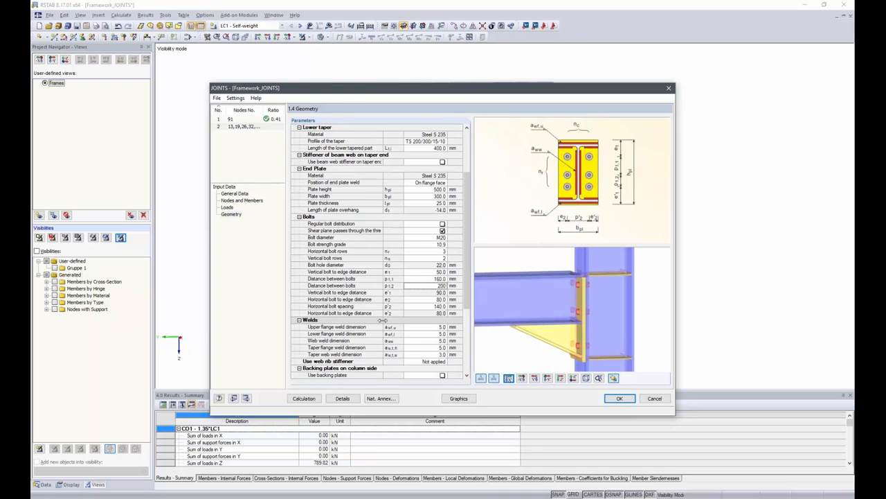
scroll(395, 300, up, 1)
scroll(394, 300, up, 1)
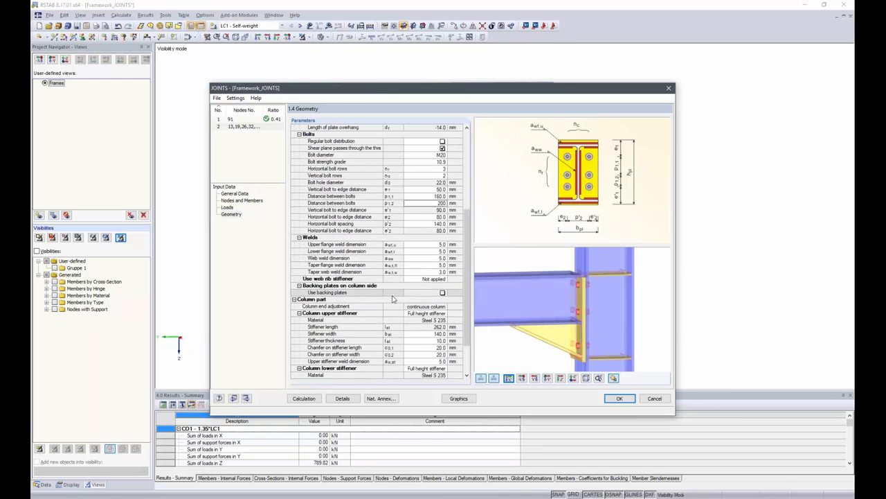
click(429, 258)
double_click(429, 258)
text(3.)
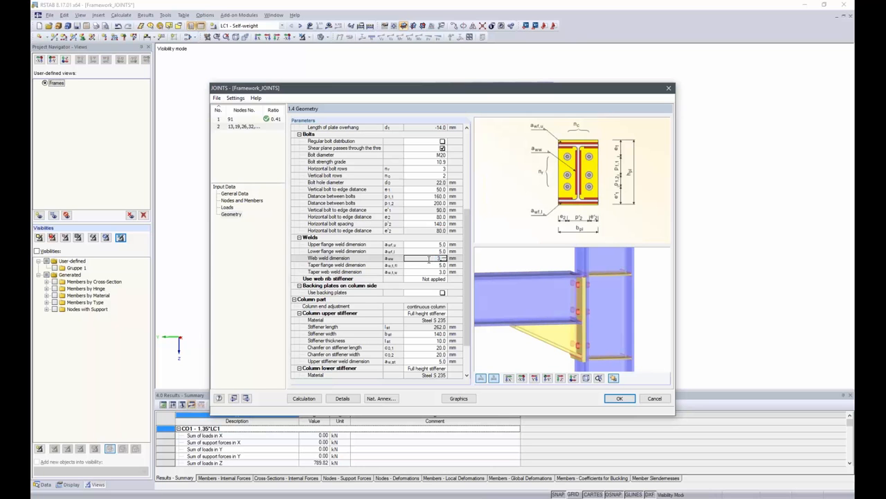
key(Return)
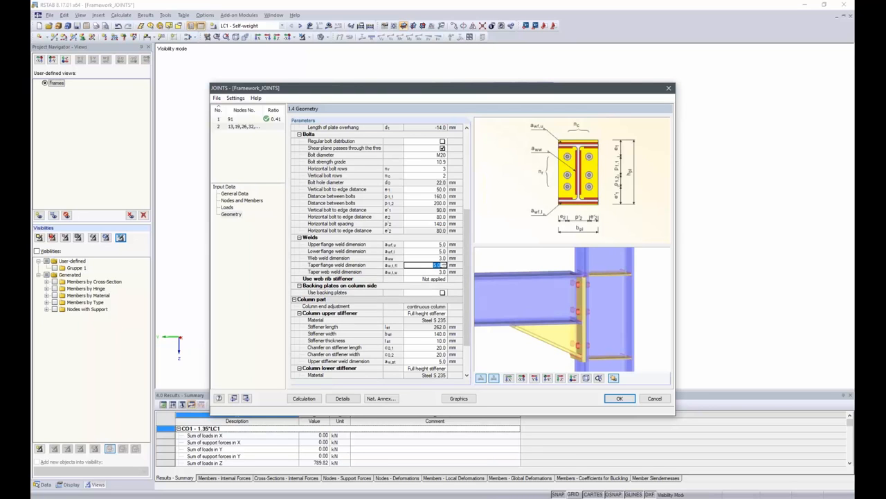
- Review the web rib, backing plate and column stiffener parameters and calculate the rigid end plate joint
click(415, 279)
click(416, 292)
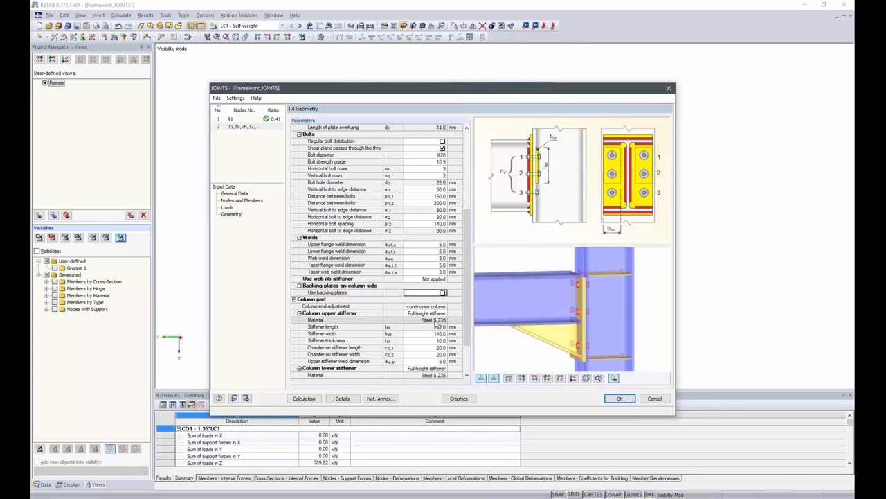
scroll(434, 321, down, 1)
scroll(434, 321, down, 2)
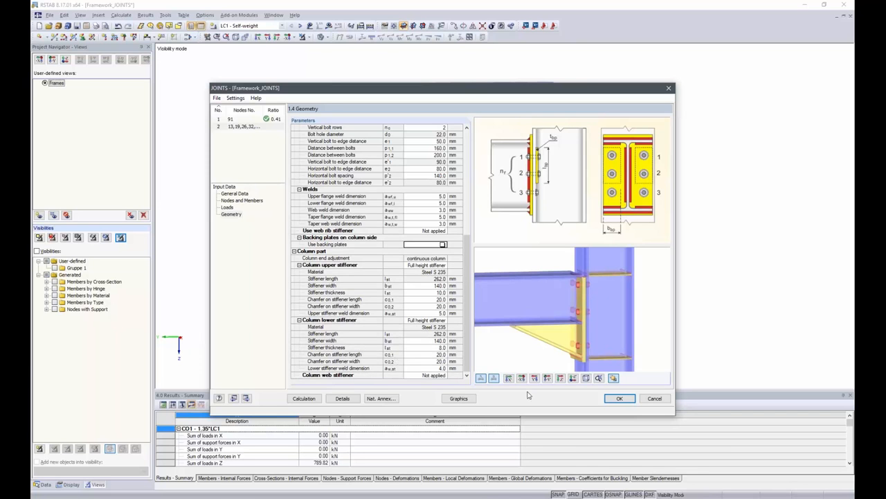
click(310, 400)
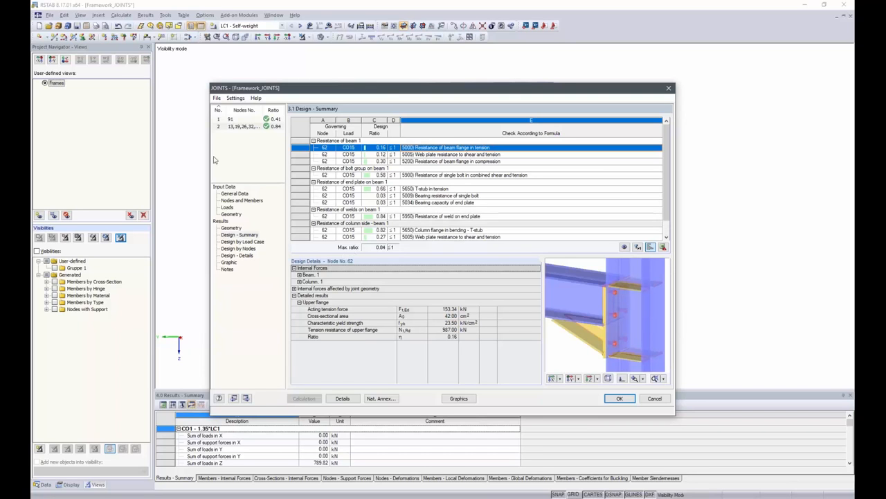
- Create JOINTS case 3 as a rigid beam-to-beam joint with a rigid splice plate connection
click(217, 97)
click(232, 112)
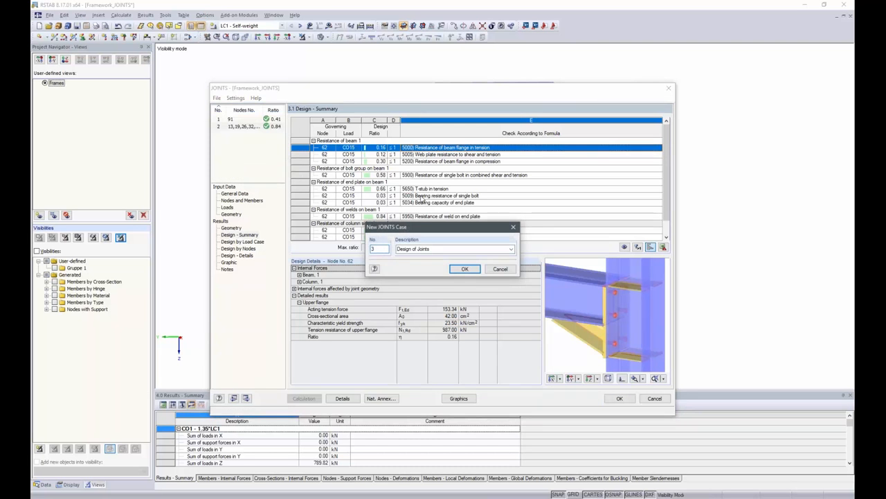
click(454, 270)
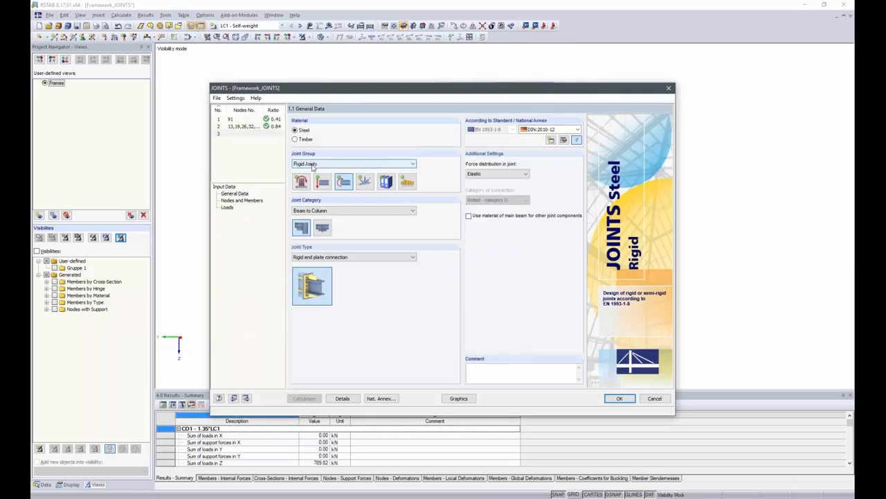
click(311, 164)
click(312, 166)
click(323, 228)
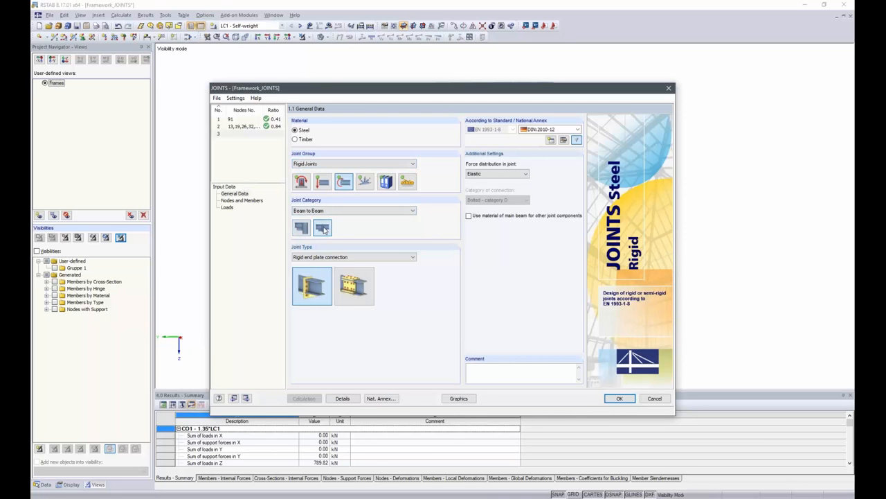
click(358, 295)
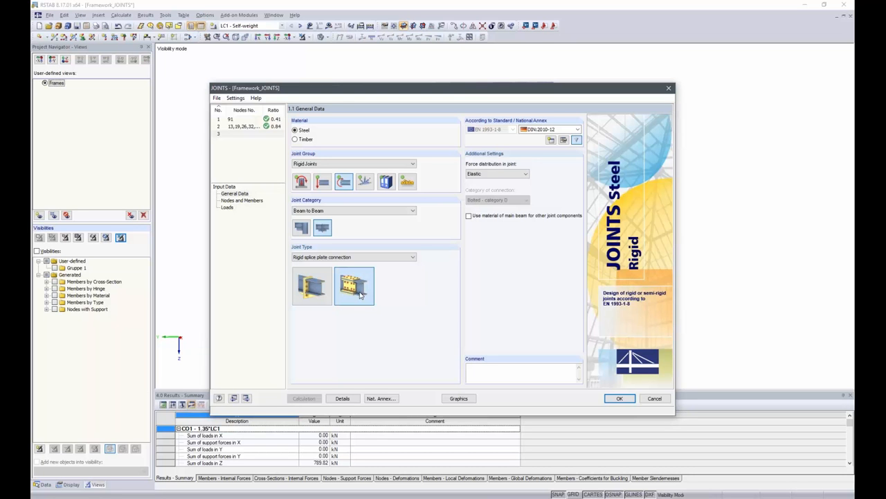
- Start the graphical selection of the joint nodes and turn off the frames visibility to show the whole structure
click(231, 200)
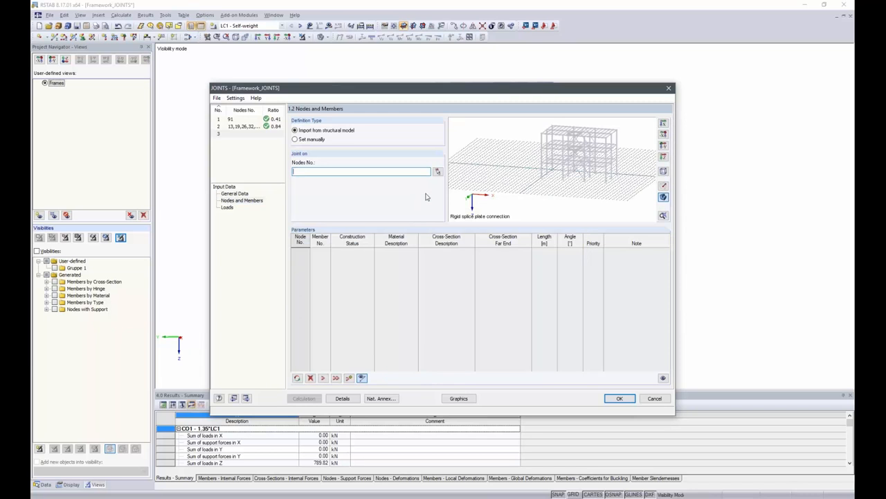
click(438, 172)
ctrl+middle_drag(380, 217, 335, 294)
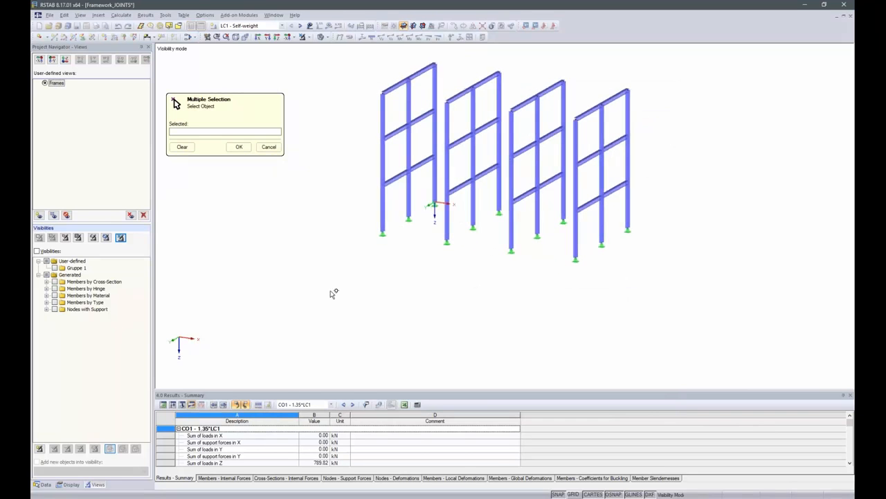
click(121, 238)
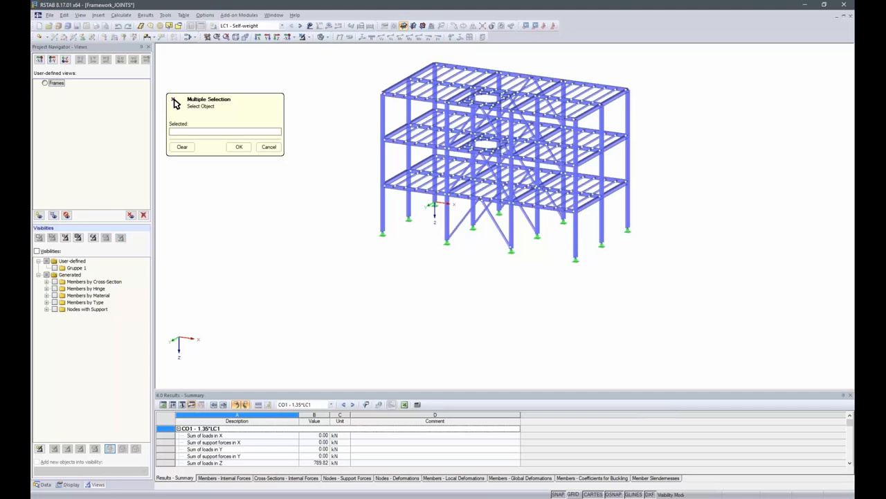
- Assign node 37 on the lowest floor's middle longitudinal beam as the splice joint and accept the default connection geometry
ctrl+middle_drag(395, 268, 439, 253)
scroll(440, 194, up, 2)
scroll(444, 192, up, 1)
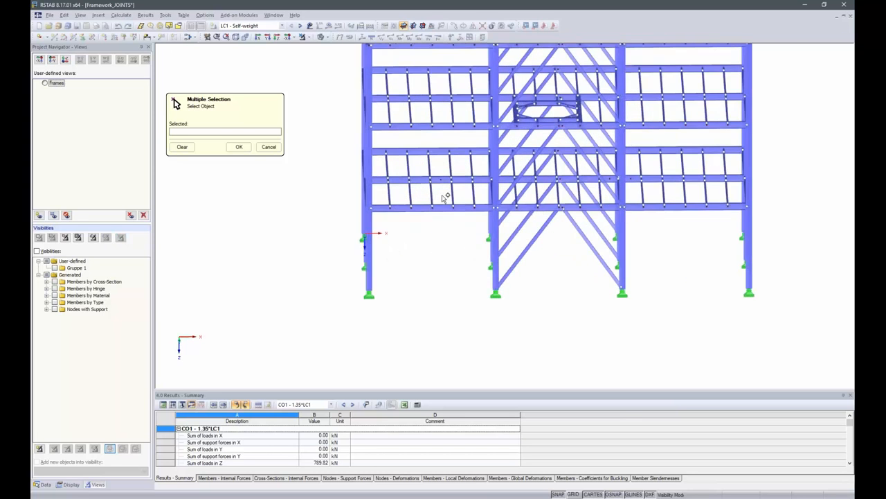
scroll(447, 194, up, 2)
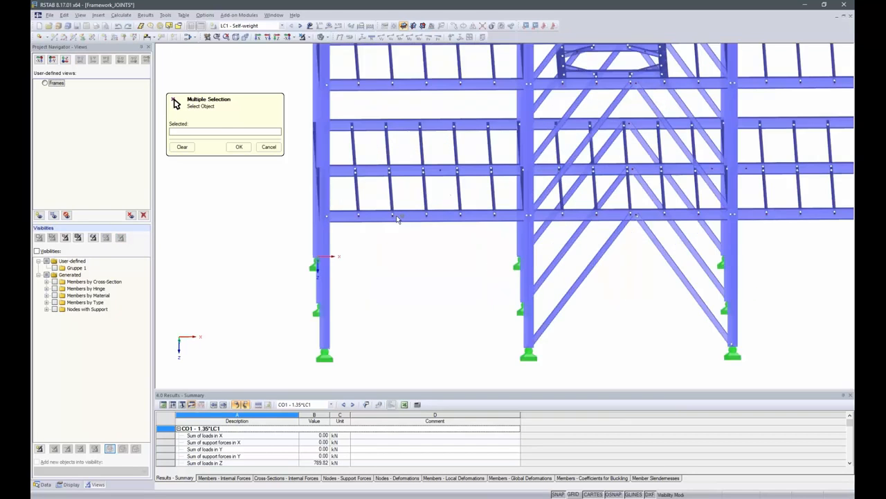
click(439, 170)
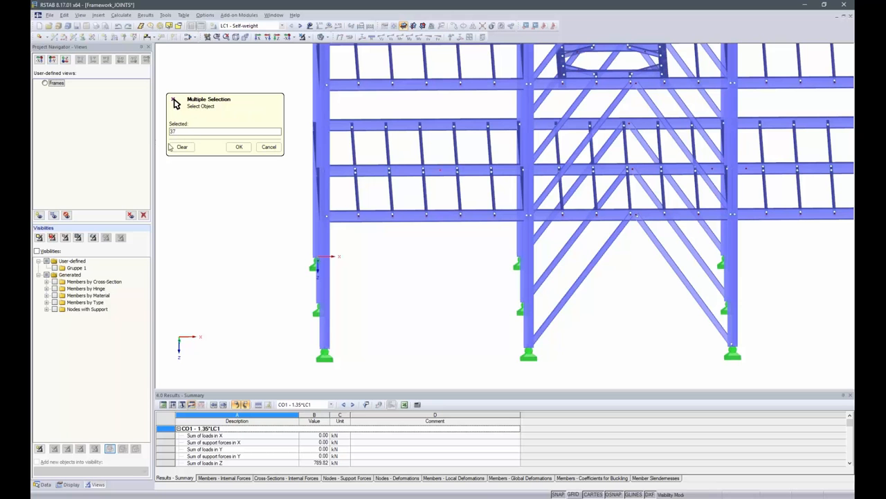
click(239, 146)
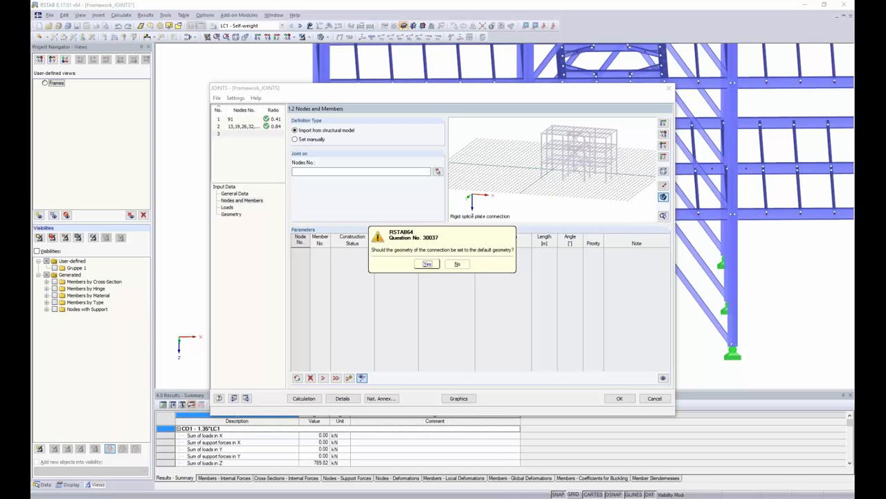
click(427, 264)
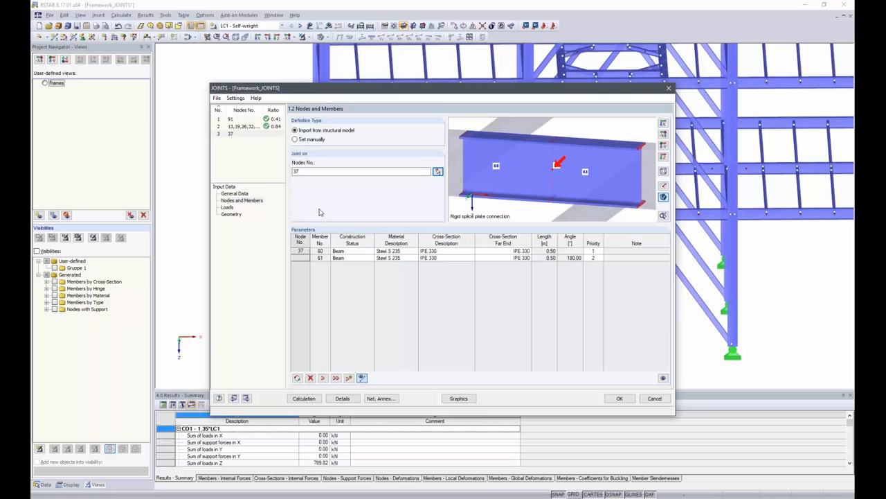
- Select result combination RC1 as the design load for the splice joint
click(228, 208)
scroll(394, 308, down, 2)
double_click(338, 360)
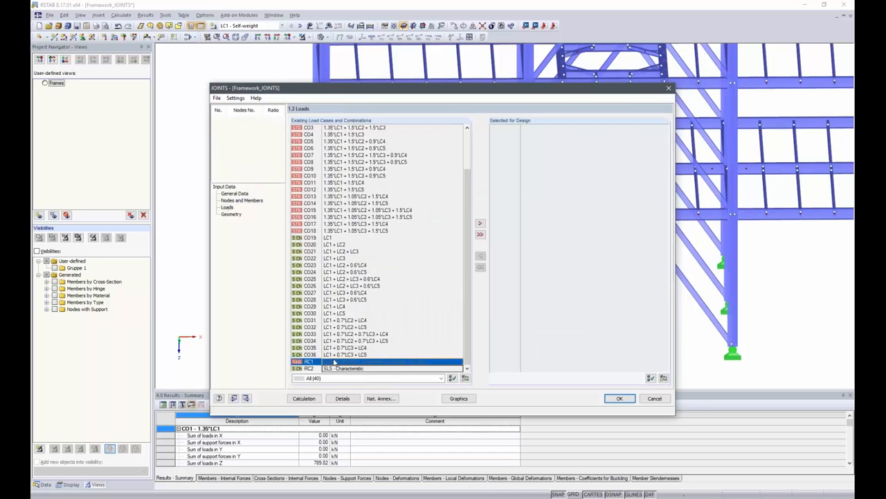
- Set the bolt strength grade to 10.9 for both the flange and web bolts of the splice connection
click(234, 215)
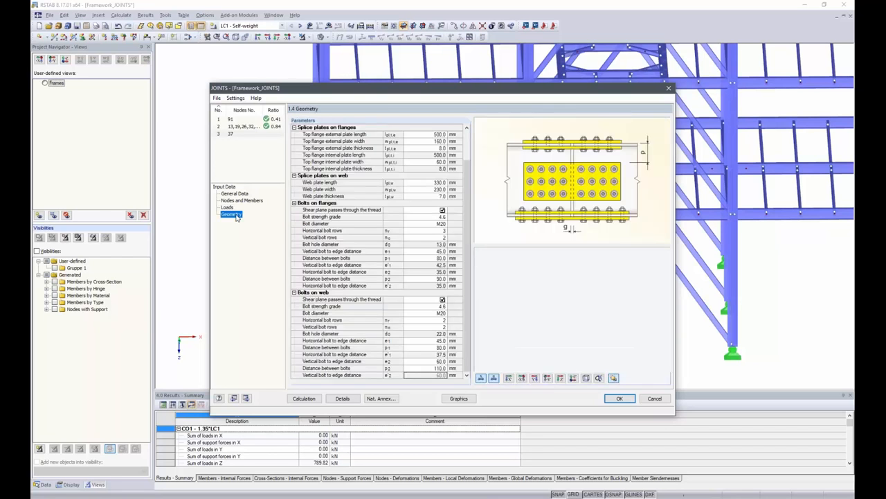
drag(570, 310, 656, 263)
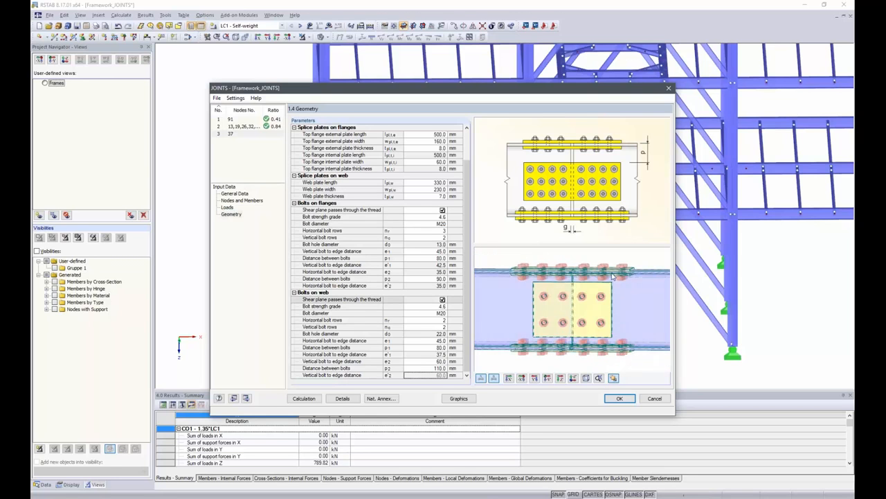
ctrl+middle_drag(597, 306, 575, 349)
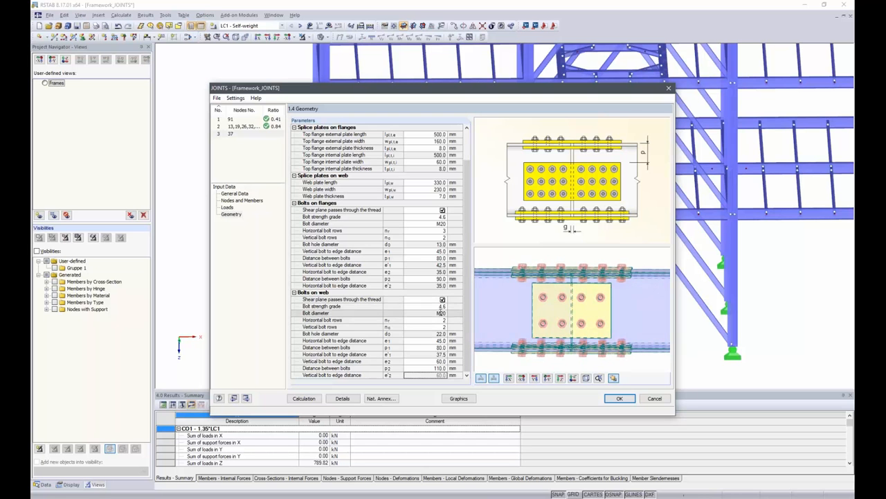
click(443, 217)
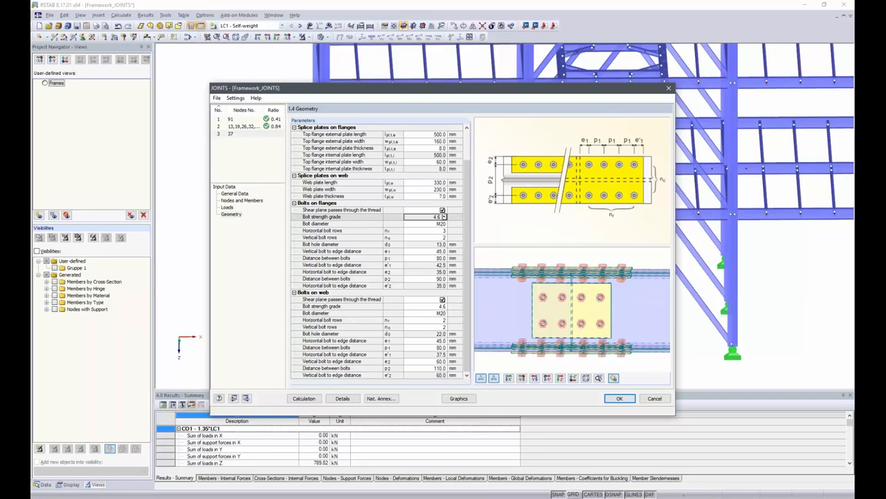
click(445, 218)
click(422, 246)
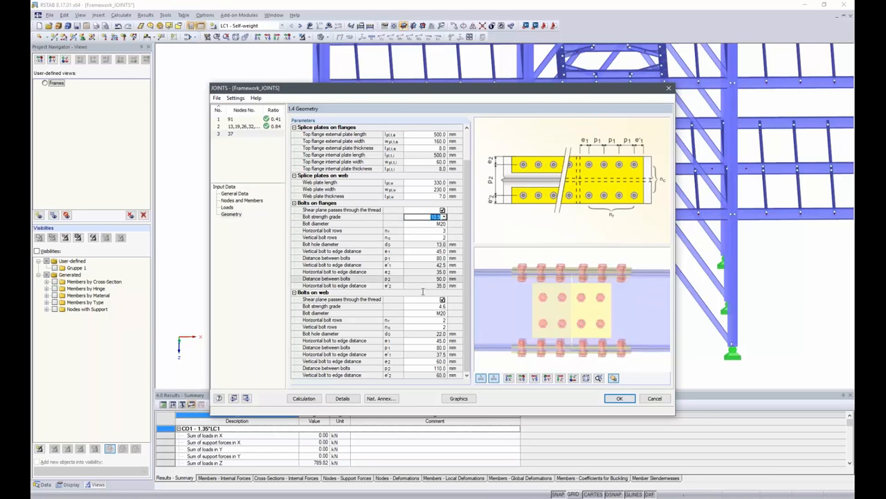
click(444, 306)
click(445, 306)
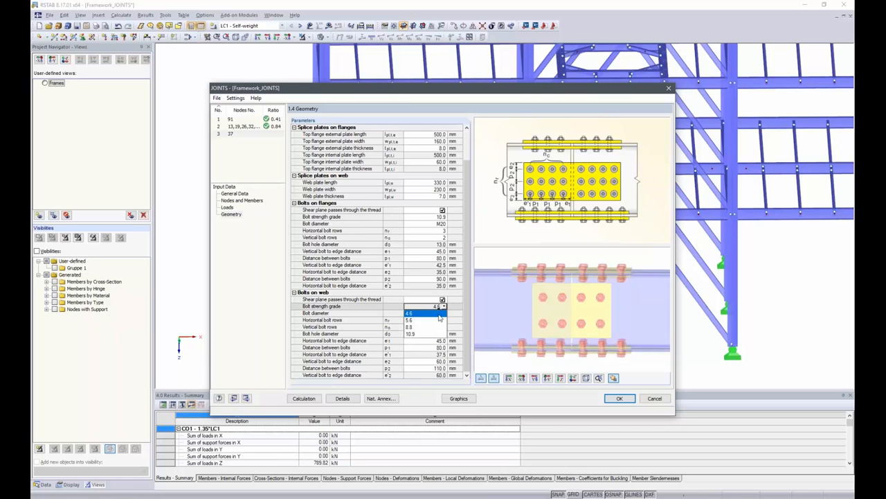
click(421, 336)
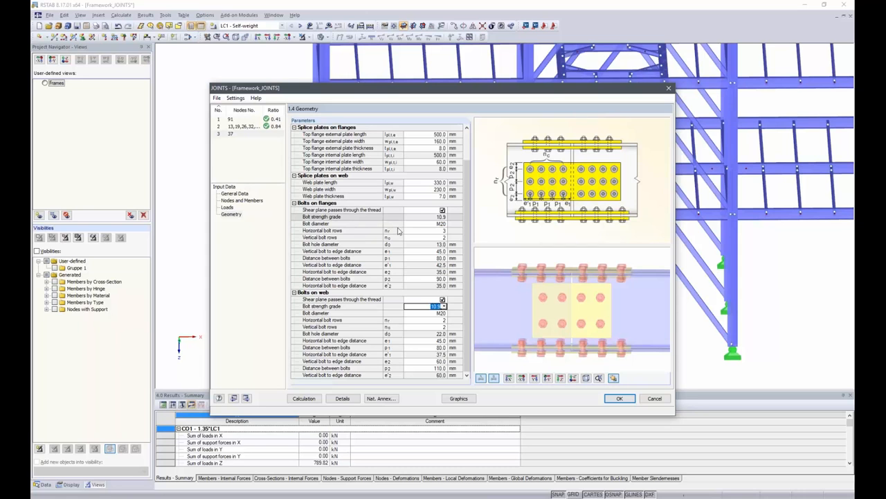
- Set the bolt diameter to M16 for both the flange and web bolts of the splice
click(435, 223)
click(445, 224)
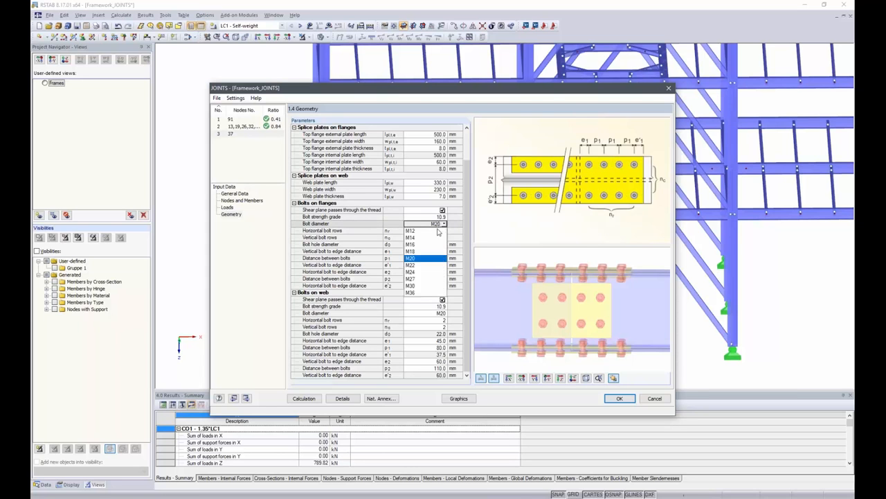
click(424, 247)
click(435, 313)
click(444, 313)
click(431, 335)
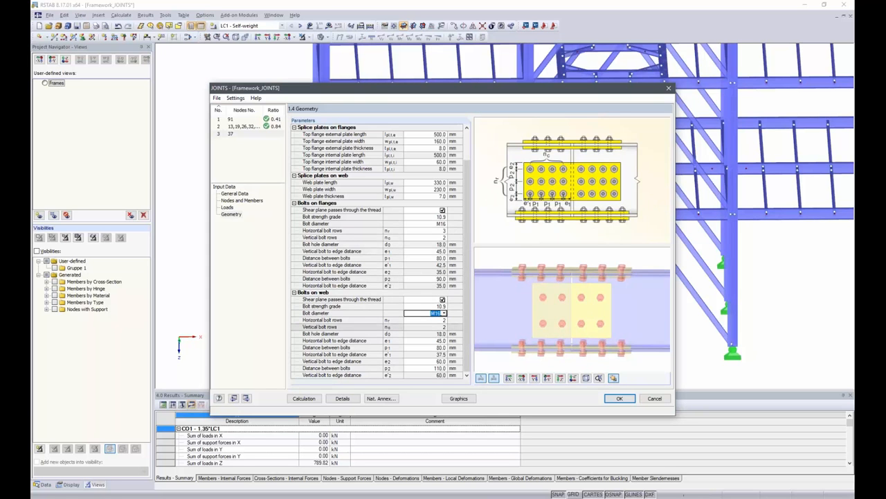
- Calculate the splice plate connection and inspect the designed joint in the rendering
click(298, 399)
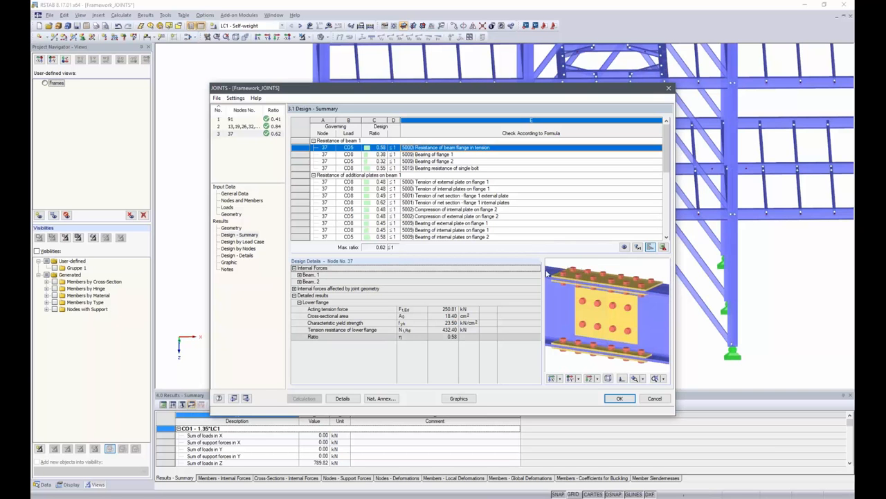
middle_drag(560, 306, 648, 282)
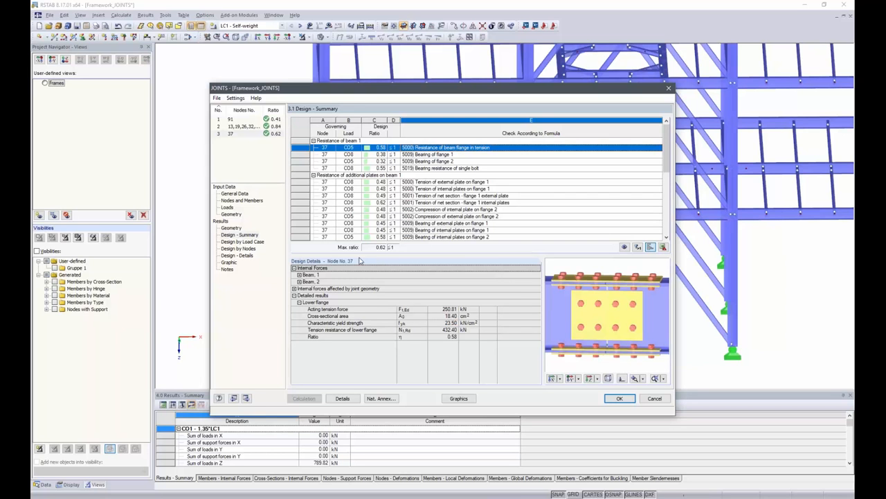
- Create a new joint design case for a rigid beam-to-beam end plate connection
click(217, 99)
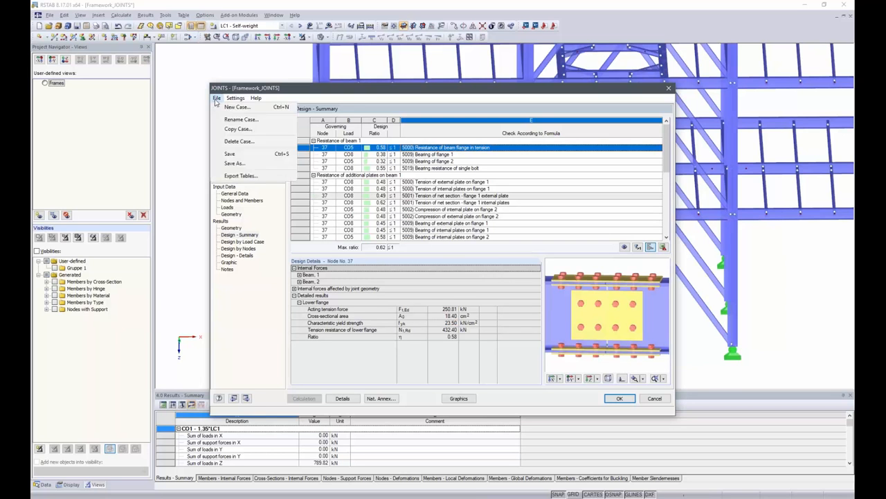
click(236, 108)
click(465, 269)
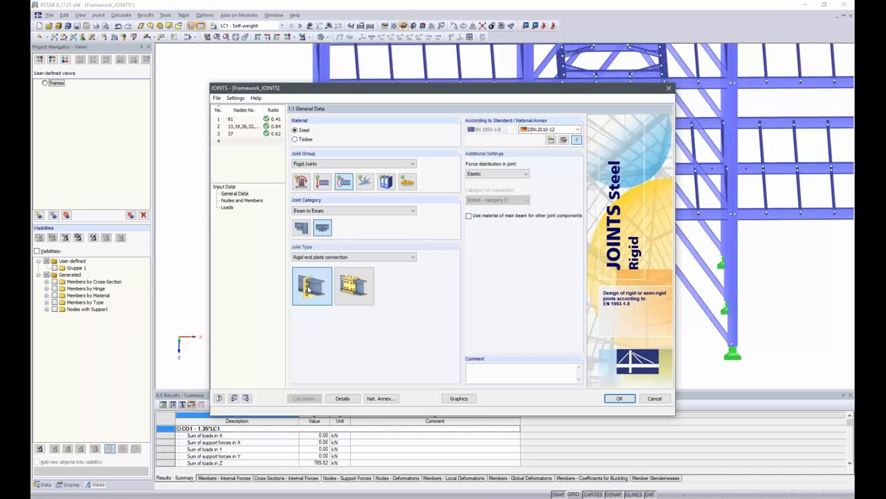
- Assign nodes 47 and 49 from the structural model to the rigid end plate joint, using the default connection geometry
click(242, 200)
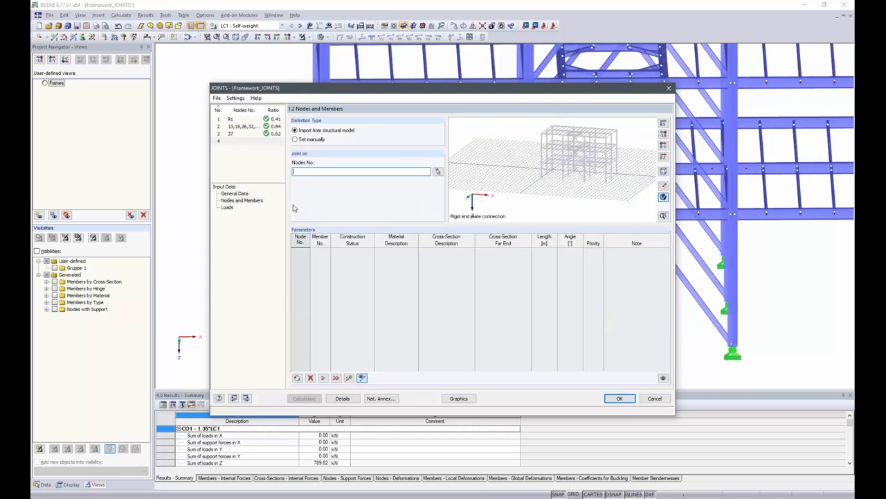
click(438, 171)
ctrl+middle_drag(657, 268, 662, 268)
click(727, 345)
click(732, 309)
mouse_move(734, 270)
ctrl+middle_down()
mouse_move(760, 266)
mouse_move(735, 275)
ctrl+middle_up()
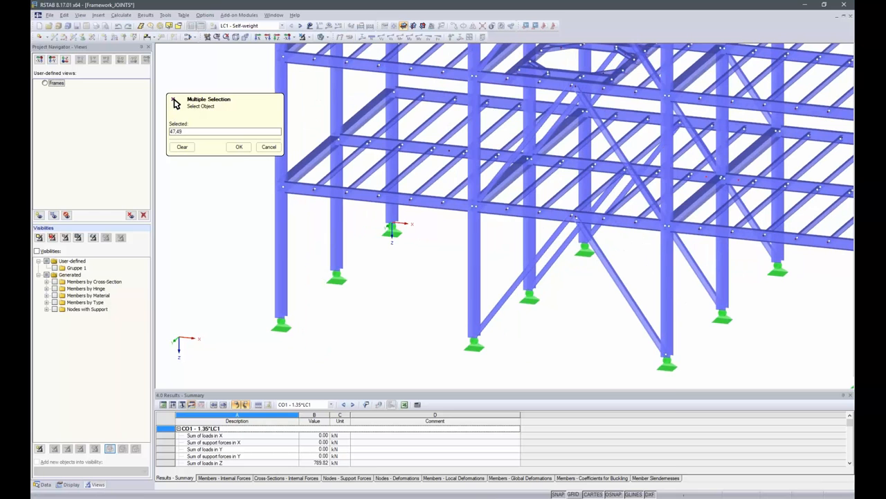
click(239, 147)
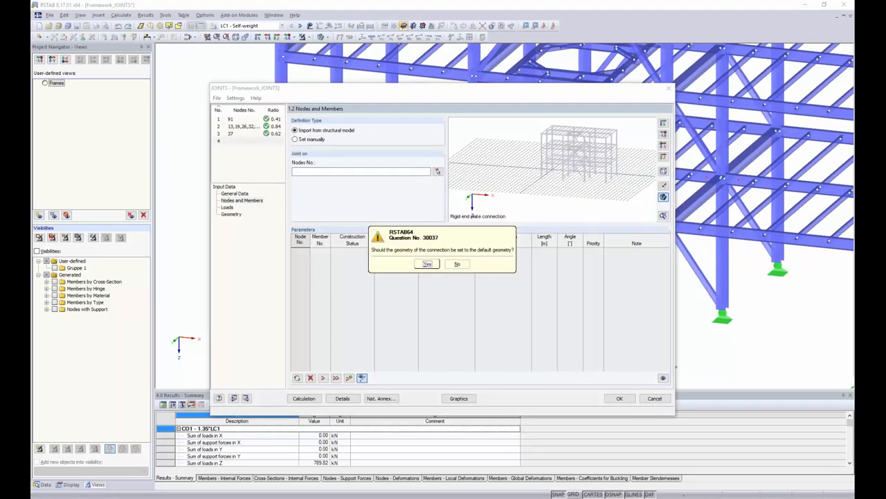
click(426, 264)
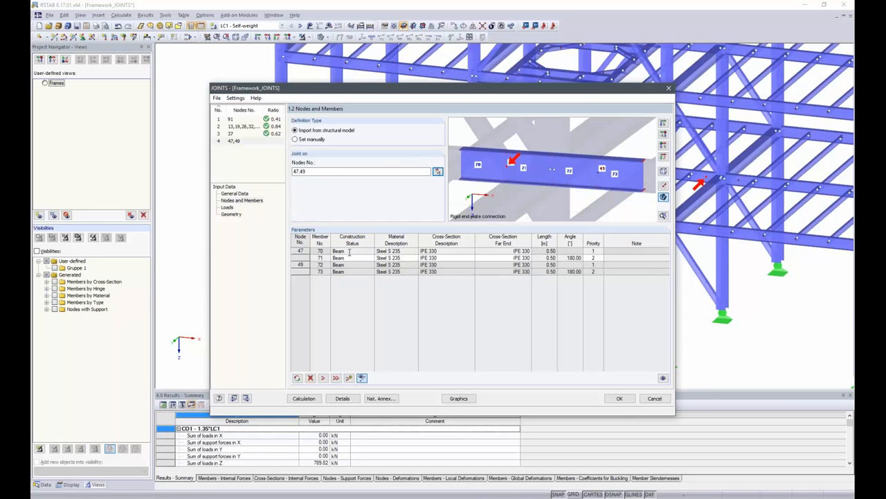
- Select result combination RC1 as the design load for the end plate joint
click(229, 207)
scroll(338, 332, down, 3)
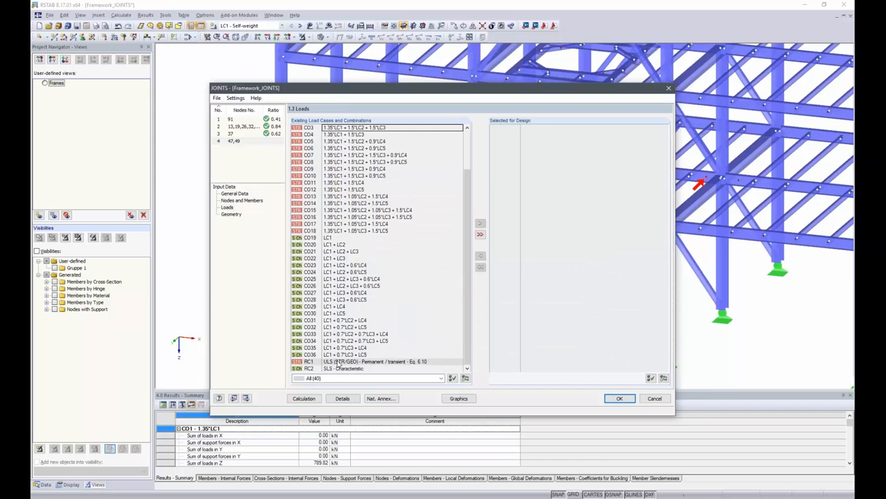
double_click(338, 361)
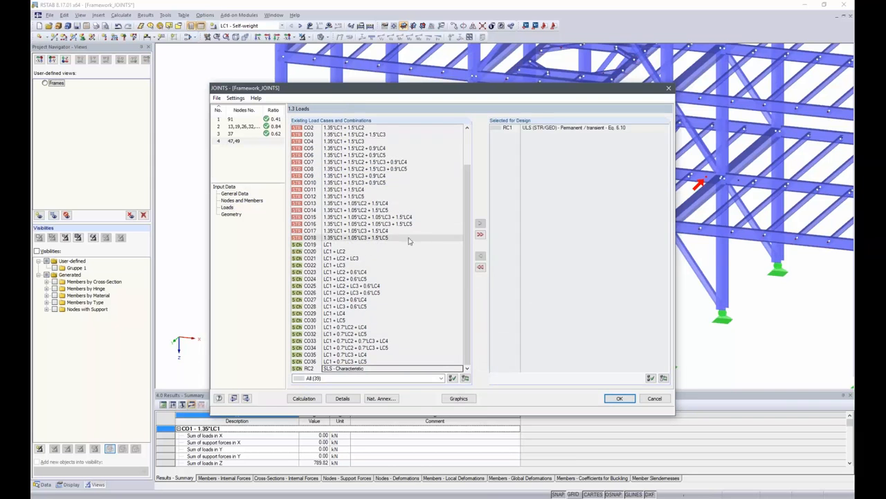
- Set the position of the end plate weld to On flange face and check the plate in the rendering
click(234, 214)
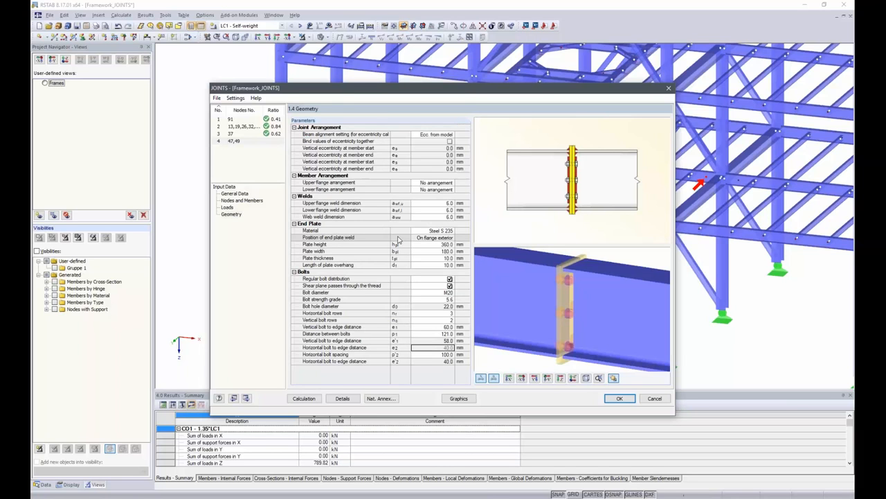
click(418, 237)
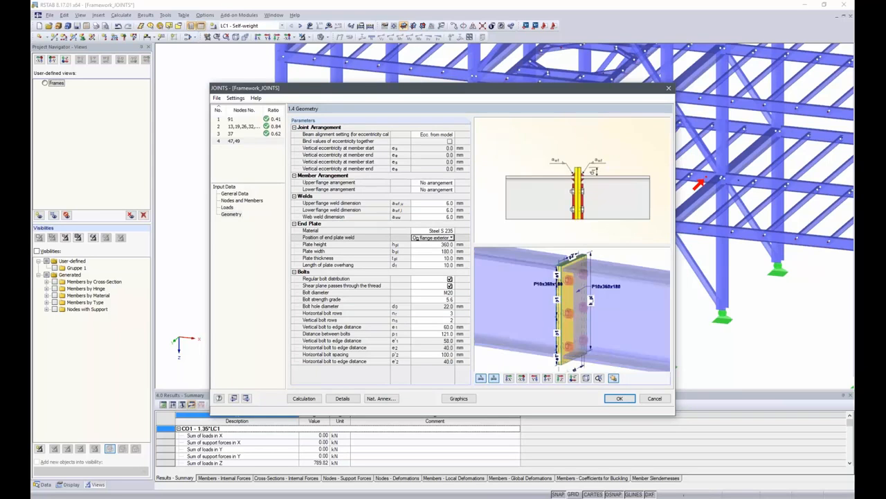
click(451, 237)
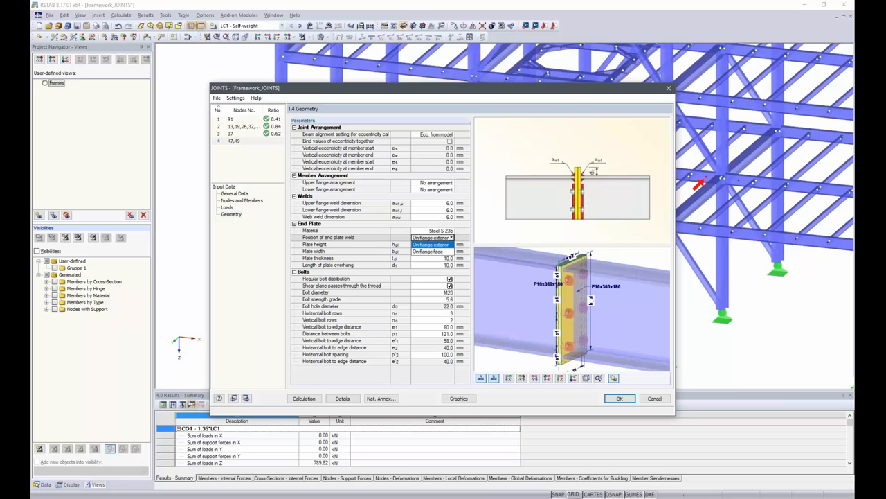
click(434, 252)
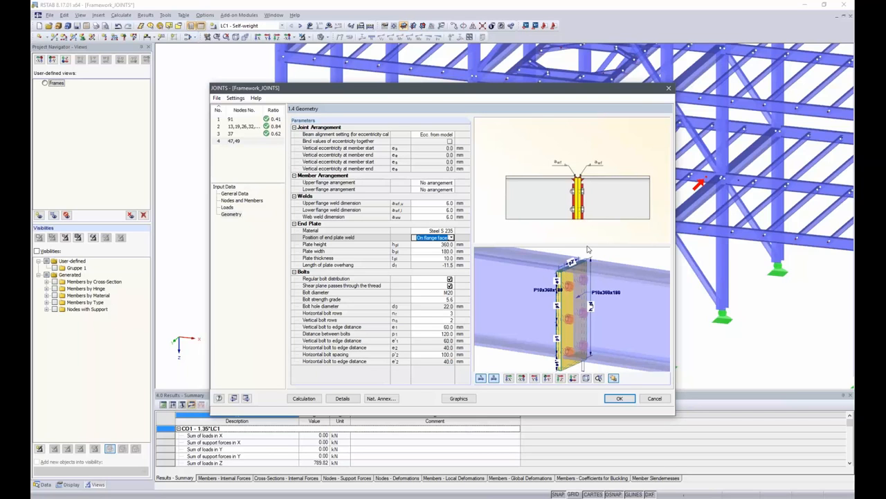
scroll(575, 311, down, 1)
drag(534, 323, 562, 314)
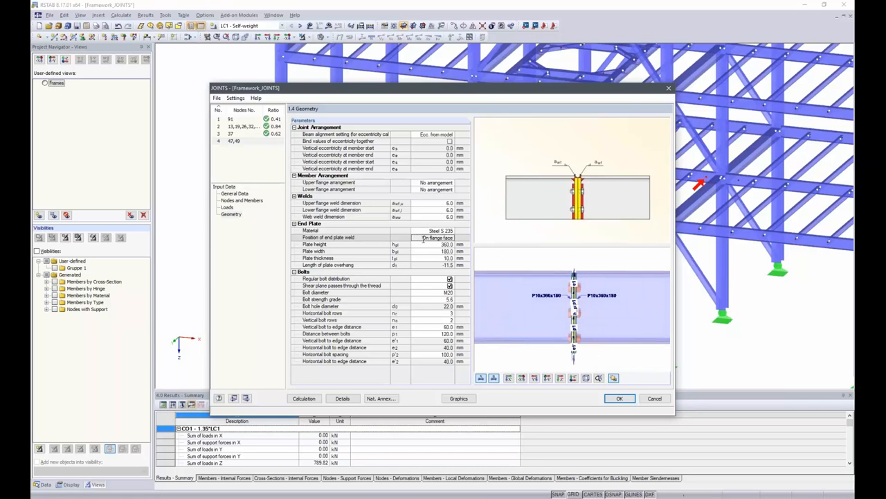
- Set the end plate height to 330 mm and its thickness to 15 mm
click(443, 244)
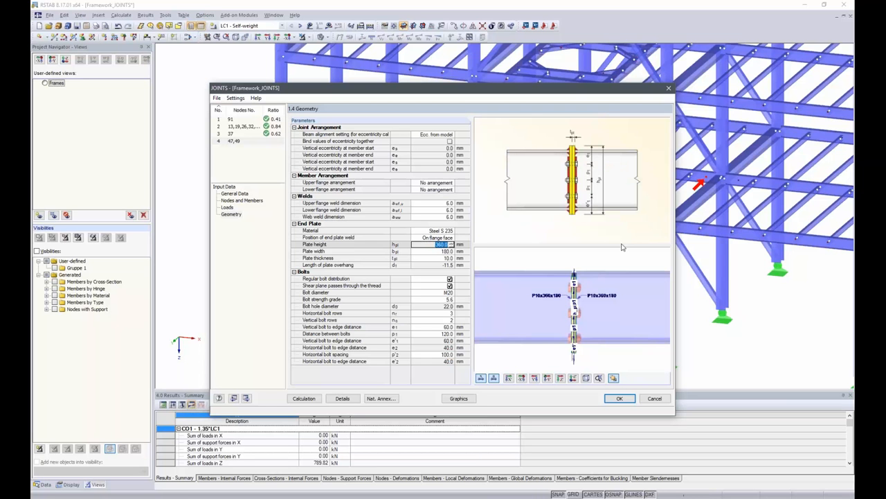
text(330)
key(Return)
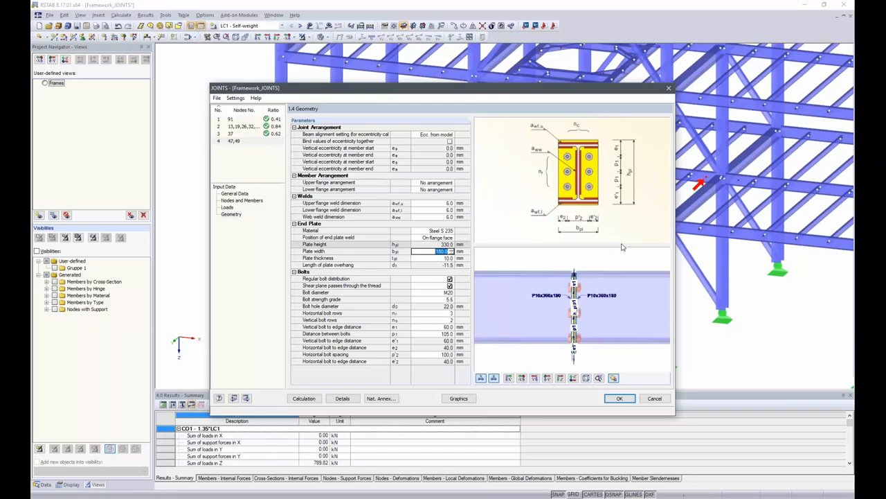
key(Return)
text(15)
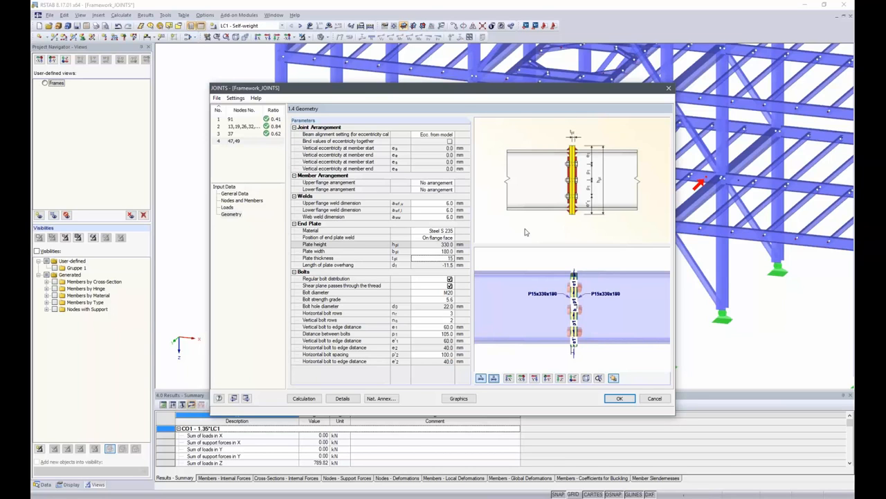
- Set the upper and lower flange welds to 5 mm and the web weld to 3 mm
click(442, 203)
double_click(442, 204)
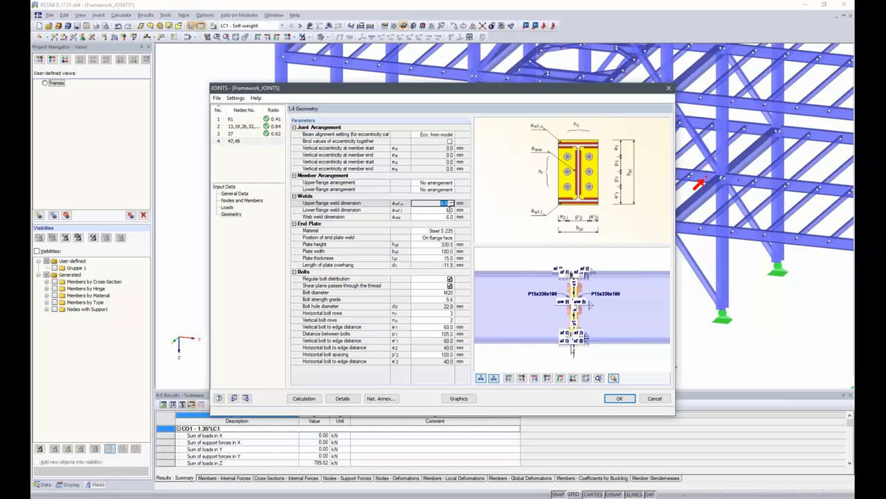
text(5)
key(Return)
text(5)
key(Return)
text(3)
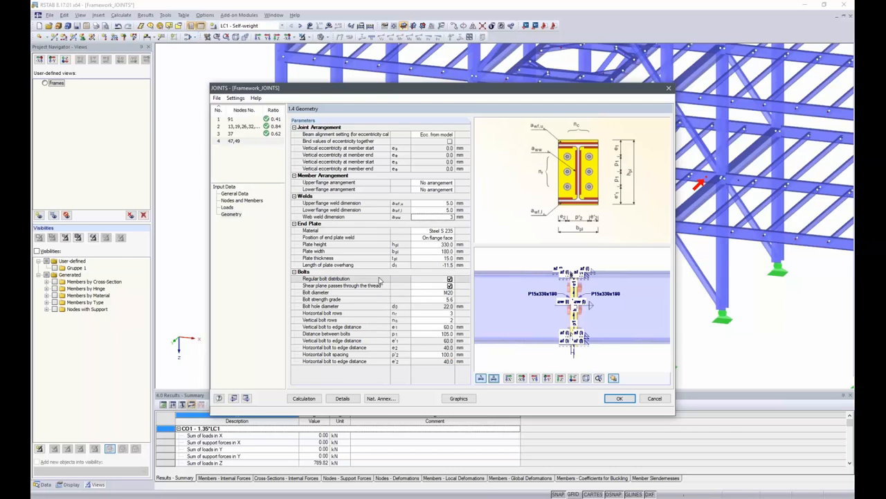
- Turn off the regular bolt distribution and set the bolts to diameter M16 with strength grade 10.9
click(450, 279)
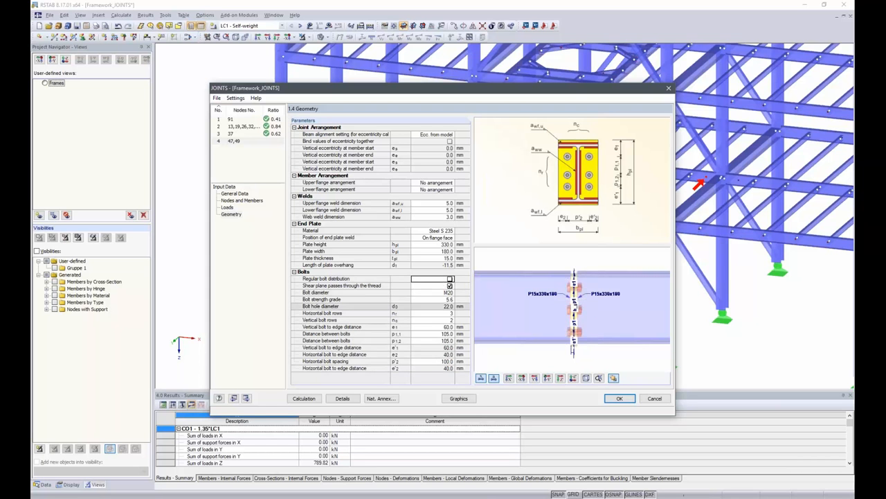
click(438, 293)
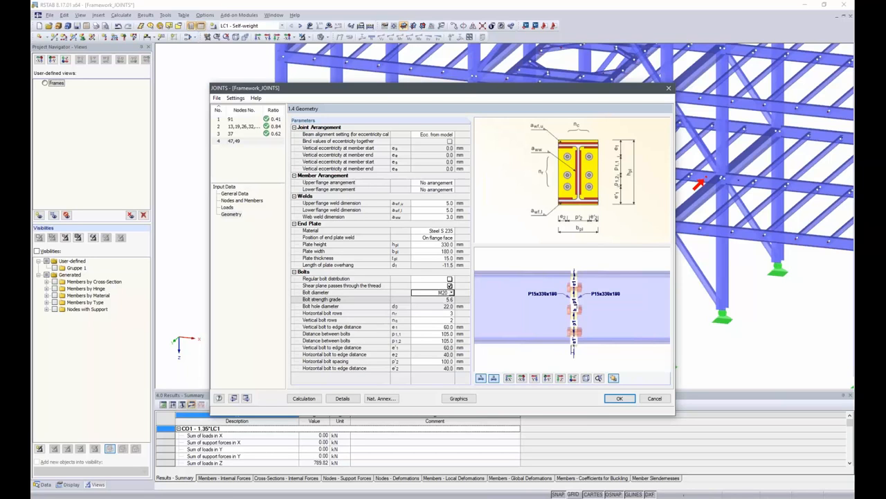
click(451, 293)
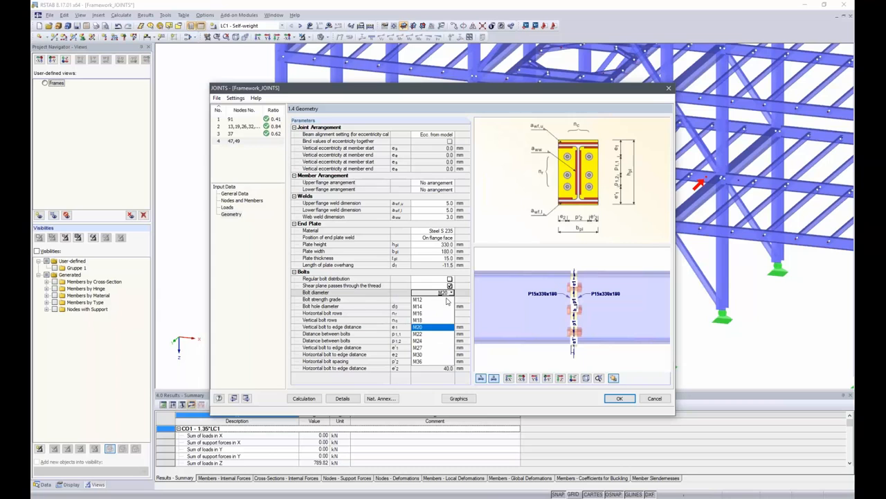
click(434, 314)
click(438, 300)
click(451, 299)
click(427, 327)
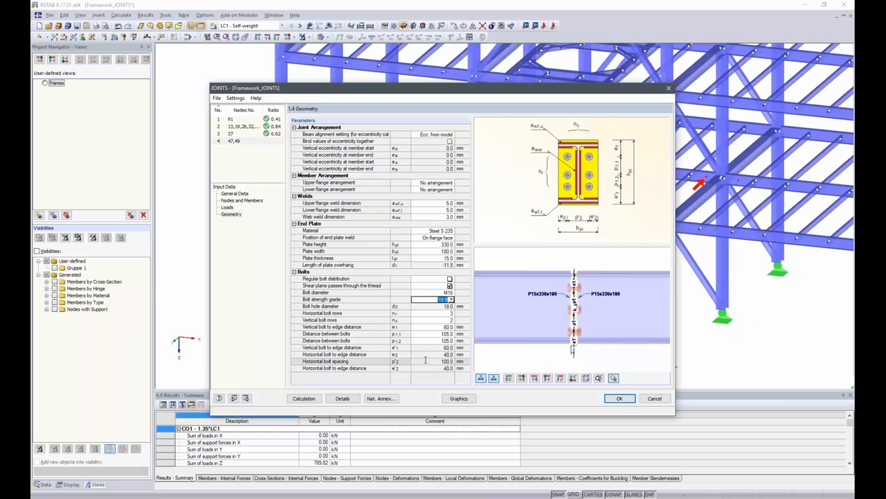
- Reduce the horizontal bolt rows to 2, with a 40 mm vertical bolt-to-edge distance and 230 mm between the bolts
click(433, 313)
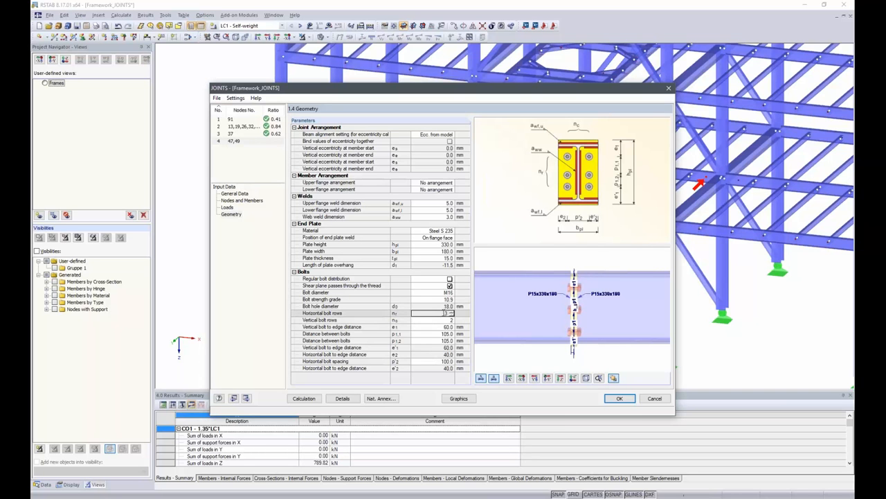
click(451, 316)
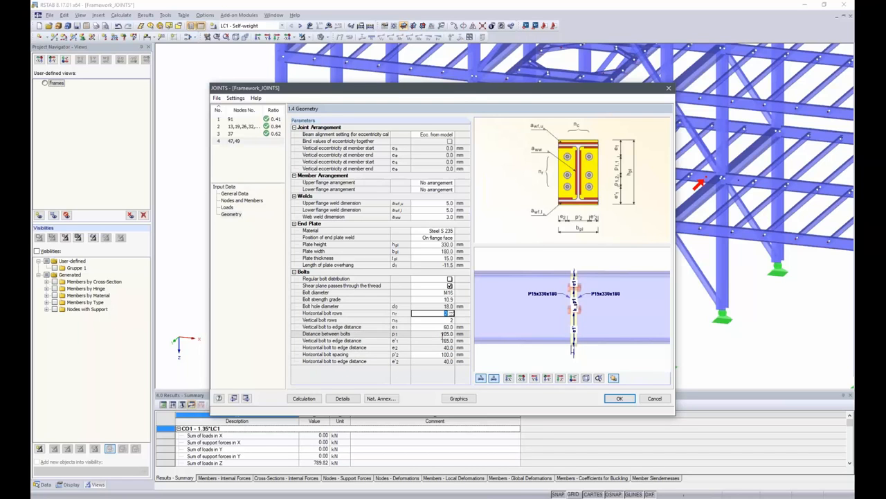
click(430, 327)
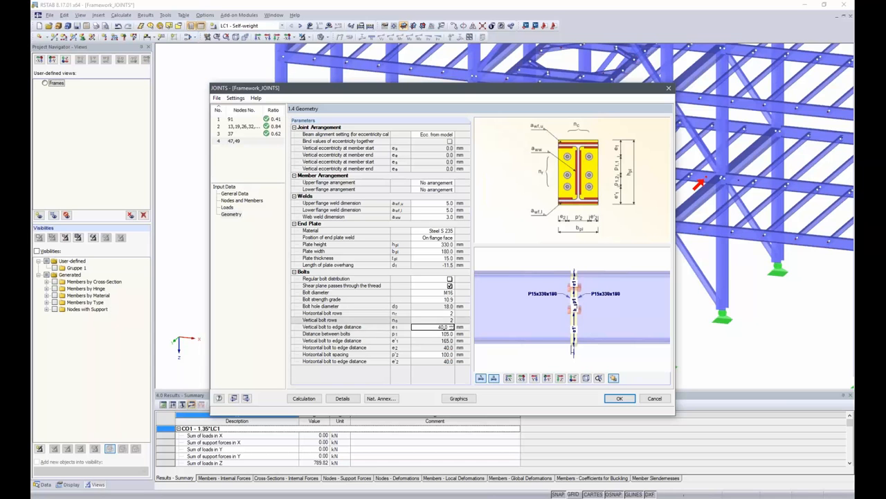
click(439, 334)
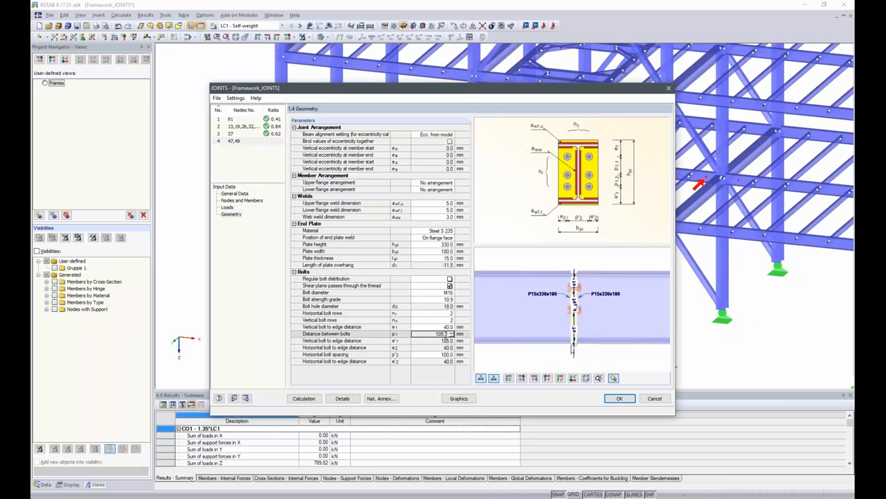
text(230)
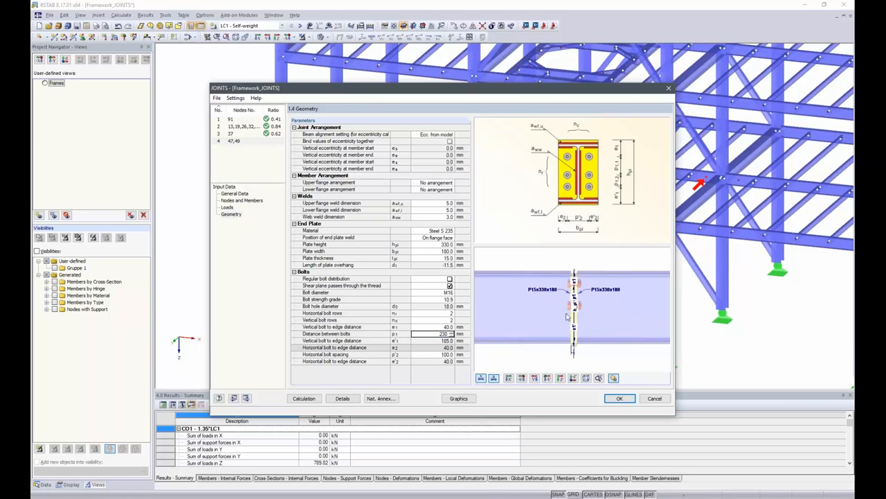
key(Return)
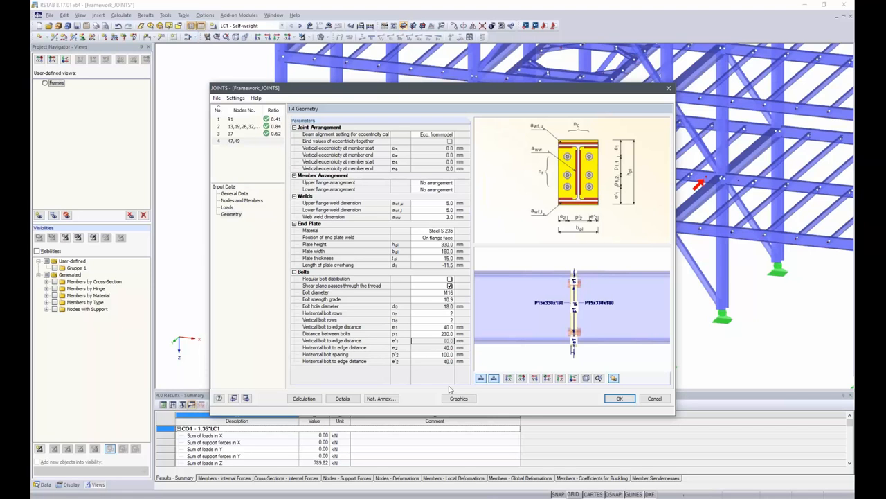
- Check the bolt layout in the 3D rendering and calculate the rigid end plate connection
ctrl+middle_drag(617, 338, 574, 342)
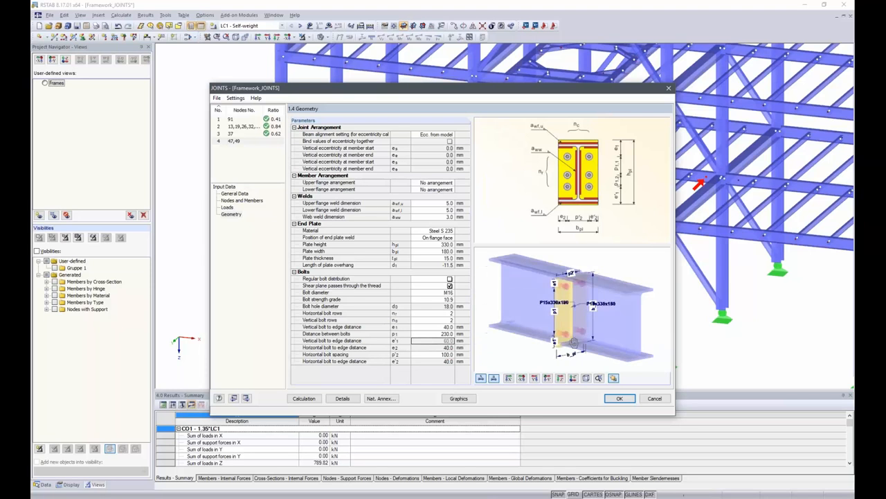
ctrl+middle_drag(541, 305, 574, 318)
click(303, 398)
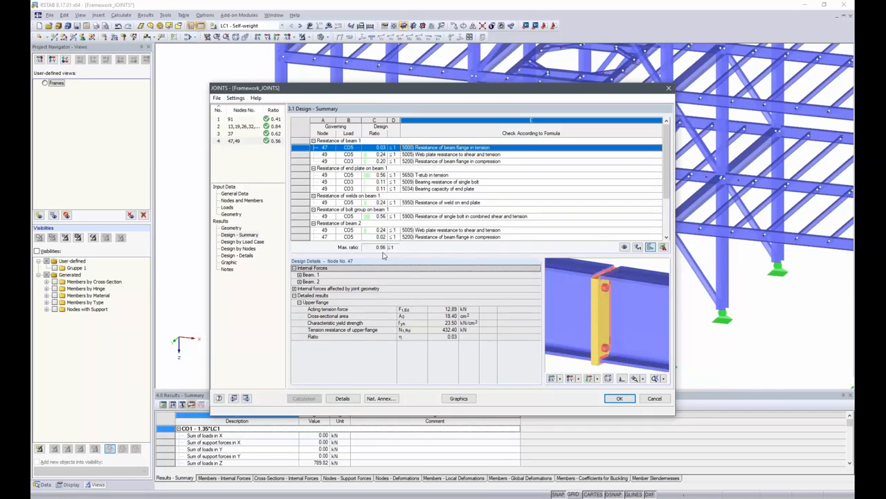
- Try an end plate thickness of 10 mm in the joint geometry
click(237, 216)
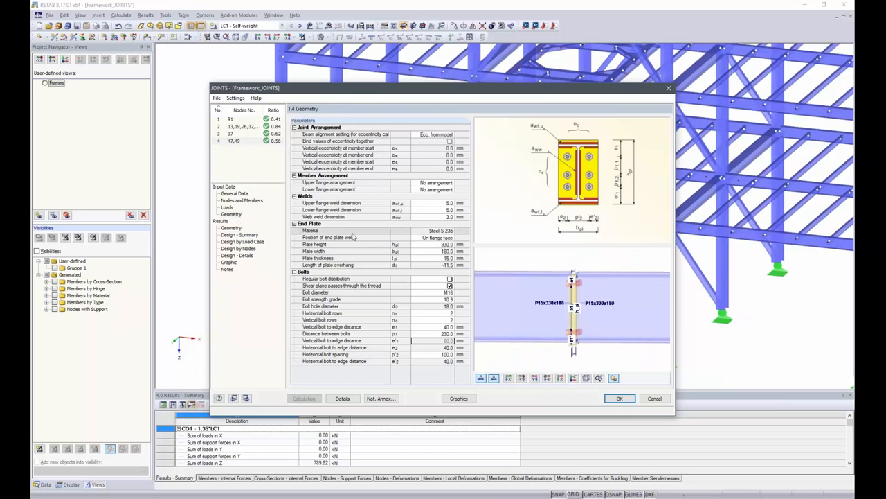
click(443, 258)
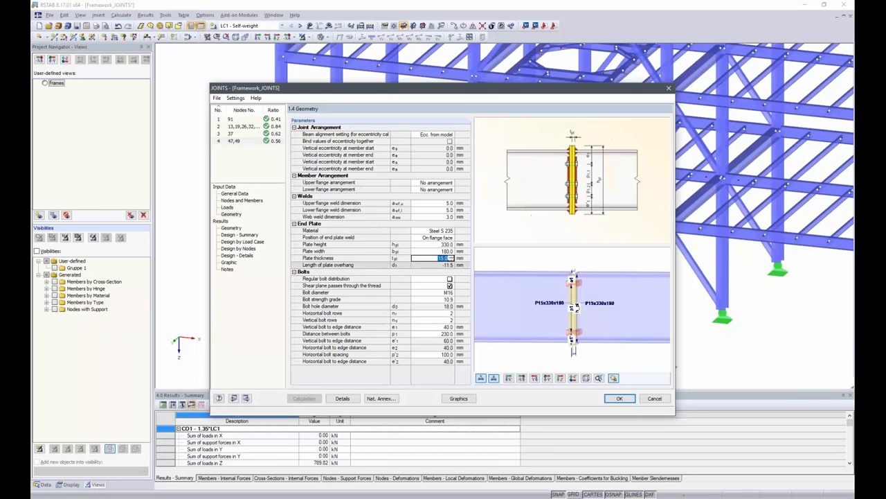
text(10)
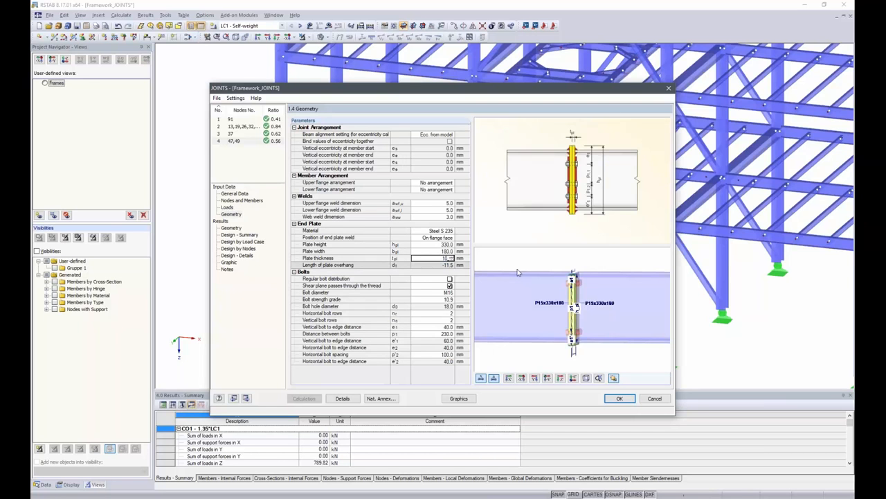
- Review the design checks of the end plates, welds and bolts in the design summary
click(239, 235)
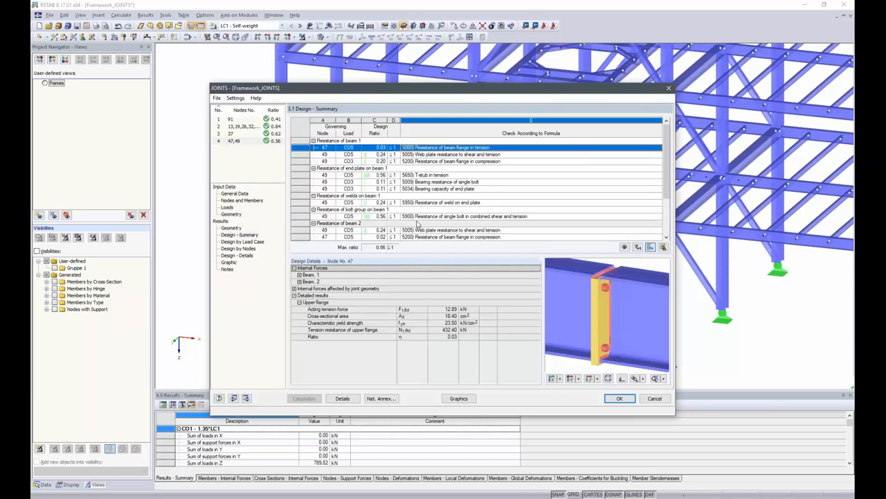
scroll(441, 218, down, 3)
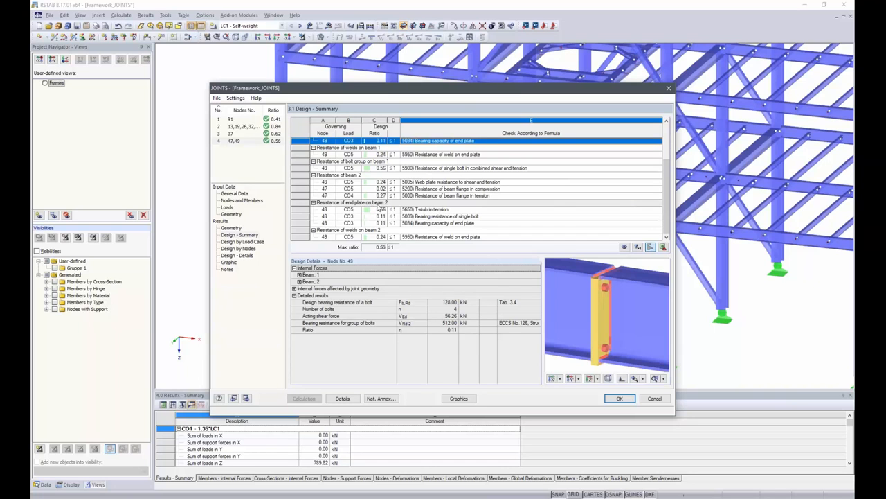
- Set the end plate thickness to 10 mm, accept deleting the existing results and recalculate the connection
click(241, 215)
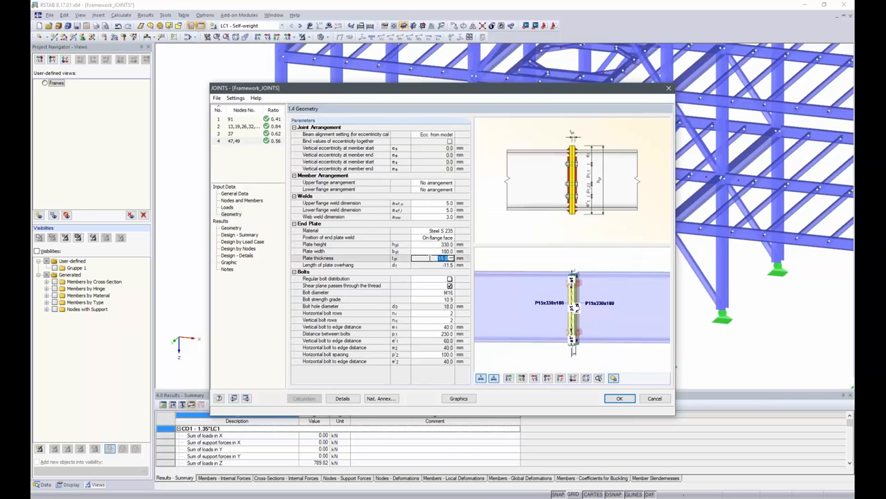
text(10)
click(443, 264)
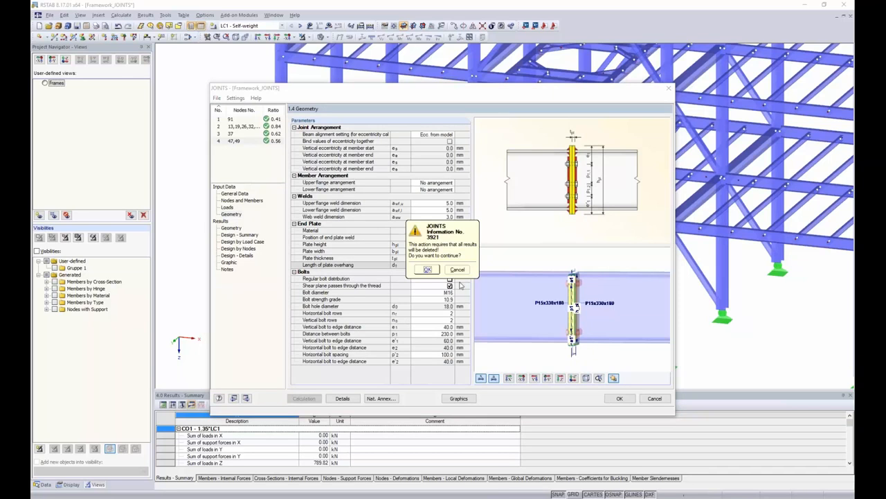
click(427, 269)
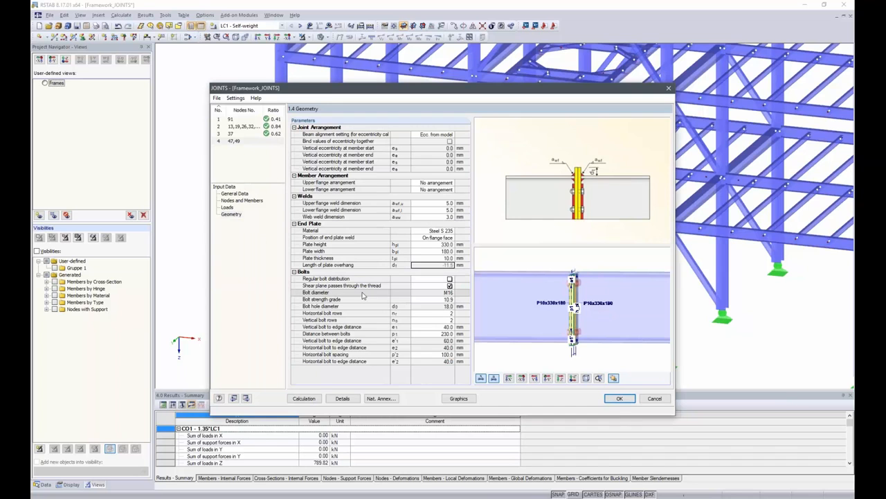
click(311, 399)
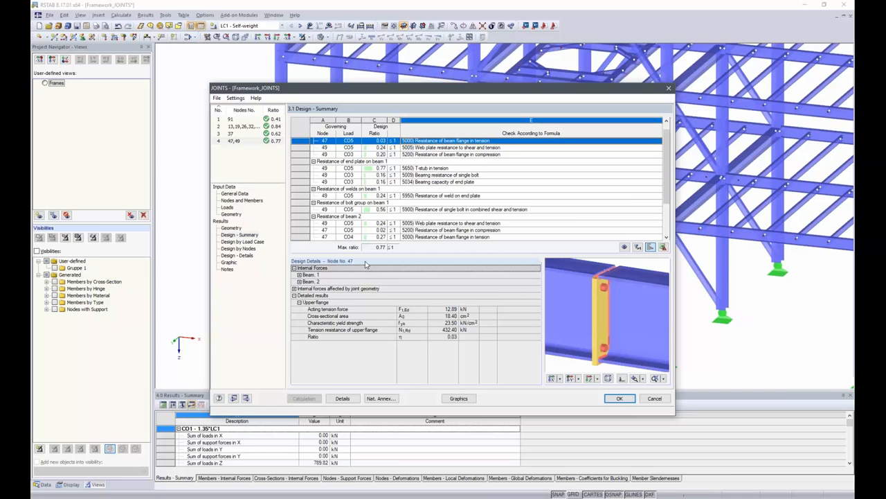
- Show the results in the model graphics and display the joints of design cases CA1, CA2 and CA3 as well
click(458, 398)
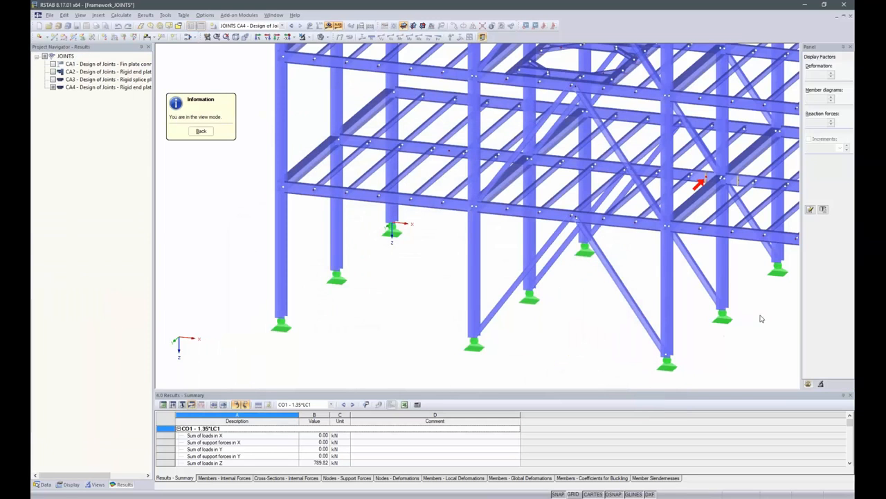
scroll(761, 318, down, 2)
ctrl+middle_drag(761, 318, 735, 308)
scroll(735, 308, up, 2)
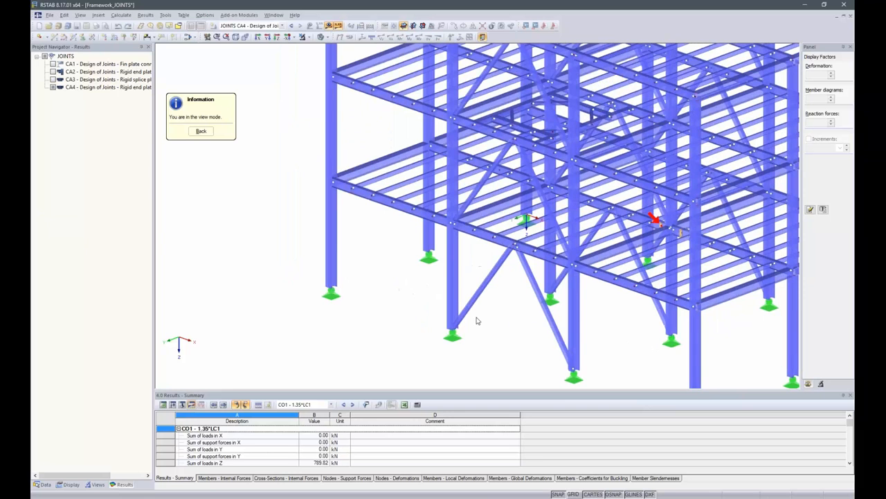
middle_drag(623, 305, 568, 294)
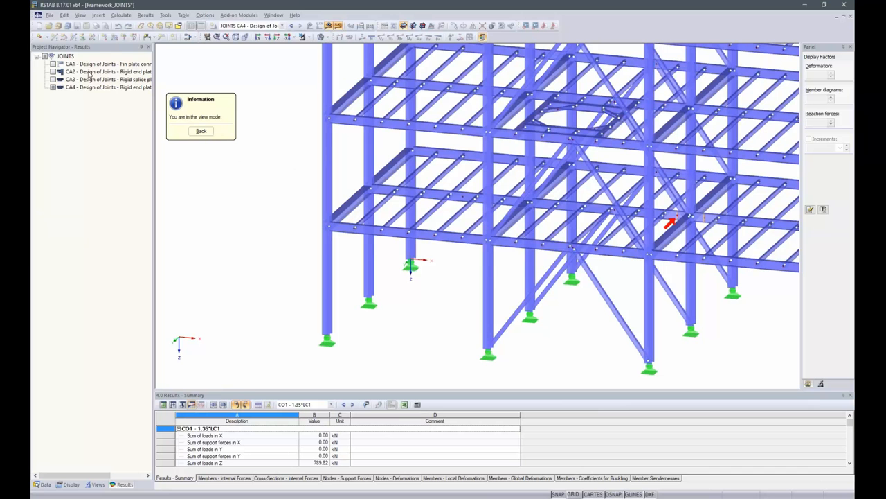
click(52, 64)
click(53, 71)
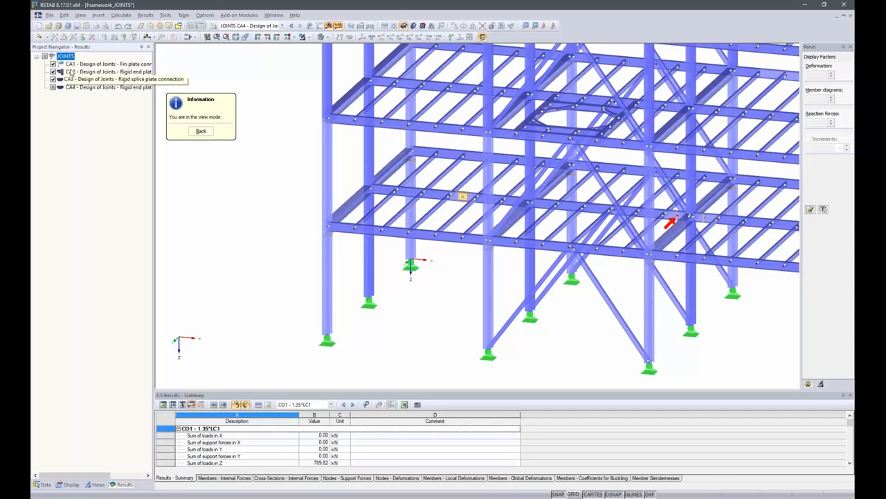
- Examine the beam end plates, the splice plate and the tapered end plate joints in the rendered framework
scroll(220, 235, down, 3)
scroll(536, 211, up, 6)
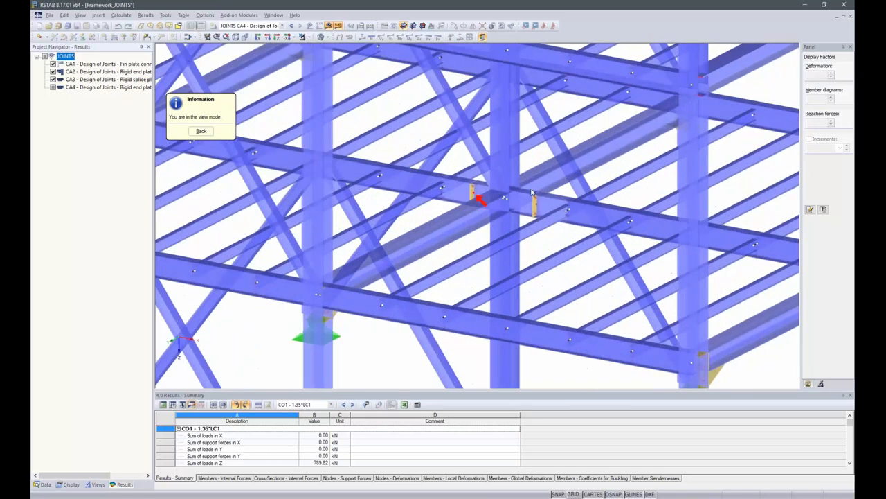
scroll(457, 223, down, 5)
ctrl+middle_drag(183, 302, 281, 291)
scroll(236, 229, up, 1)
scroll(235, 229, up, 4)
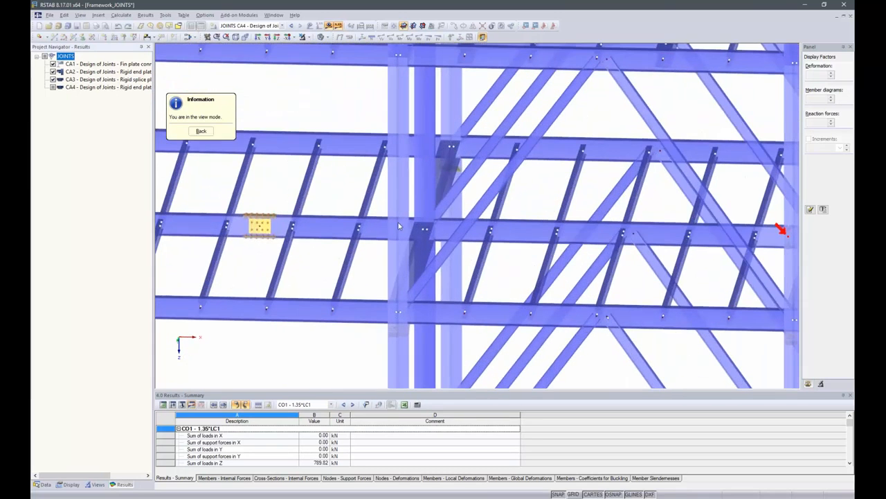
scroll(398, 226, down, 5)
ctrl+middle_drag(408, 304, 181, 237)
scroll(358, 229, up, 2)
ctrl+middle_drag(357, 231, 379, 320)
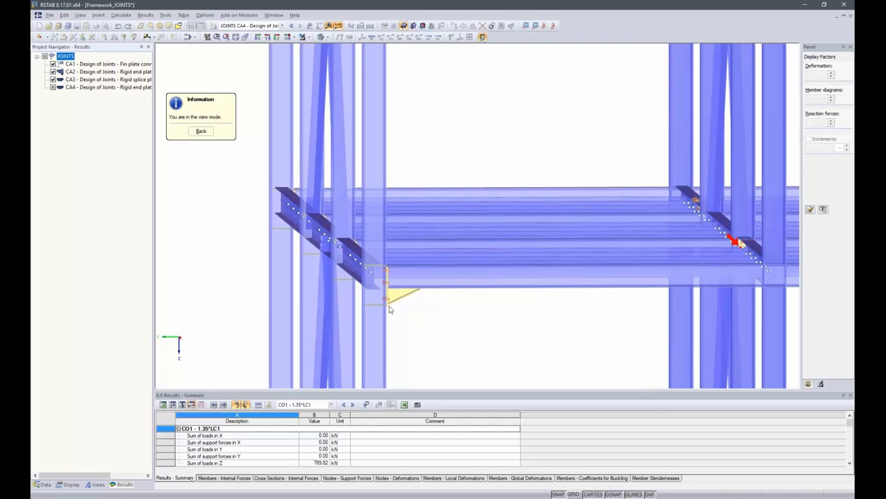
scroll(427, 244, down, 5)
ctrl+middle_drag(328, 187, 534, 212)
scroll(740, 133, up, 10)
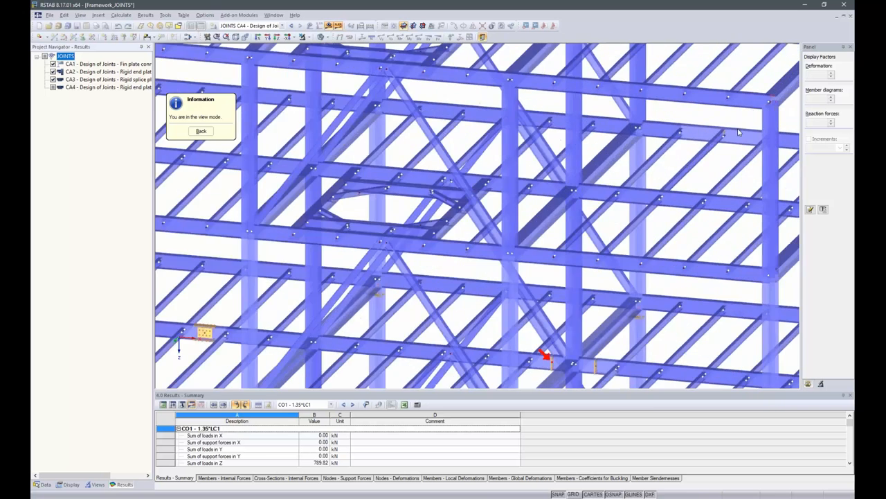
scroll(739, 133, up, 3)
scroll(727, 153, up, 2)
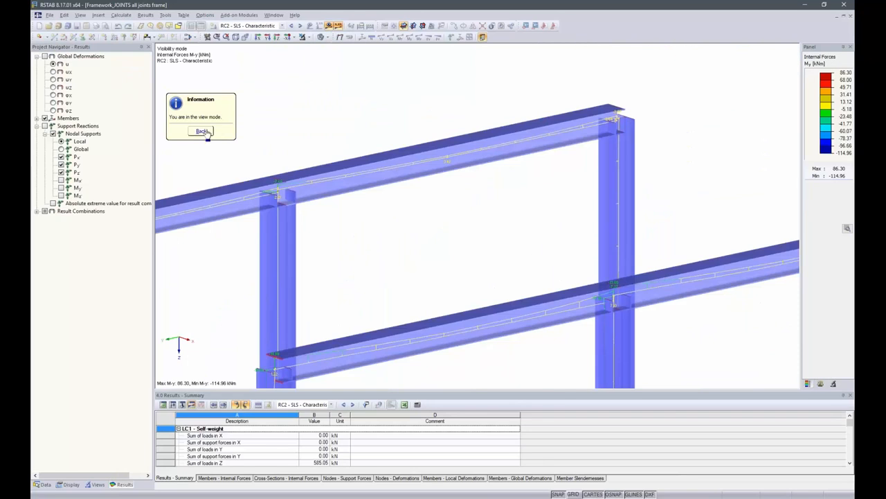
- Display the joints of all design cases, CA1 to CA9, in the graphics of the all joints frame model
click(201, 131)
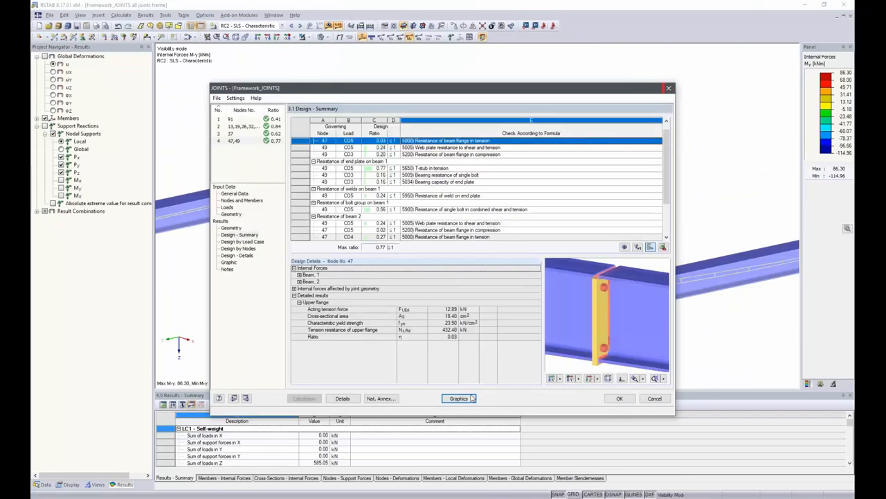
click(458, 399)
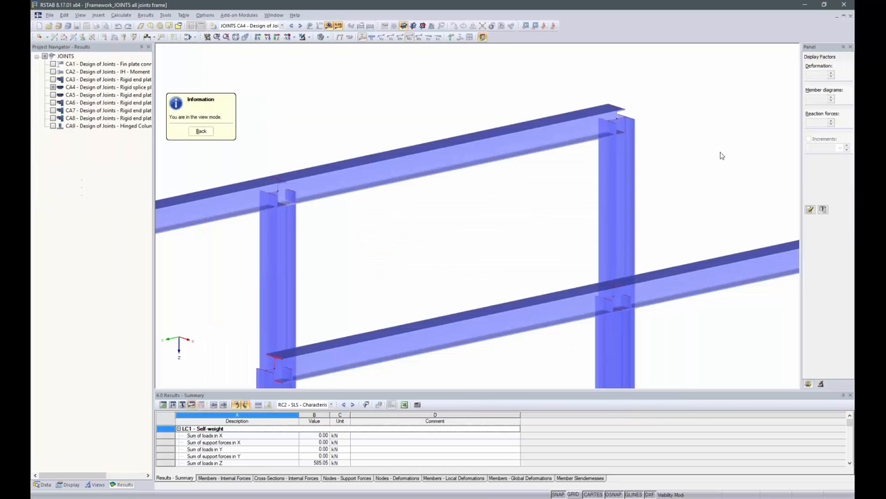
click(53, 64)
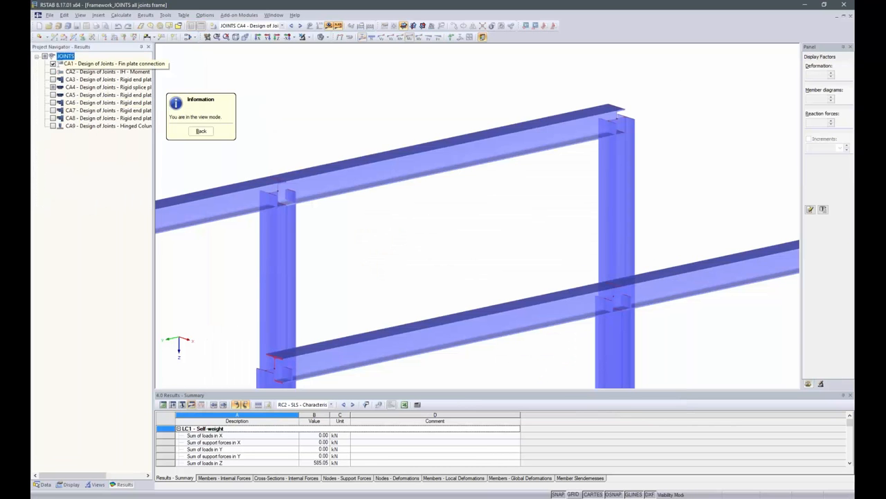
click(53, 72)
click(53, 79)
click(53, 86)
click(53, 94)
click(54, 102)
click(53, 110)
click(53, 117)
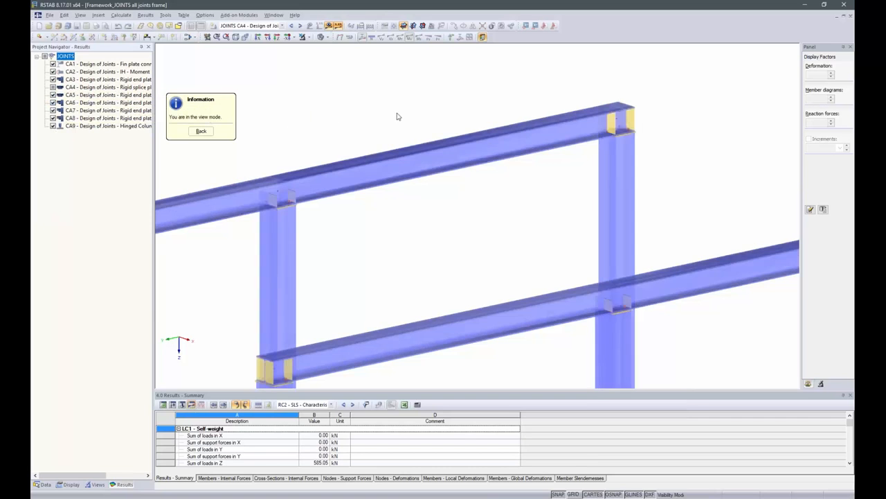
- Examine the hinged column bases with their base plates, anchors and foundation blocks
scroll(388, 112, down, 10)
scroll(349, 138, down, 1)
scroll(350, 138, up, 3)
scroll(389, 140, up, 3)
ctrl+middle_drag(389, 140, 347, 119)
ctrl+middle_drag(388, 208, 457, 312)
scroll(456, 311, up, 3)
scroll(464, 315, down, 4)
scroll(475, 326, up, 6)
scroll(476, 324, up, 3)
scroll(424, 309, up, 2)
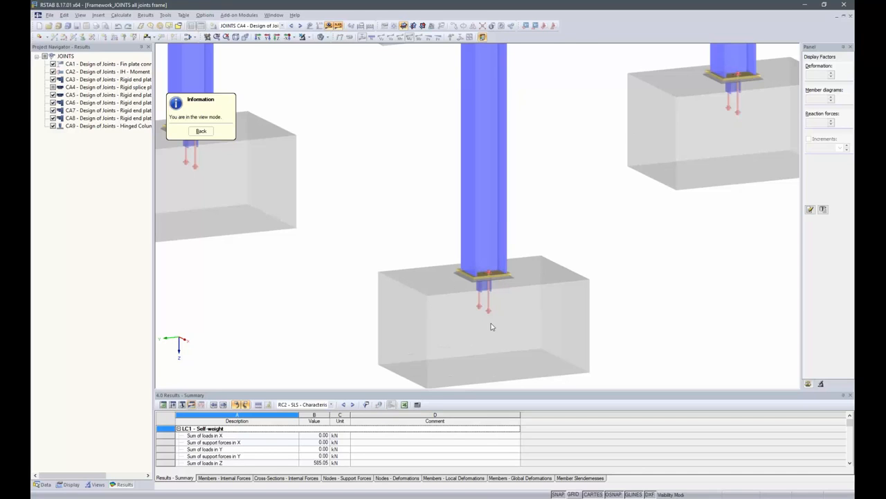
- Examine the tapered beam-to-column joints on the storeys and the rigid corner joints at the frame tops
scroll(360, 291, down, 4)
scroll(360, 289, down, 3)
scroll(433, 174, up, 2)
scroll(426, 176, down, 2)
scroll(286, 151, up, 2)
scroll(367, 171, up, 5)
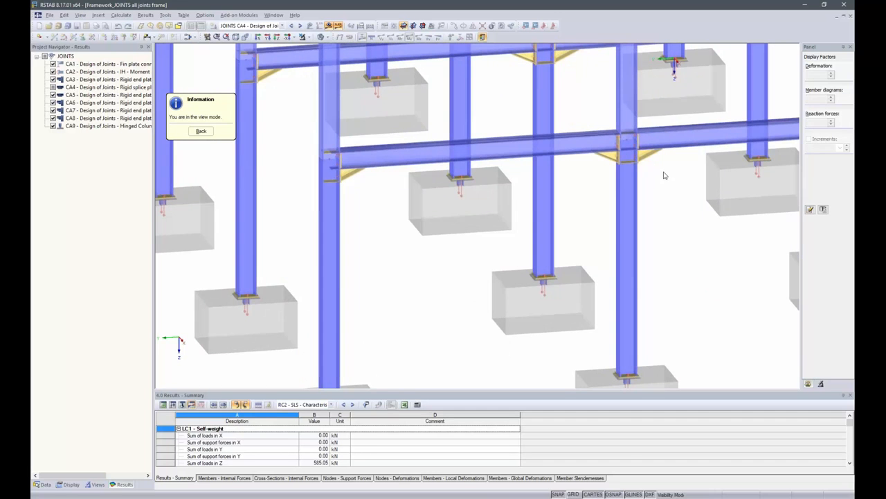
scroll(611, 207, down, 3)
scroll(609, 204, down, 2)
ctrl+middle_drag(629, 154, 577, 200)
middle_drag(508, 132, 515, 197)
scroll(454, 91, up, 2)
scroll(443, 85, up, 1)
scroll(333, 162, down, 1)
scroll(388, 129, up, 1)
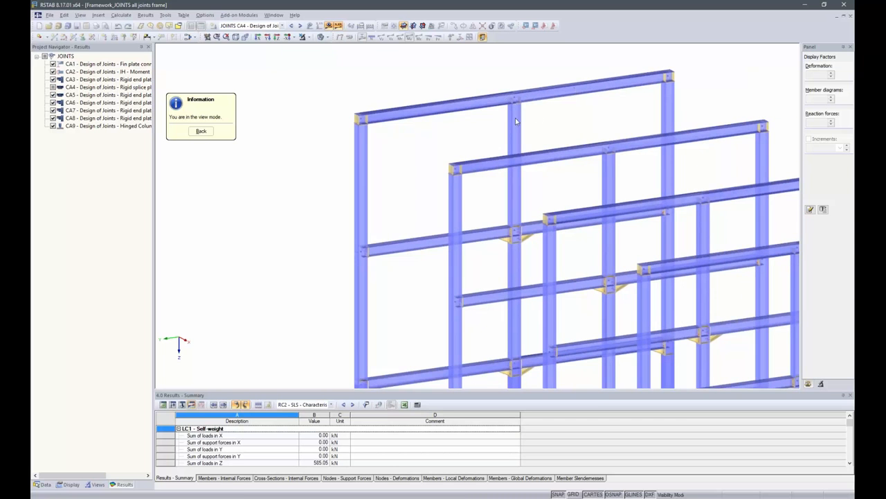
scroll(349, 120, up, 1)
scroll(350, 121, up, 4)
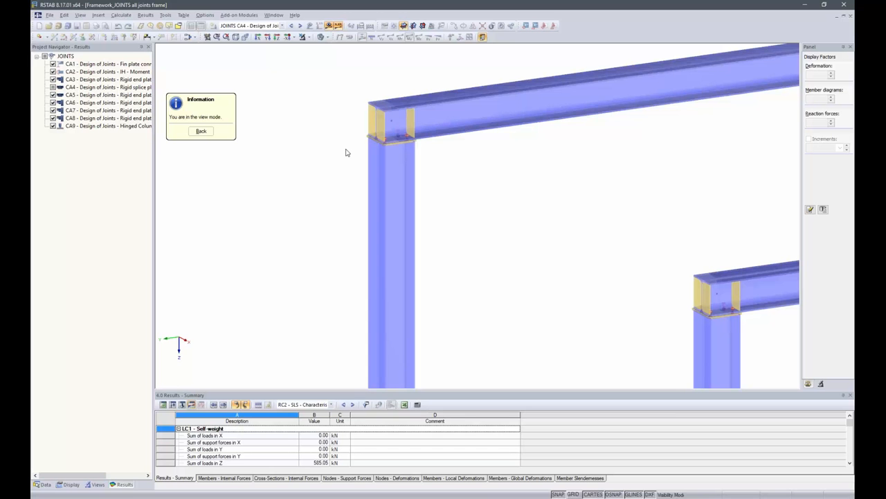
- Close the JOINTS window of the Framework_JOINTS model and open the add-on module for the all joints frame
click(201, 131)
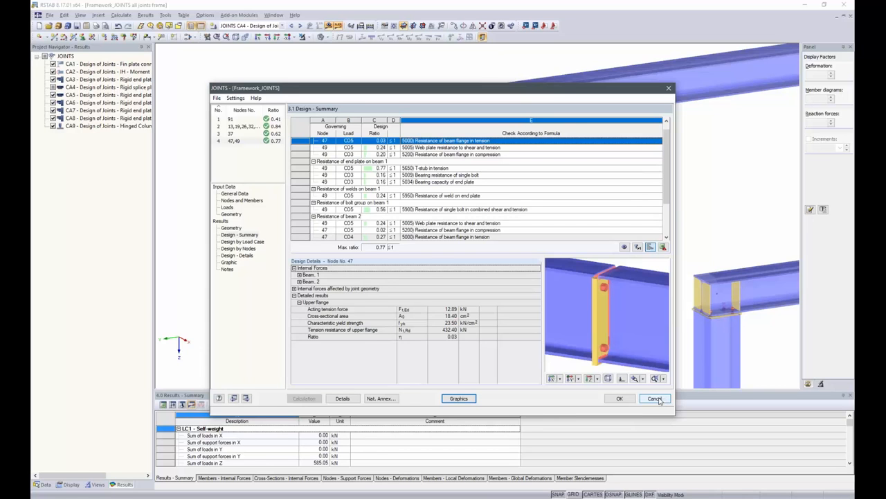
click(619, 399)
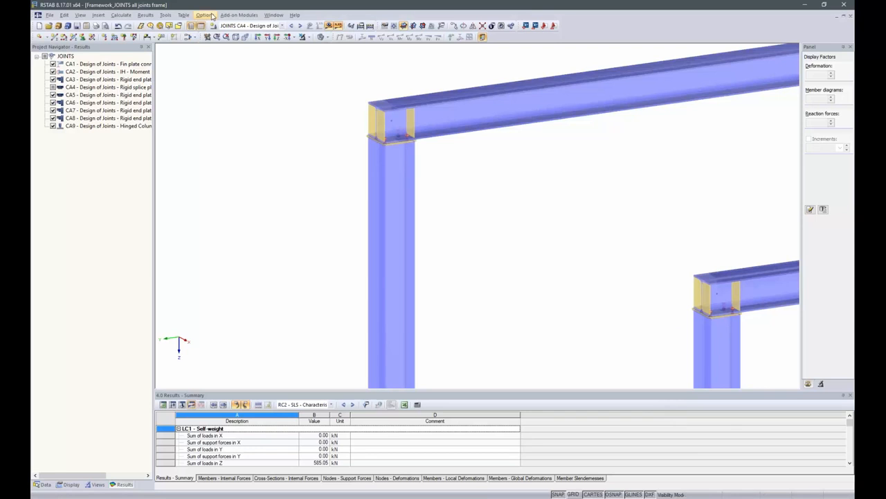
click(247, 15)
click(249, 25)
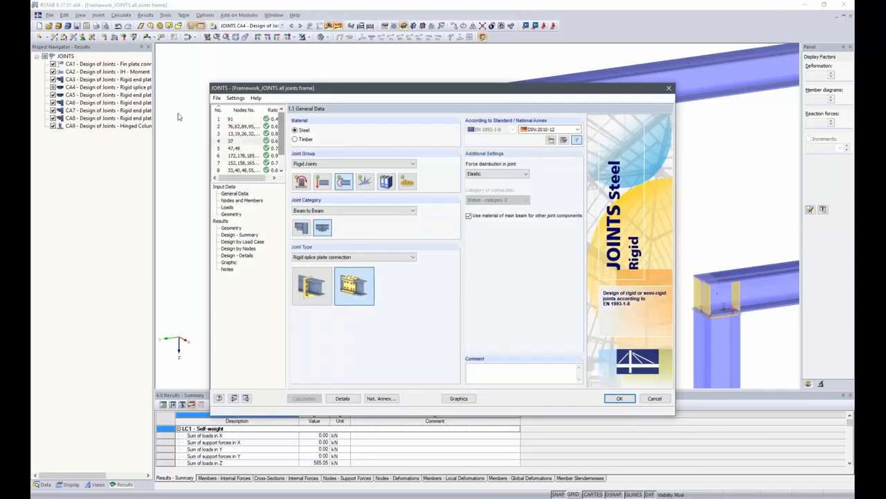
- Open the nodes and members data of case 7, the rigid end plate connection at the frame corners
click(243, 163)
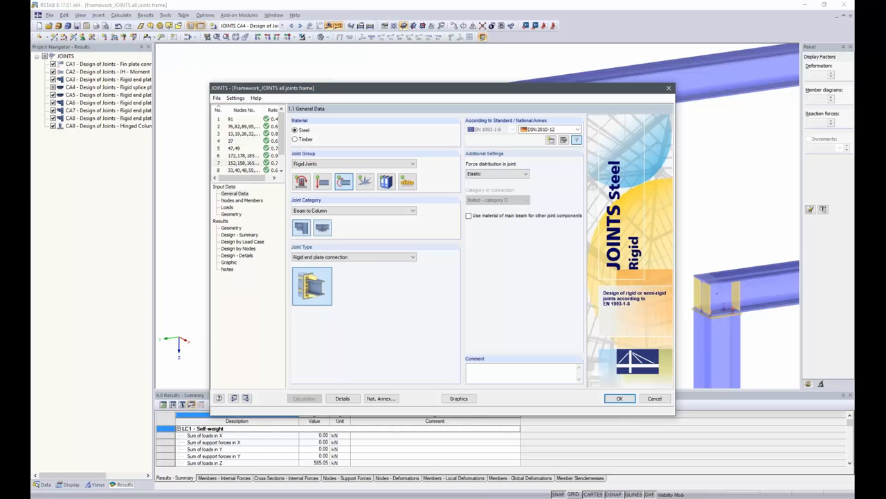
click(237, 194)
click(226, 163)
click(234, 195)
click(235, 200)
click(242, 200)
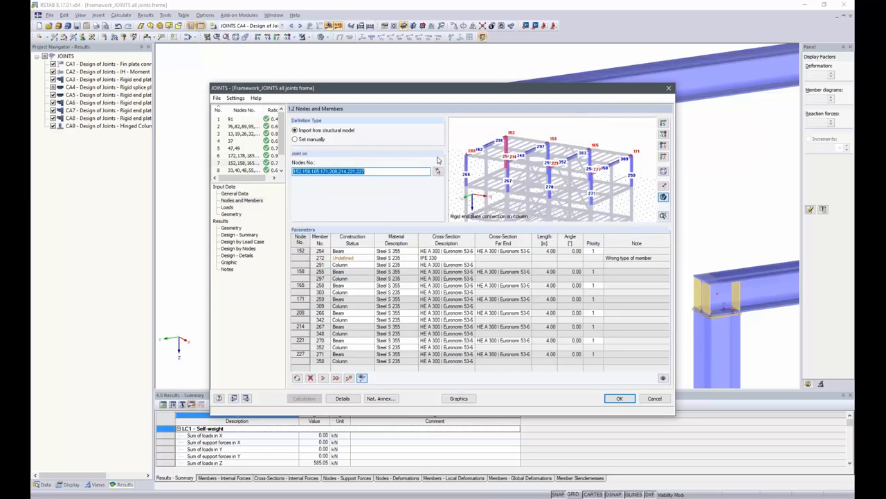
- Check the construction status of members 254 and 291 at node 152 against the preview, and close the module
scroll(514, 132, up, 2)
mouse_move(512, 162)
middle_down()
mouse_move(527, 174)
mouse_move(508, 175)
middle_up()
scroll(498, 175, up, 6)
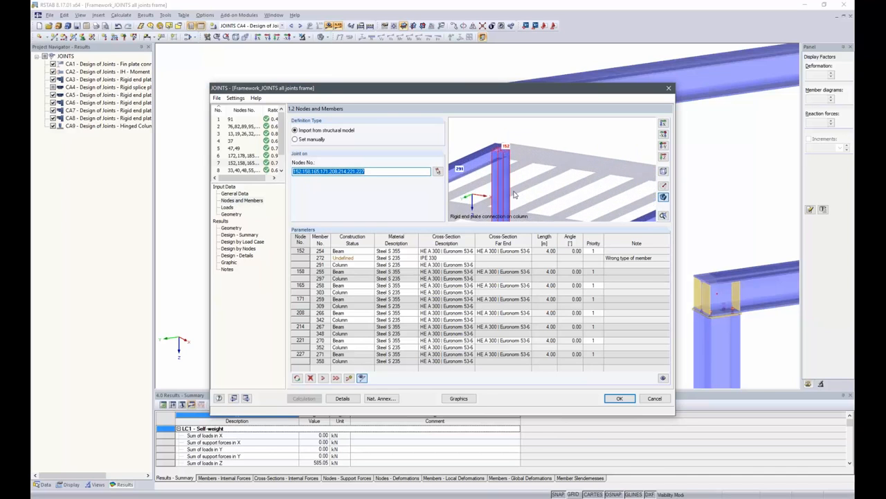
scroll(480, 187, down, 1)
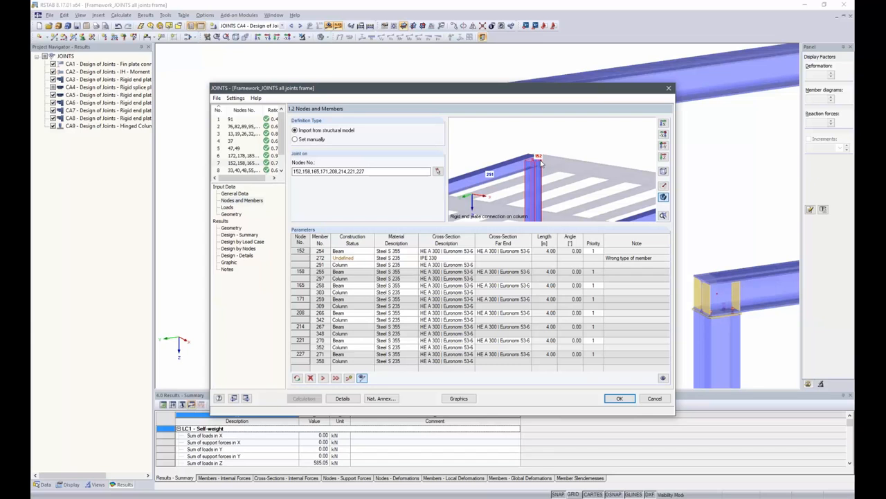
click(345, 251)
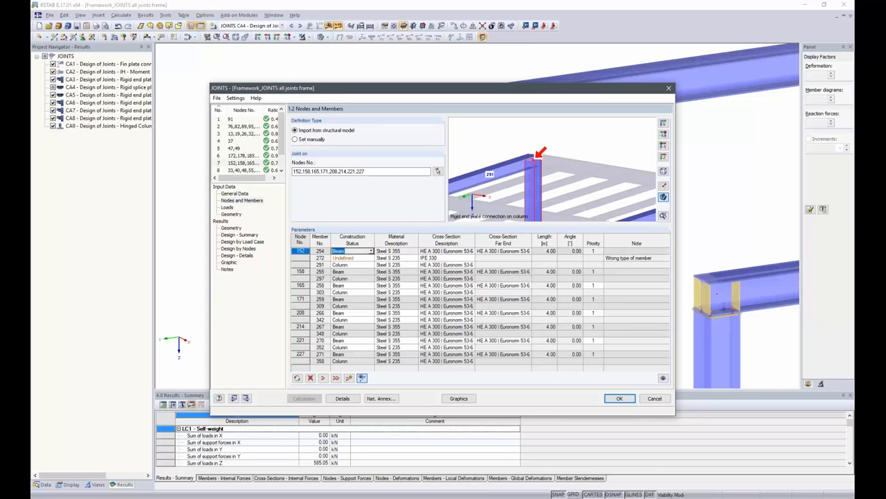
scroll(534, 166, down, 2)
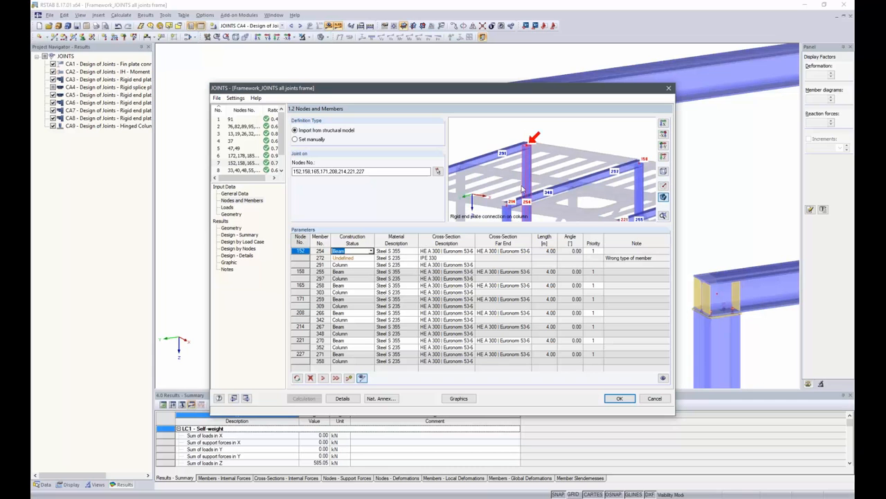
click(351, 265)
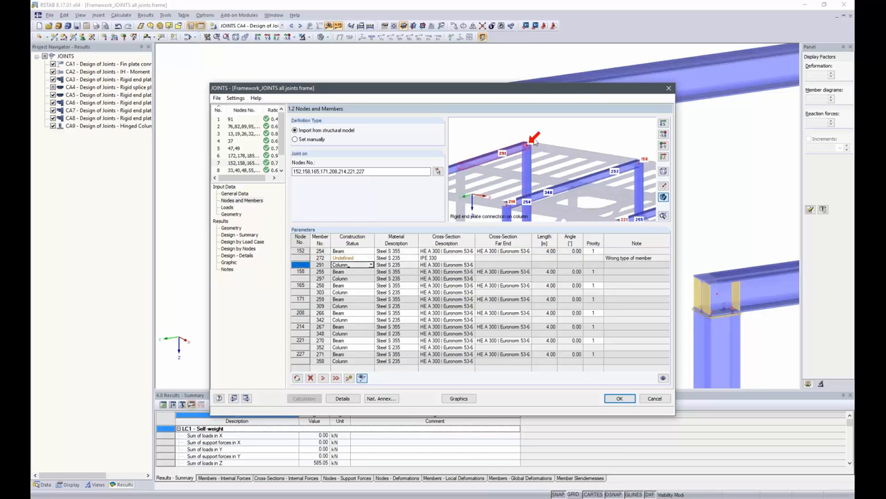
scroll(495, 141, down, 1)
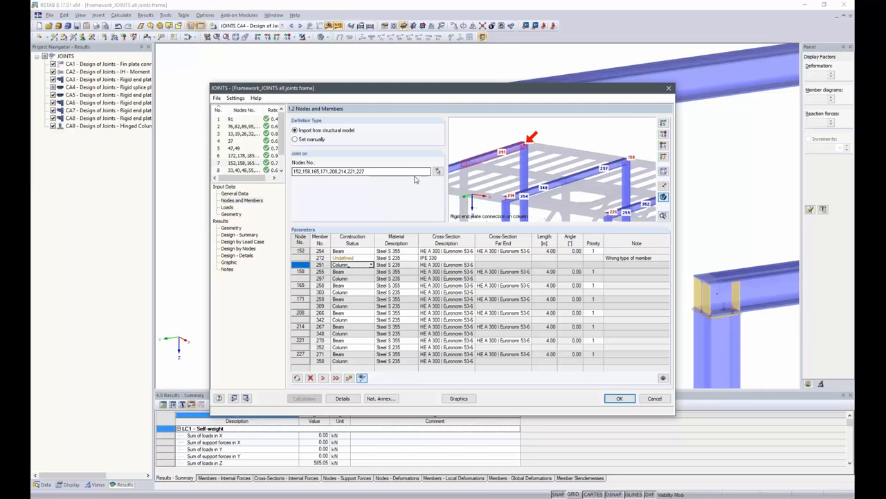
click(620, 399)
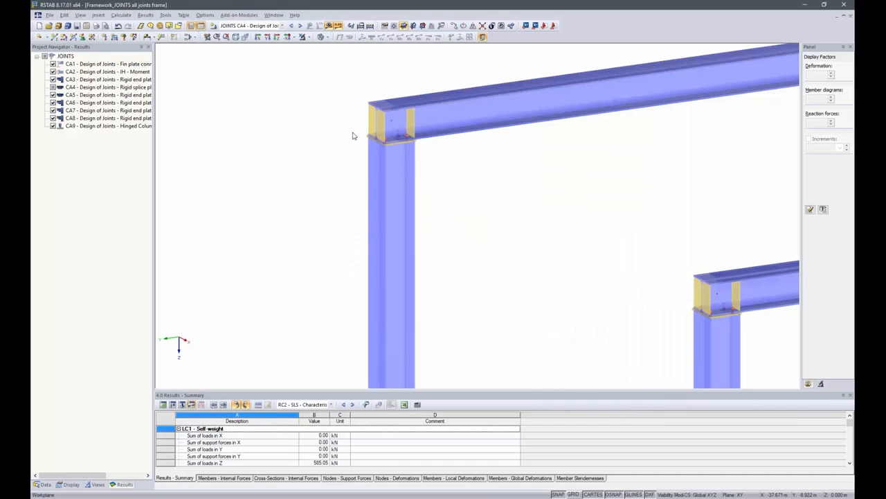
- View all four frames with their joints and foundations as a whole
scroll(352, 136, down, 5)
scroll(329, 149, down, 2)
ctrl+middle_drag(329, 150, 460, 121)
scroll(447, 127, down, 4)
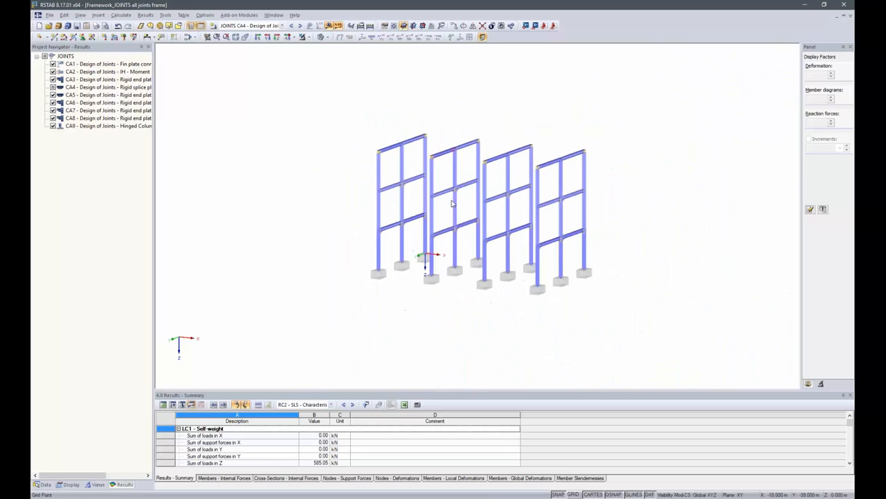
scroll(453, 198, up, 2)
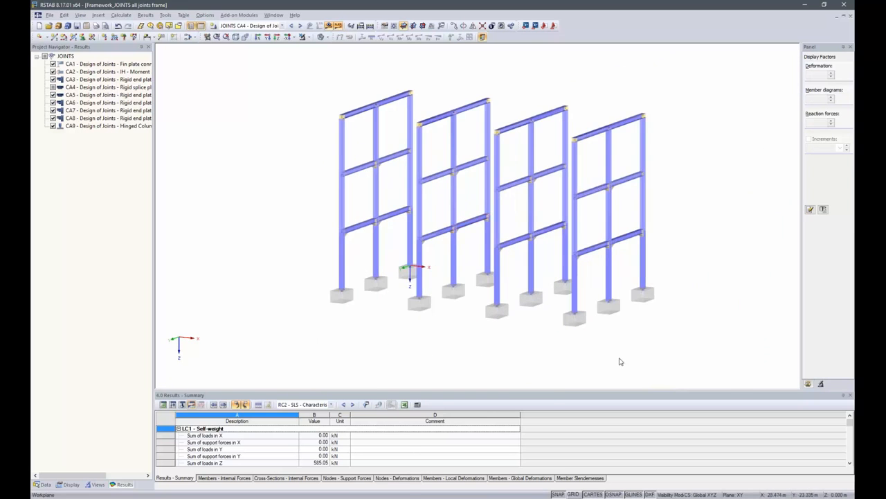
- Switch to the Dlubal website in Chrome, and to the PowerPoint slide show, advancing it to the closing slide
mouse_move(357, 498)
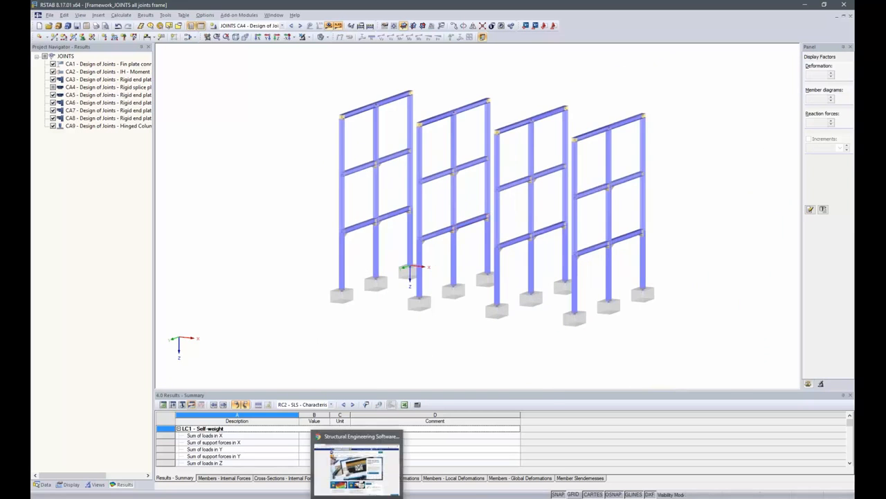
click(356, 466)
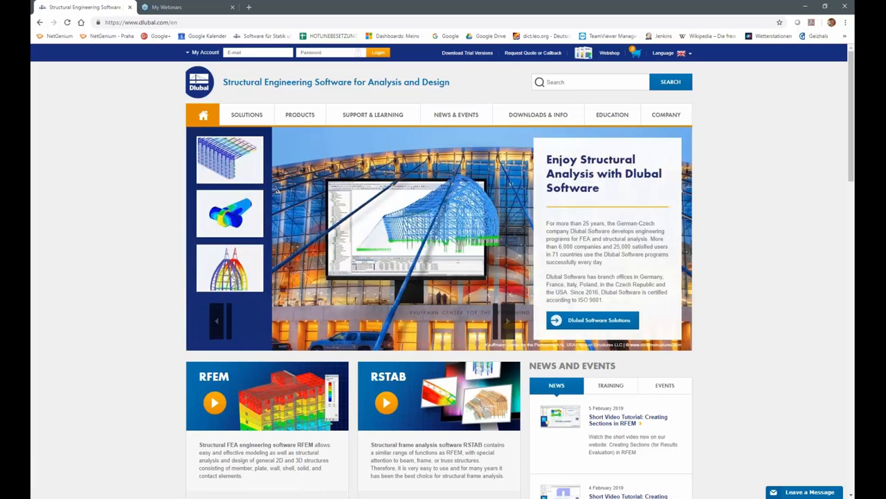
mouse_move(631, 497)
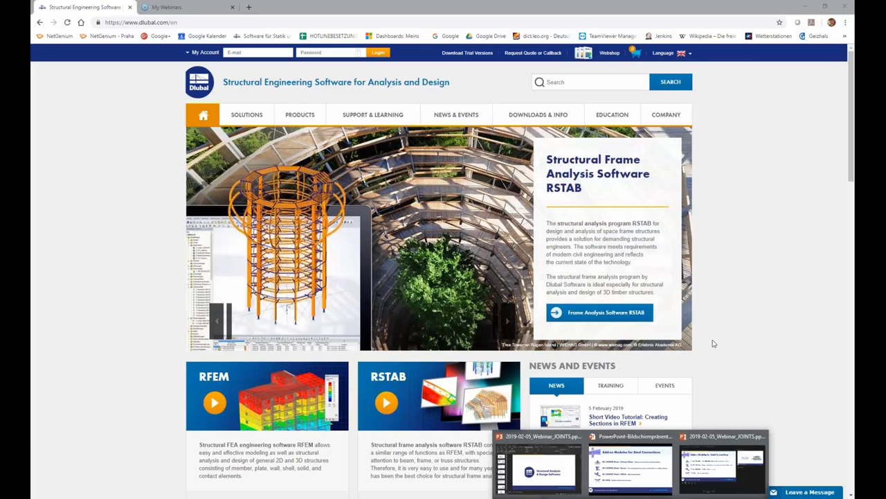
click(630, 470)
key(Right)
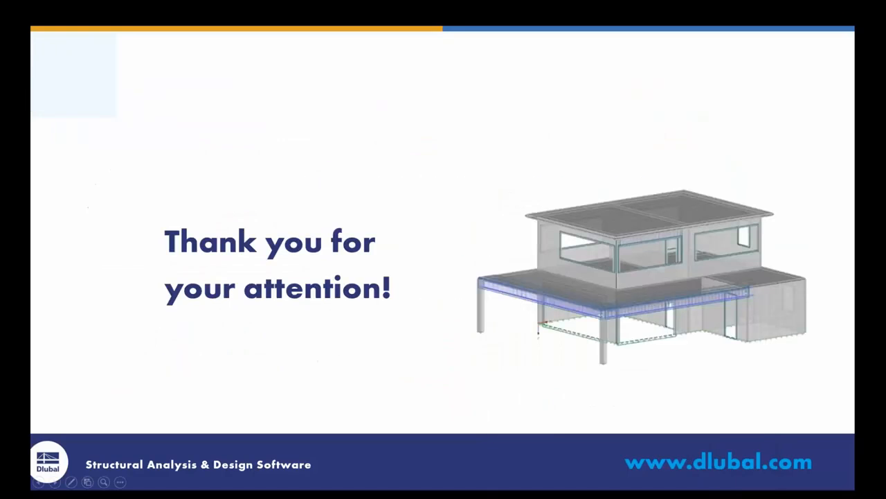